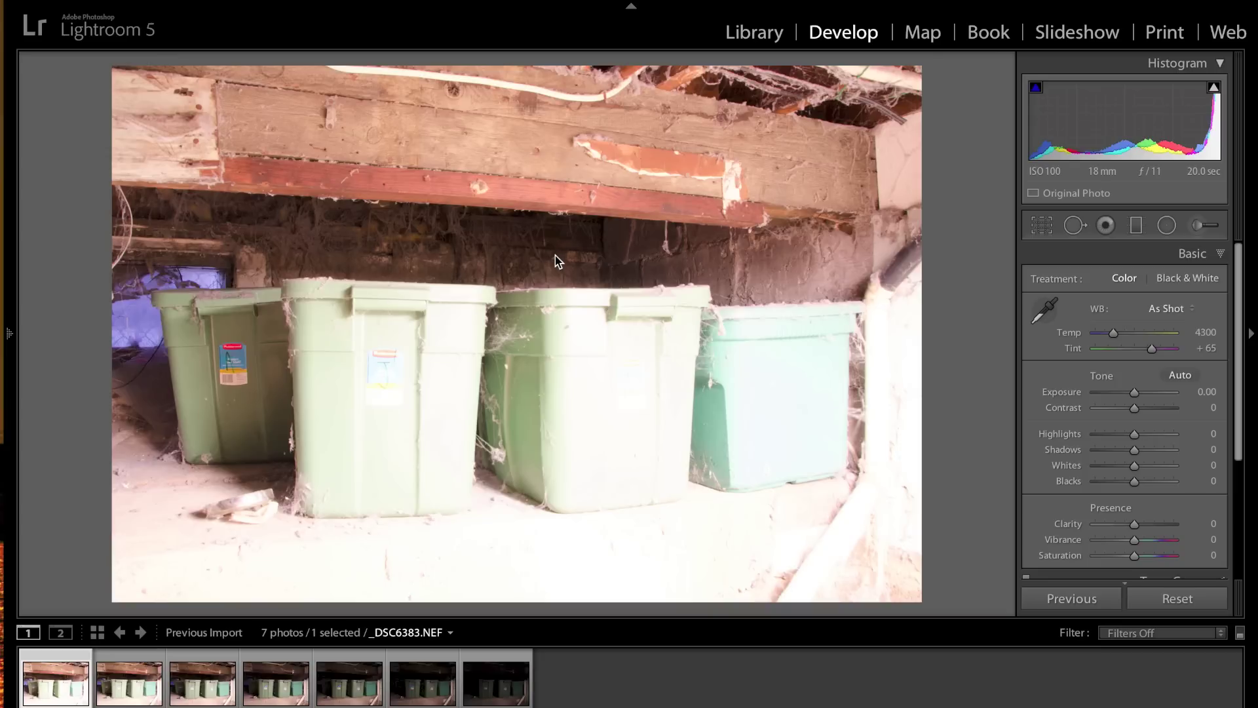
Compare the seven bracketed exposures of the storage bins, from the brightest shot to the darkest
click(492, 685)
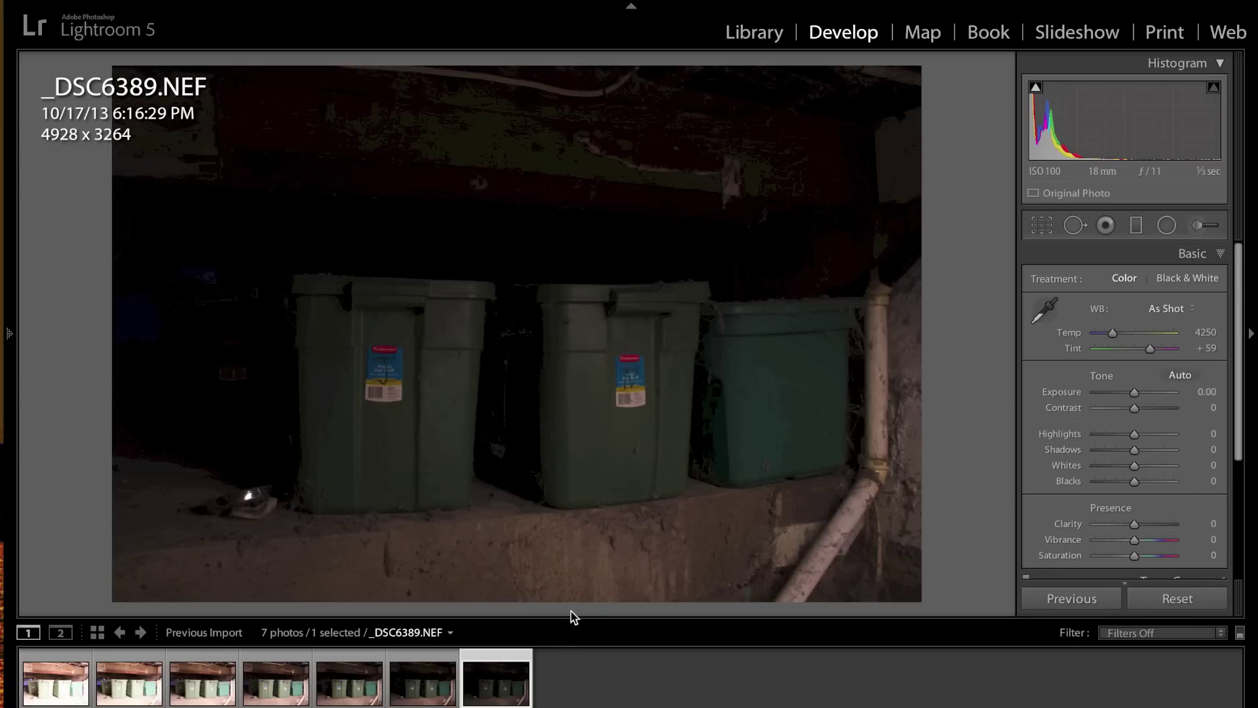
click(265, 690)
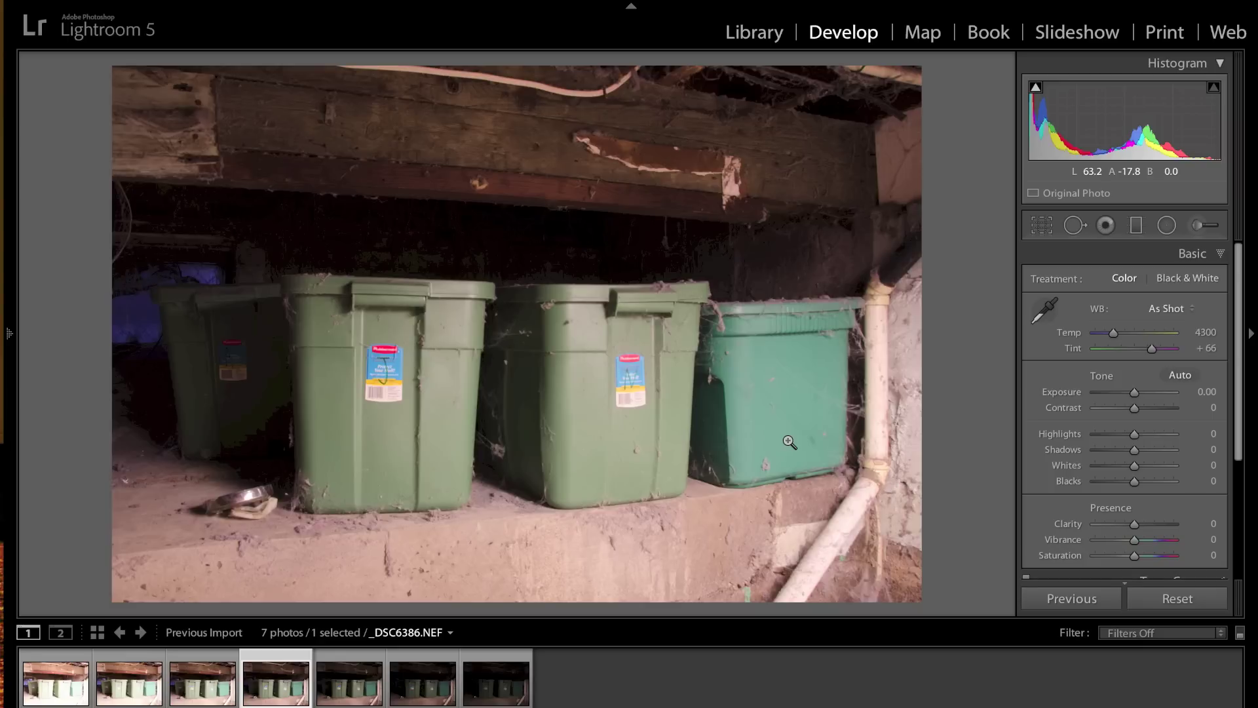
click(55, 681)
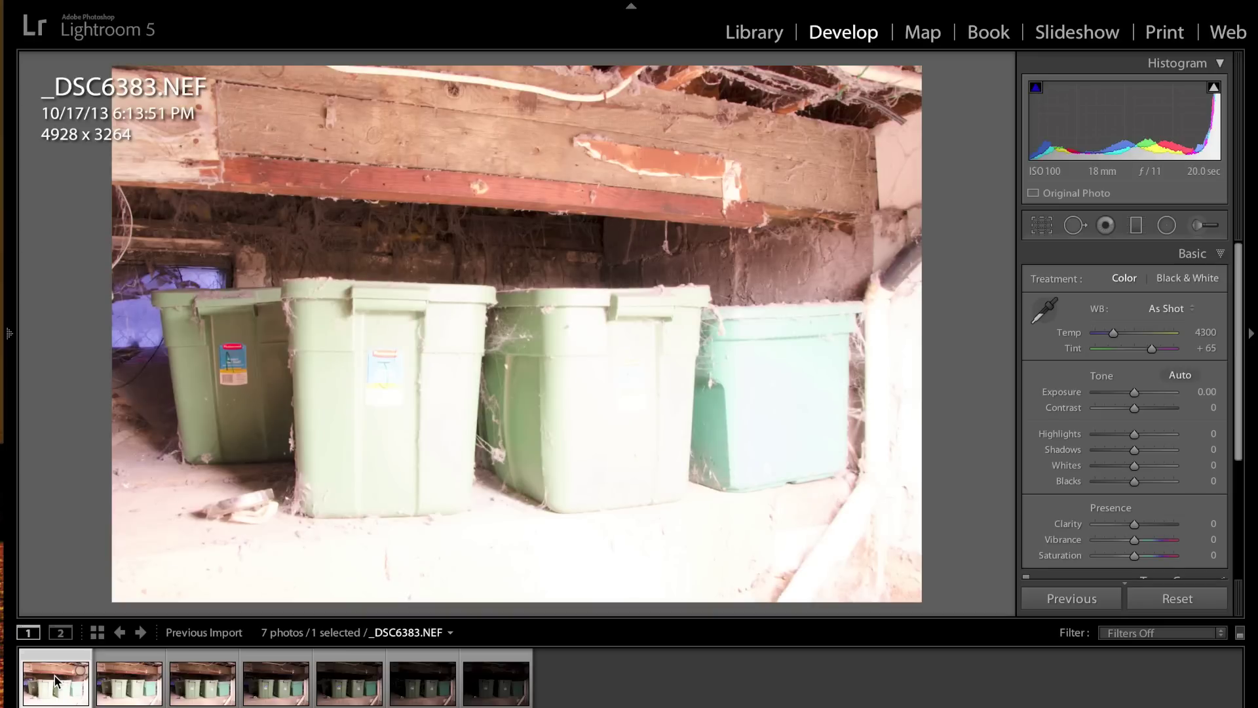
click(480, 691)
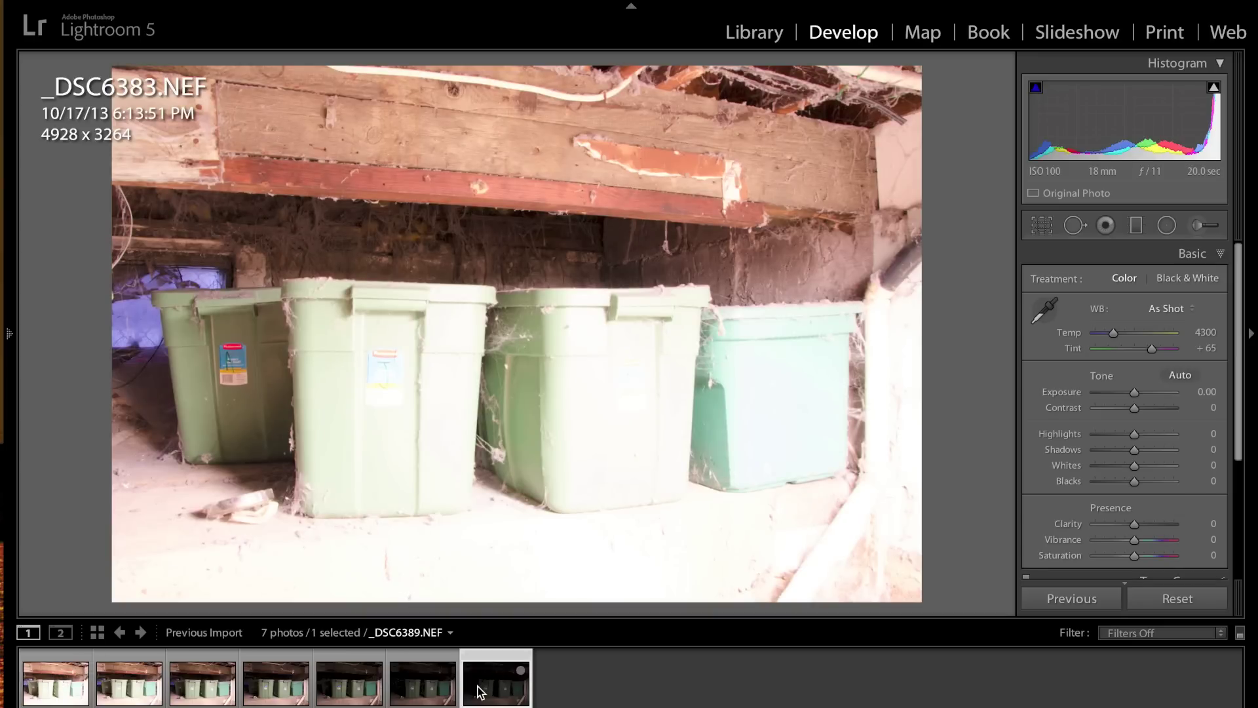
click(284, 686)
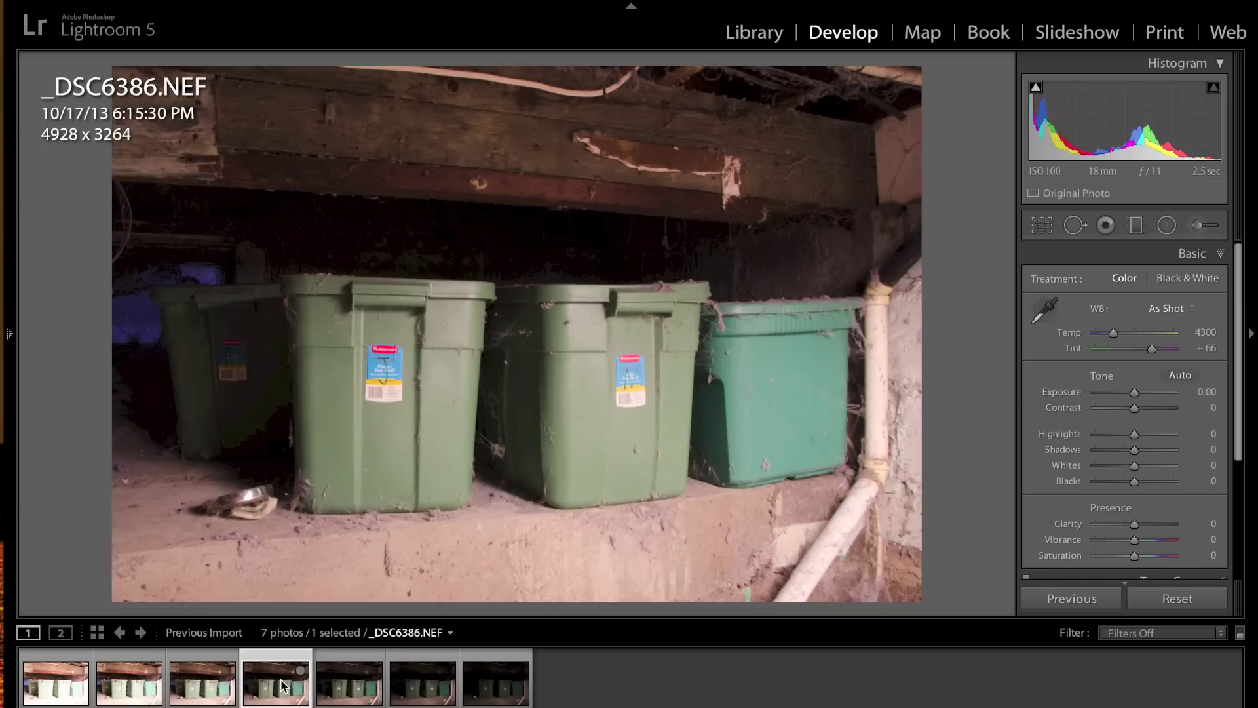
click(359, 685)
click(412, 691)
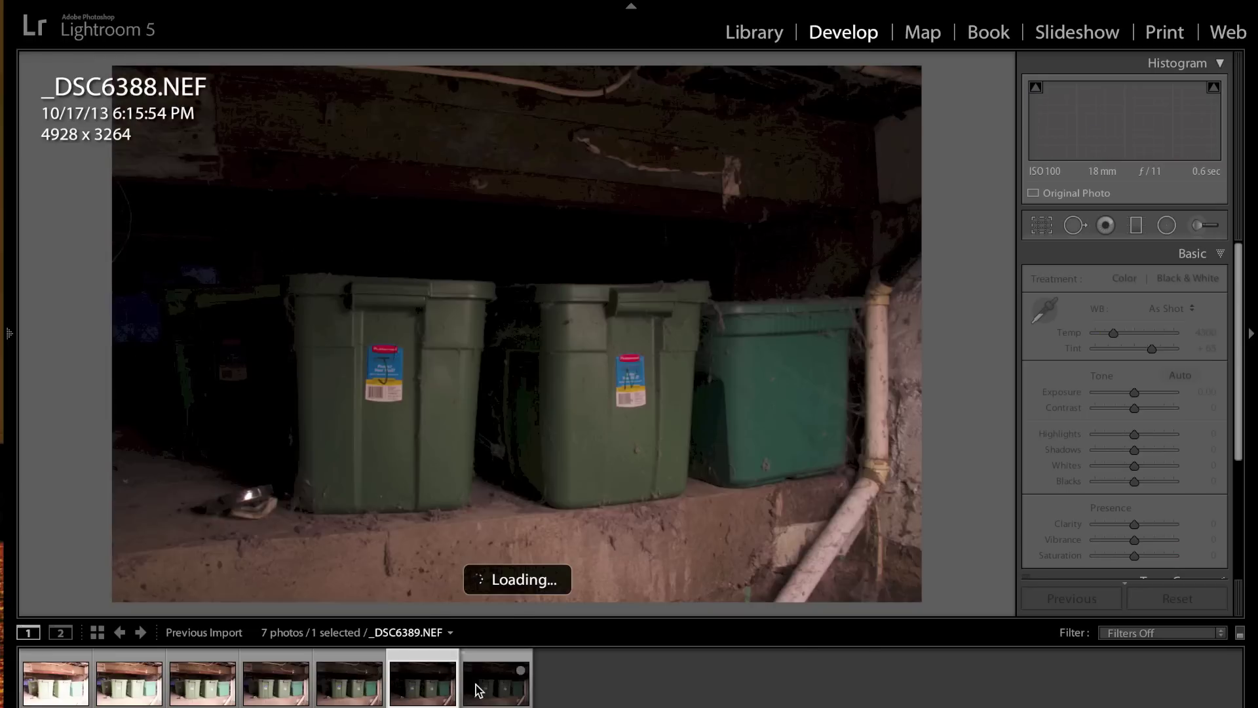
click(474, 688)
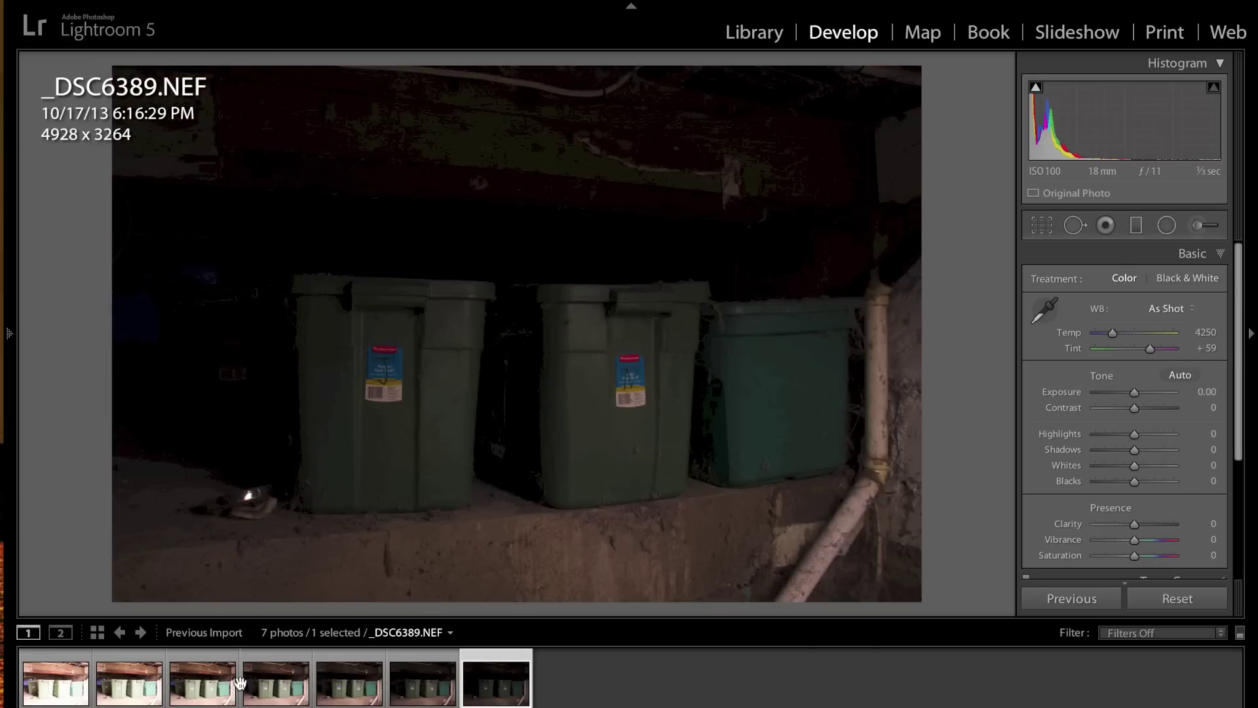
click(274, 687)
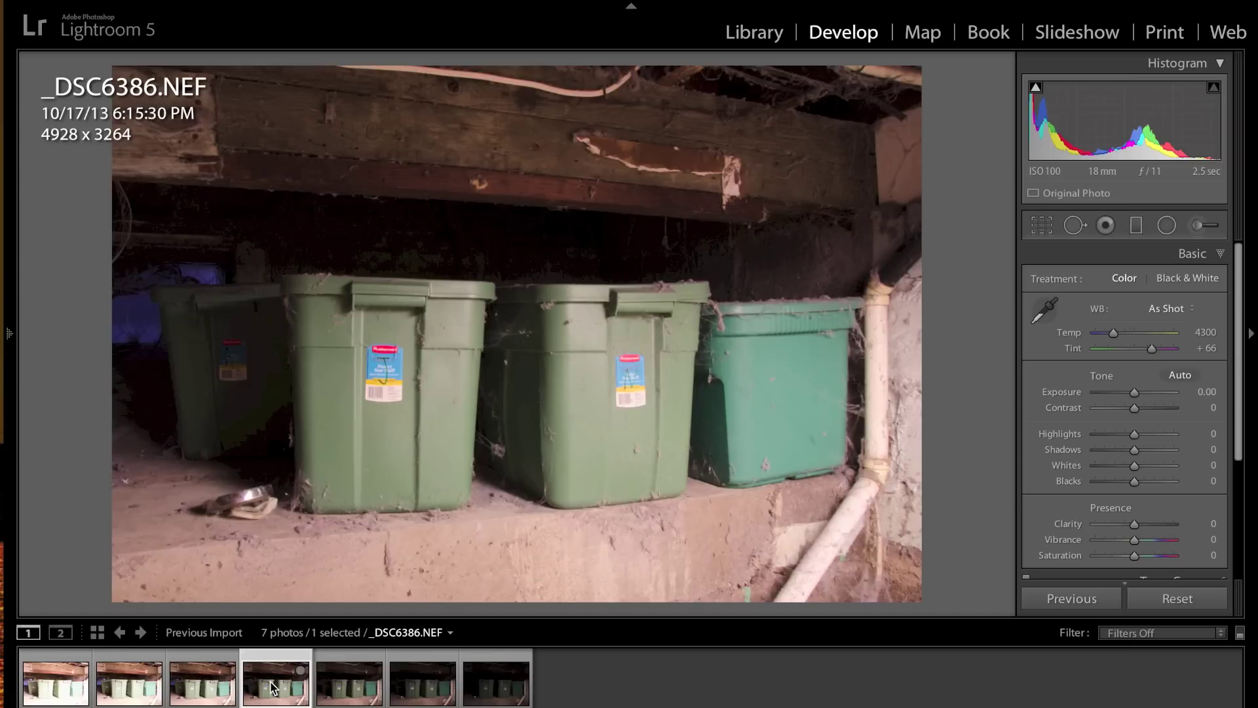
Set Clarity to +38 and enable lens profile corrections on the brightest exposure, _DSC6383.NEF
click(39, 670)
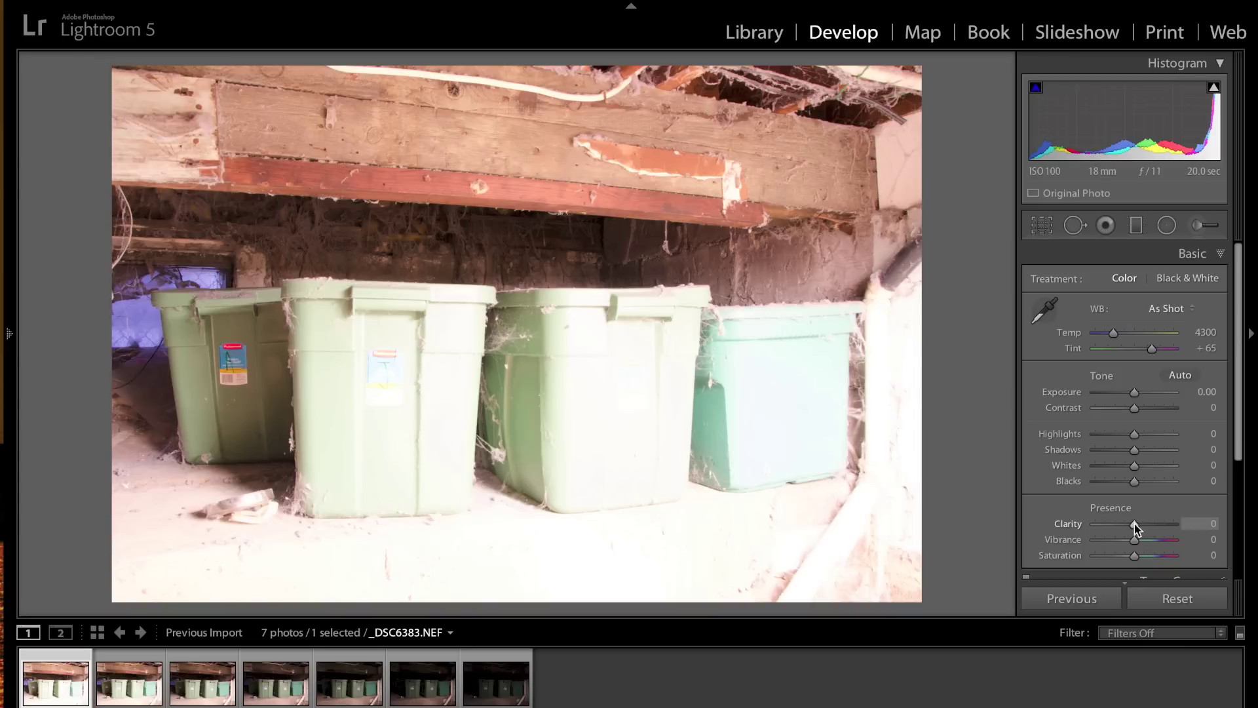
drag(1135, 525, 1151, 528)
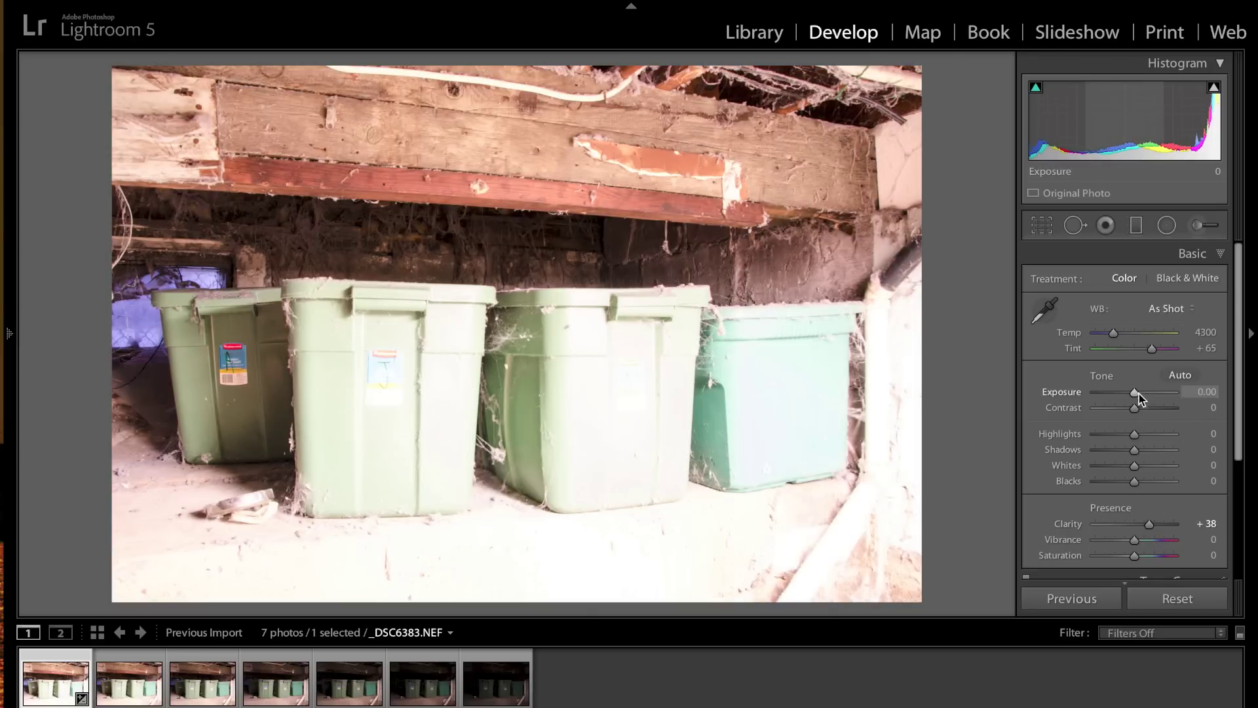
click(1221, 255)
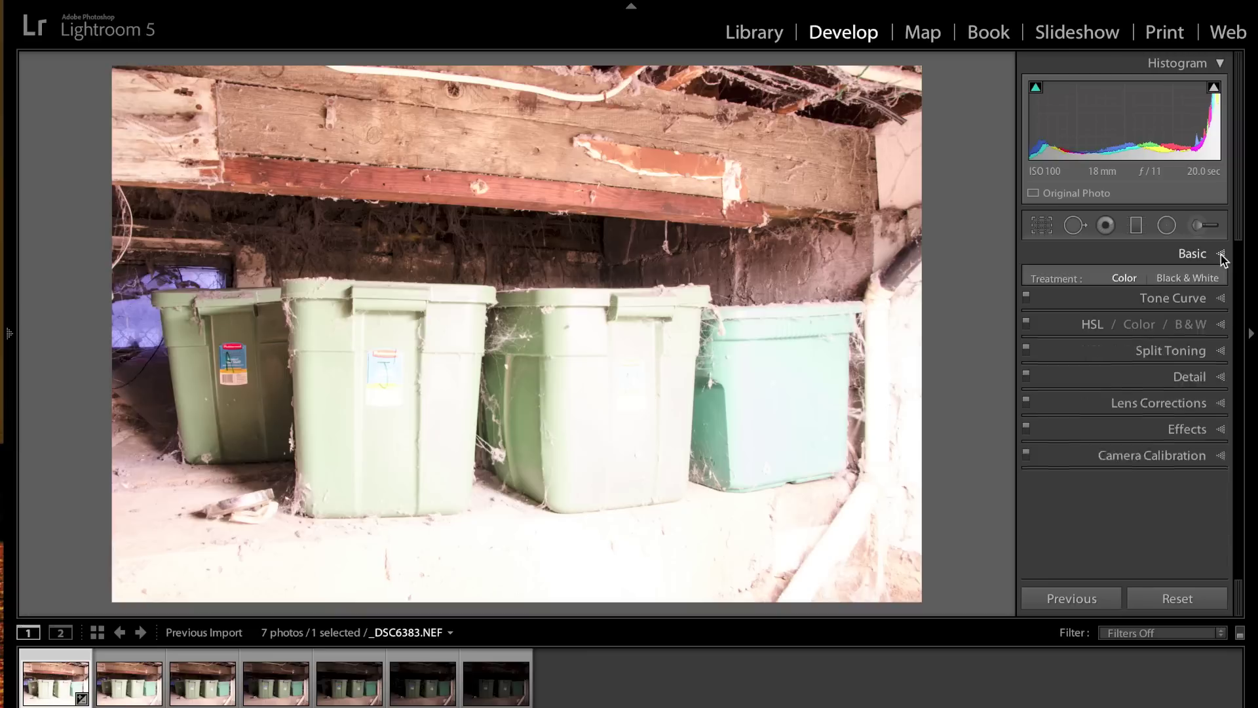
click(1221, 387)
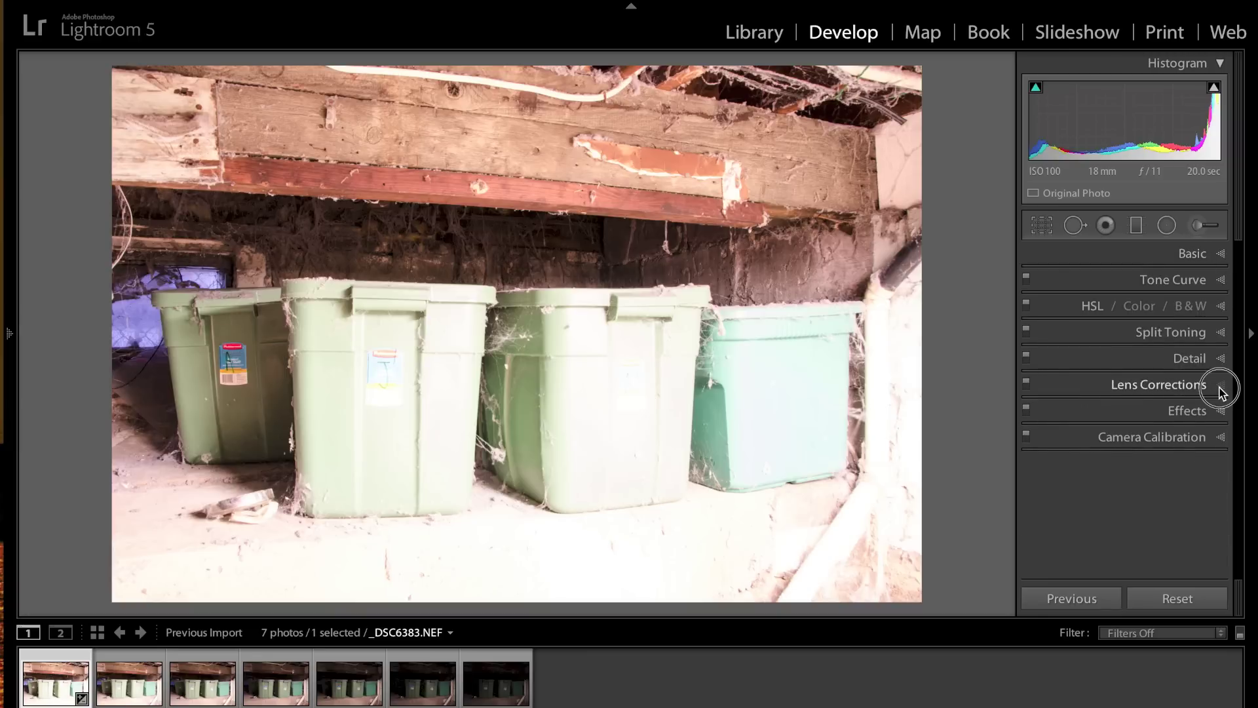
click(1036, 383)
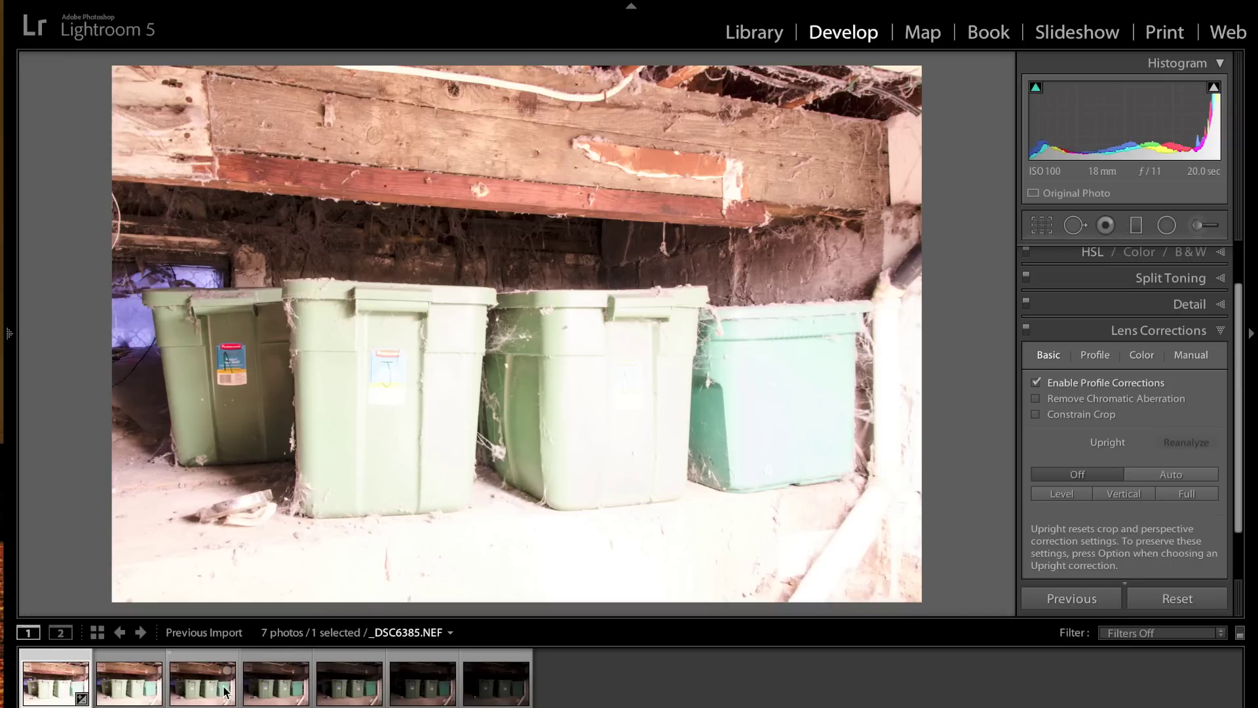
Synchronize only the Clarity and Lens Profile Corrections settings from the brightest exposure across all seven photos
key(shift)
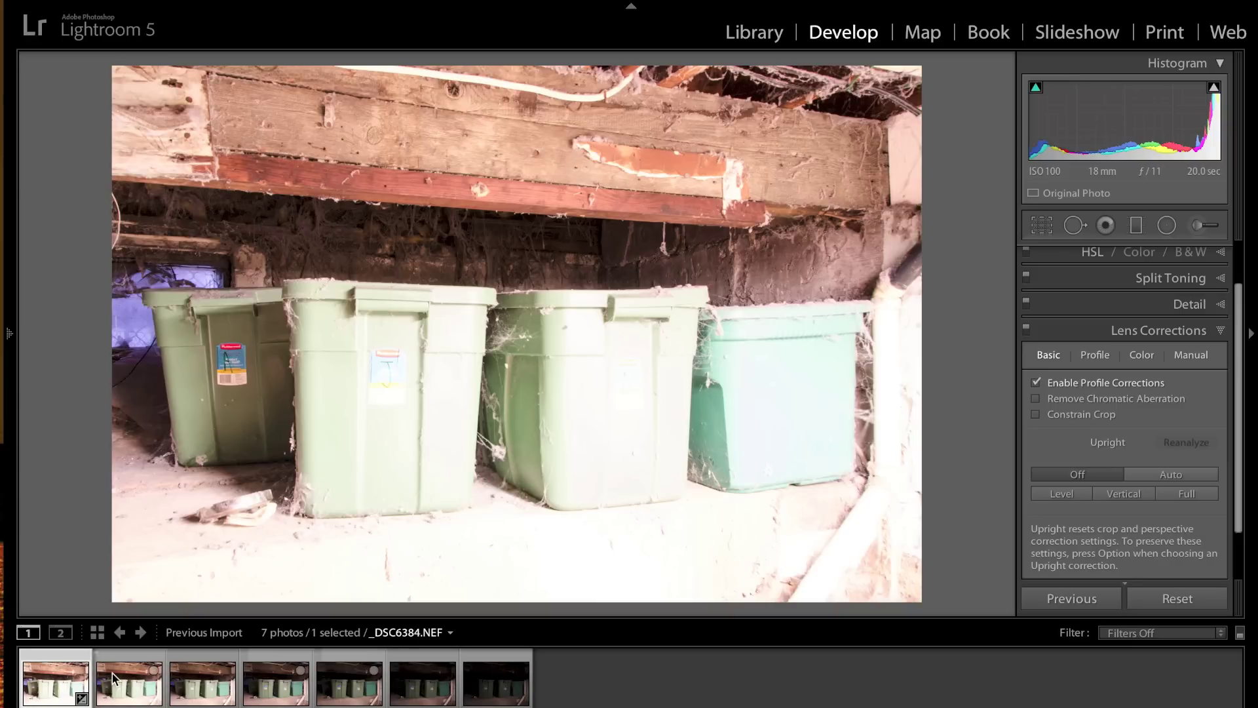
key(shift)
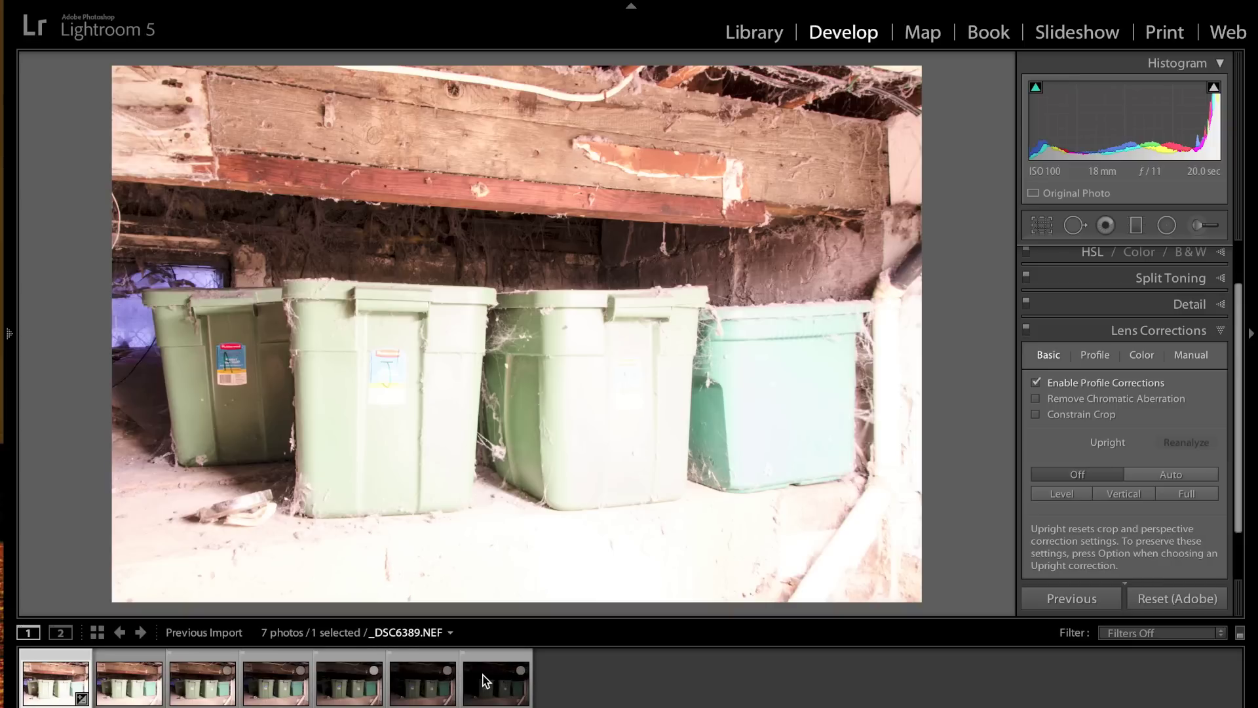
shift+click(485, 680)
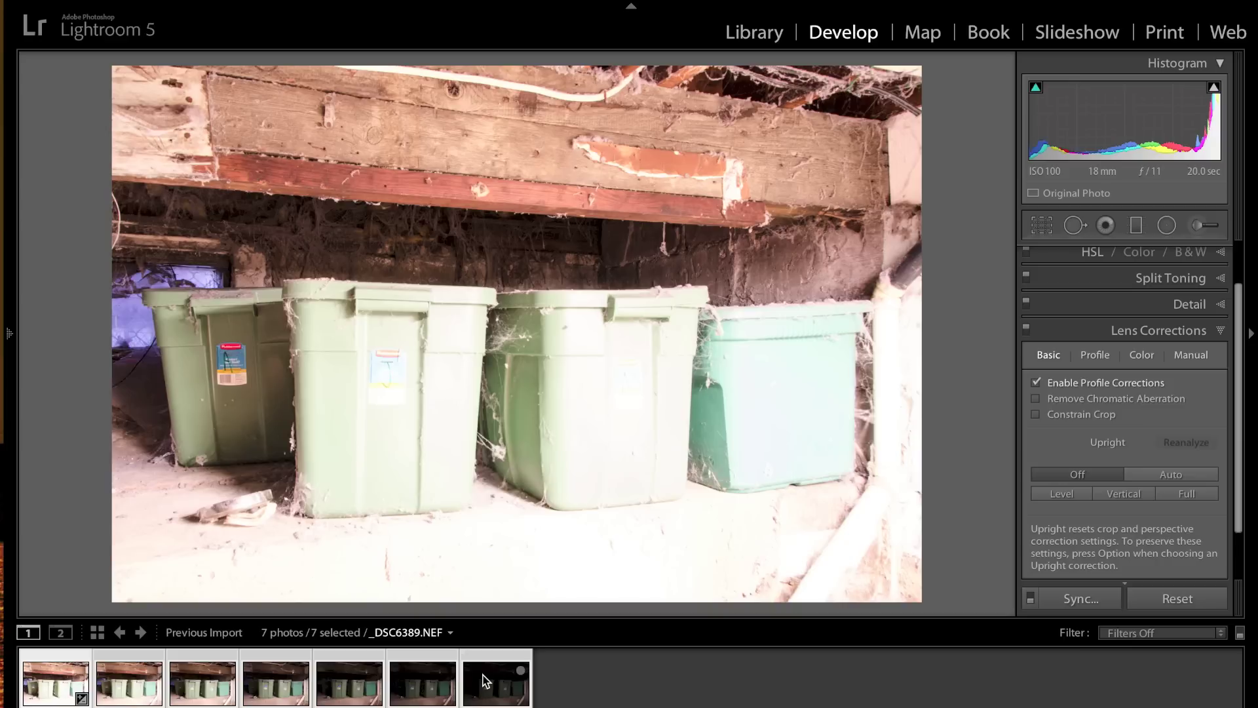
click(1070, 599)
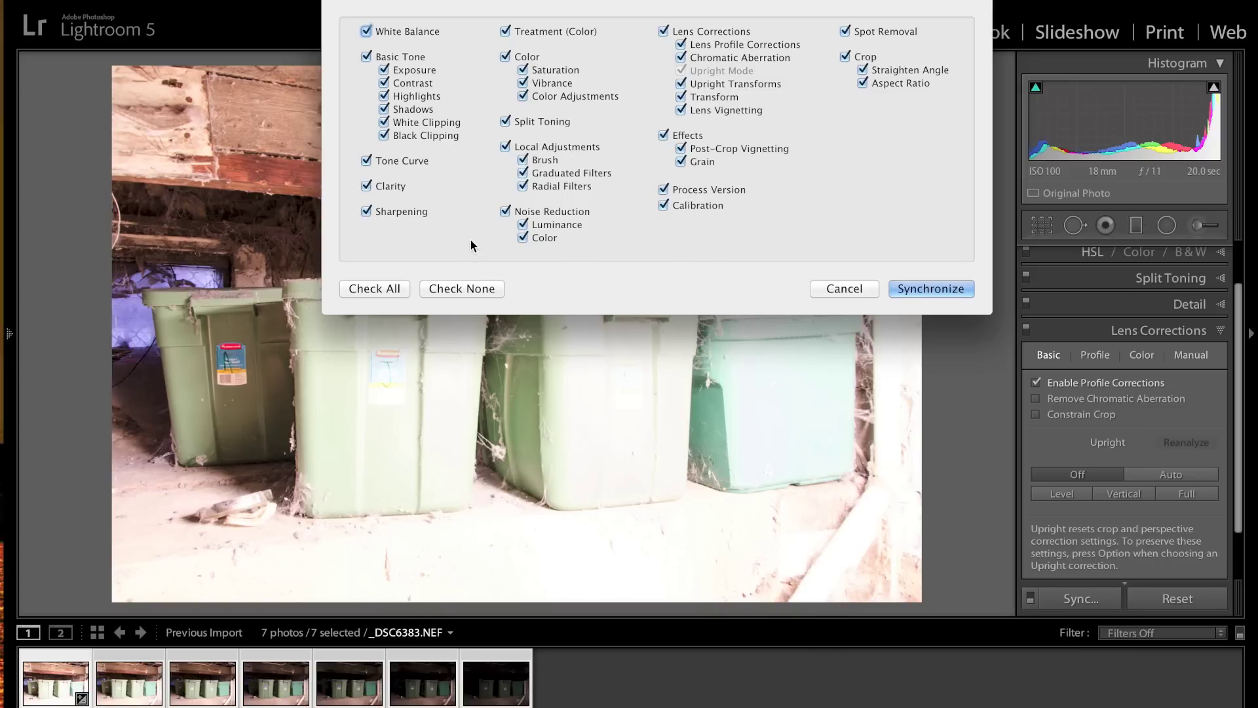
click(456, 288)
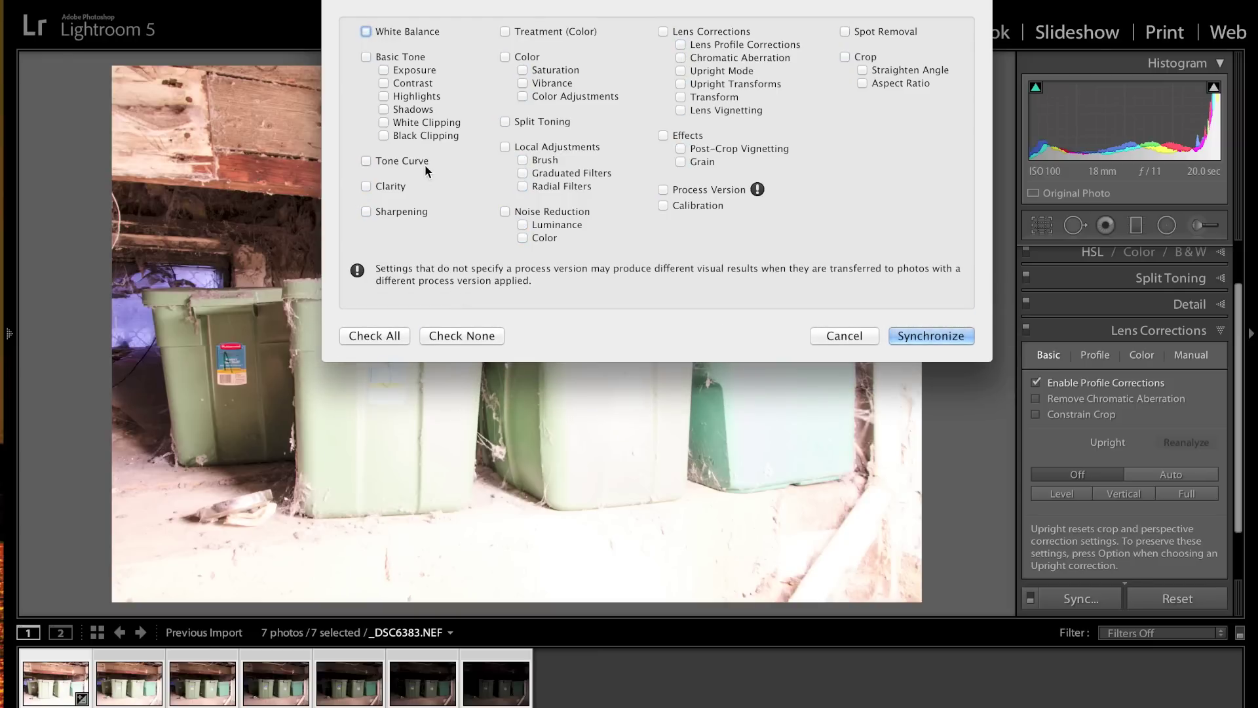
click(365, 186)
click(681, 44)
click(919, 338)
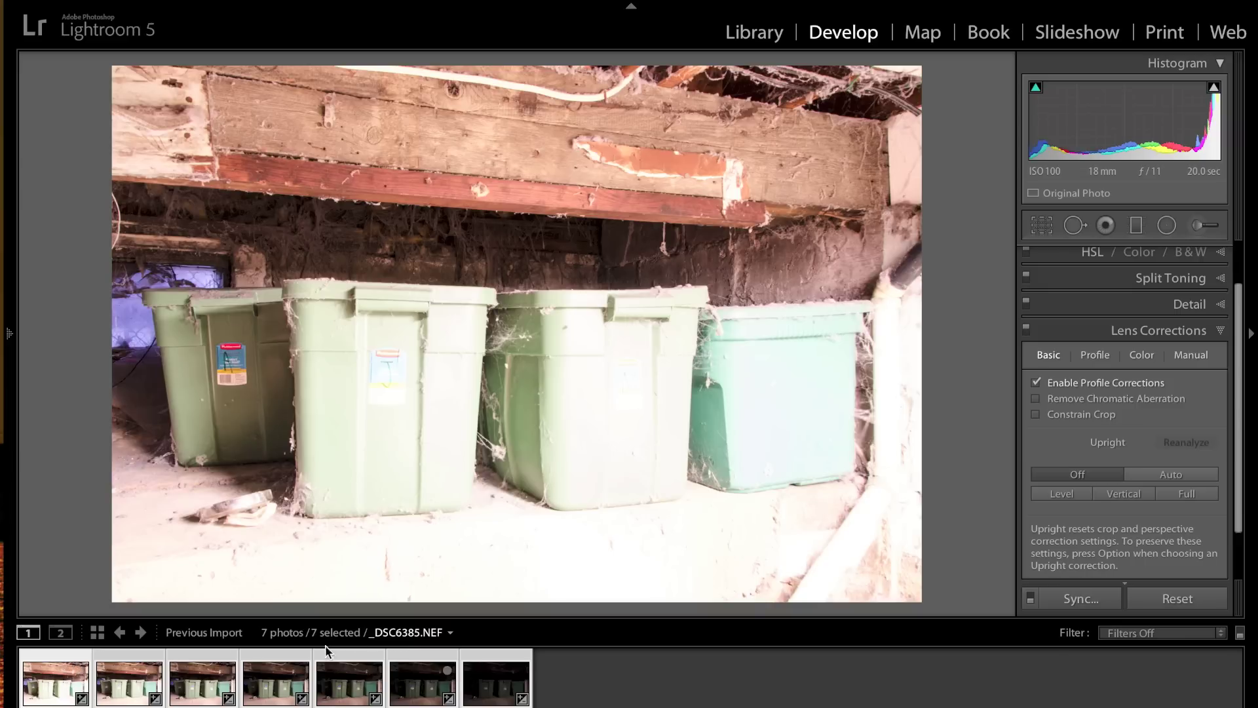
Send the seven selected photos to Merge to HDR Pro in Photoshop and look through the source exposures
right_click(262, 675)
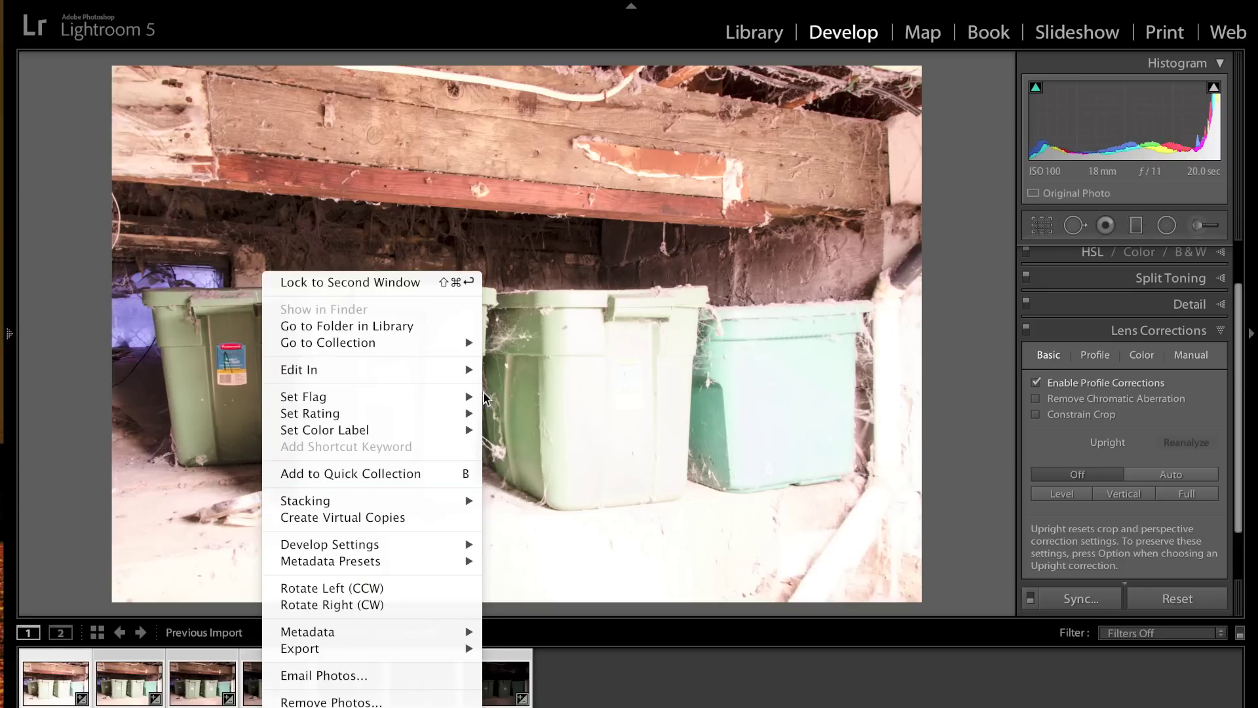
mouse_move(475, 373)
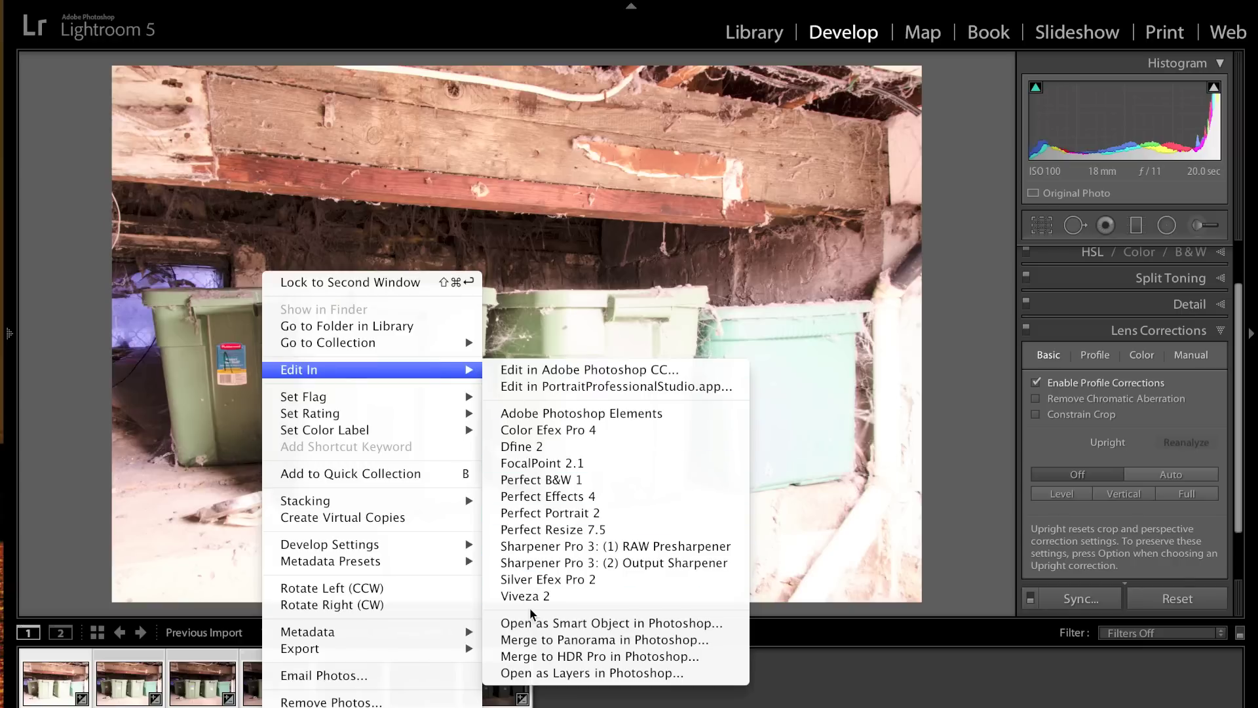
click(549, 657)
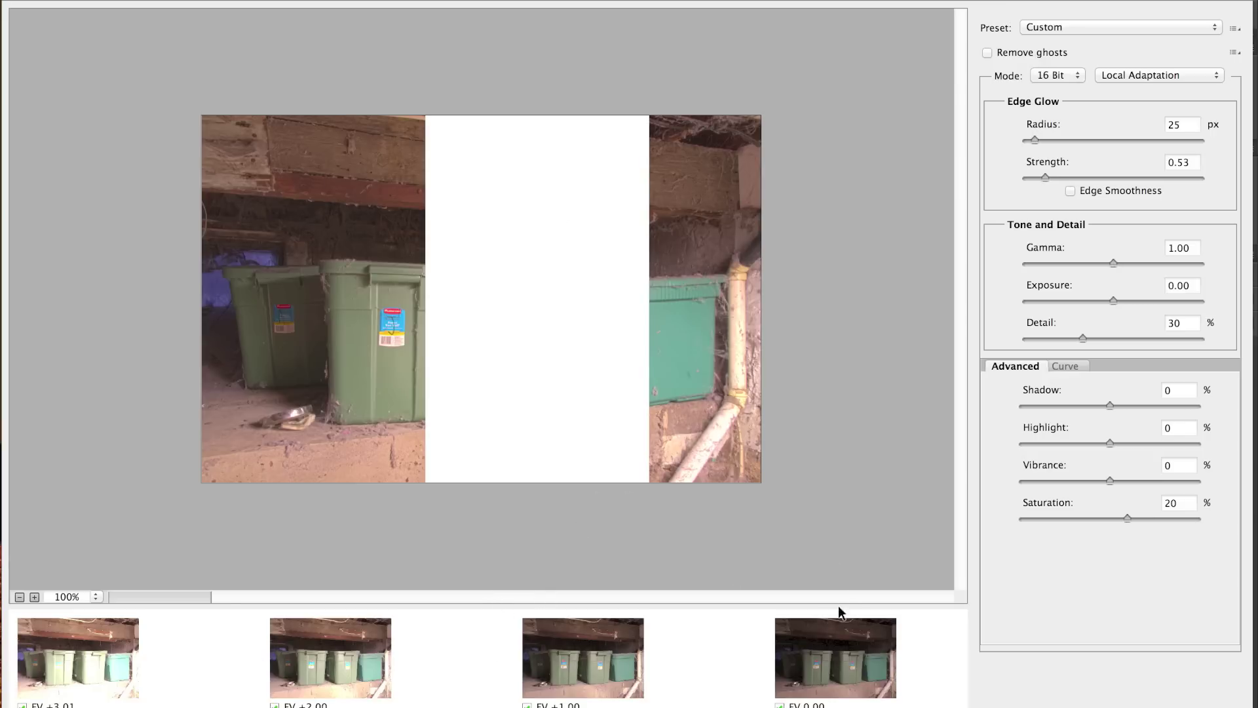
scroll(840, 631, right, 10)
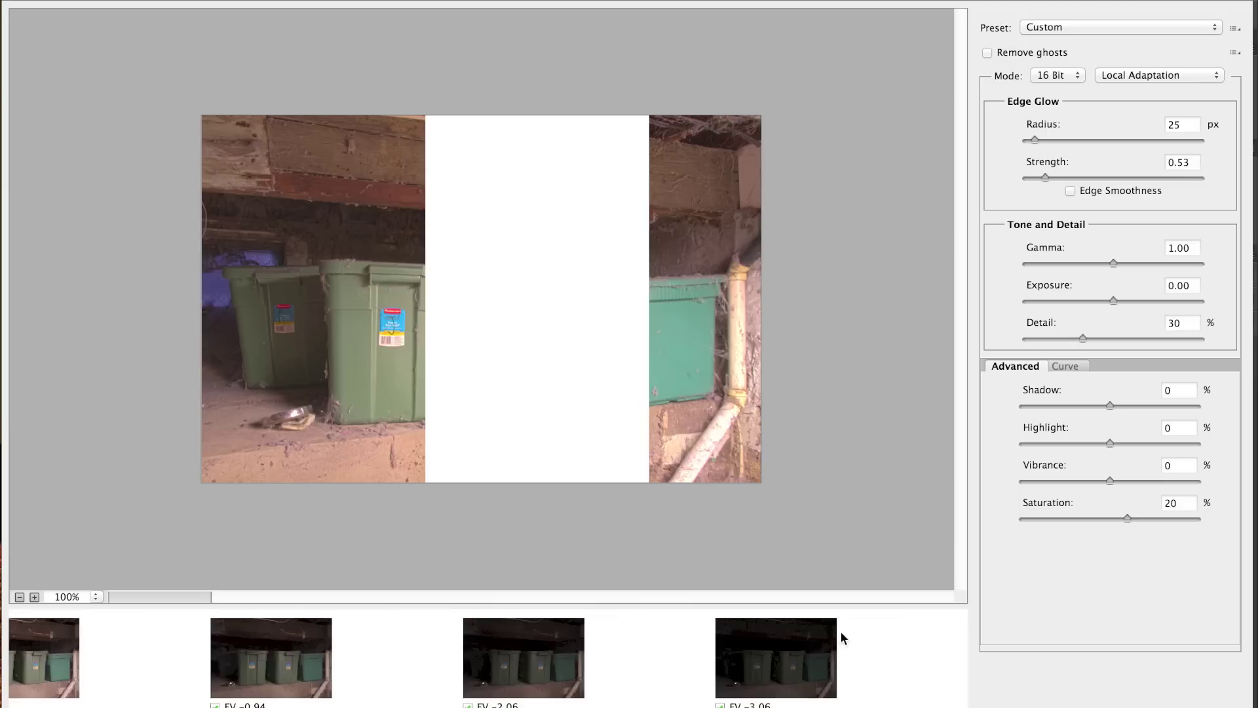
scroll(842, 633, left, 10)
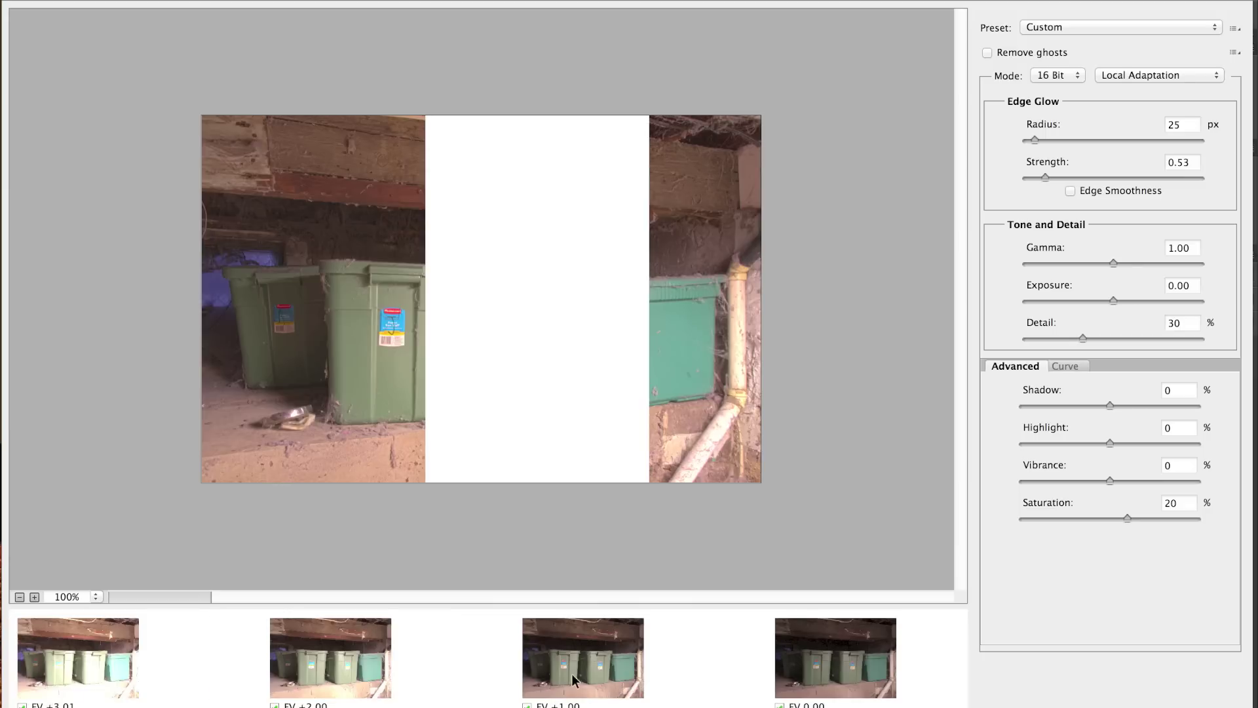
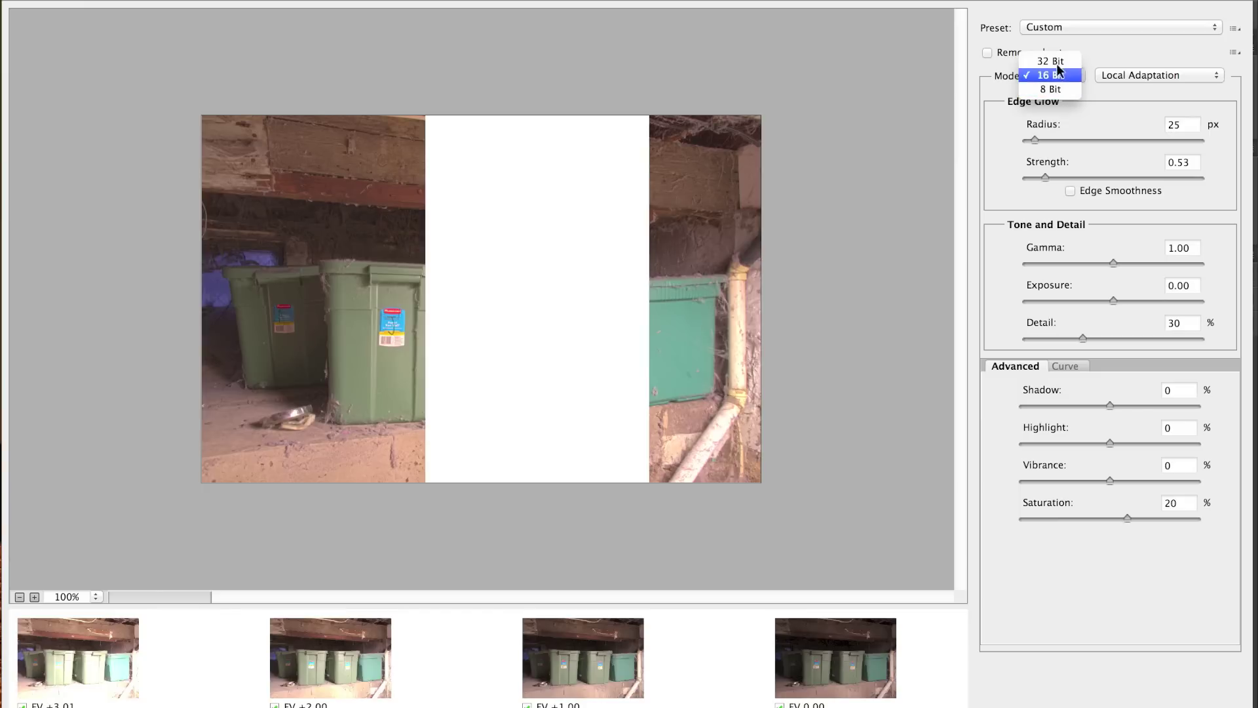
Preview the HDR merge in 32 Bit mode and return it to 16 Bit
click(1051, 61)
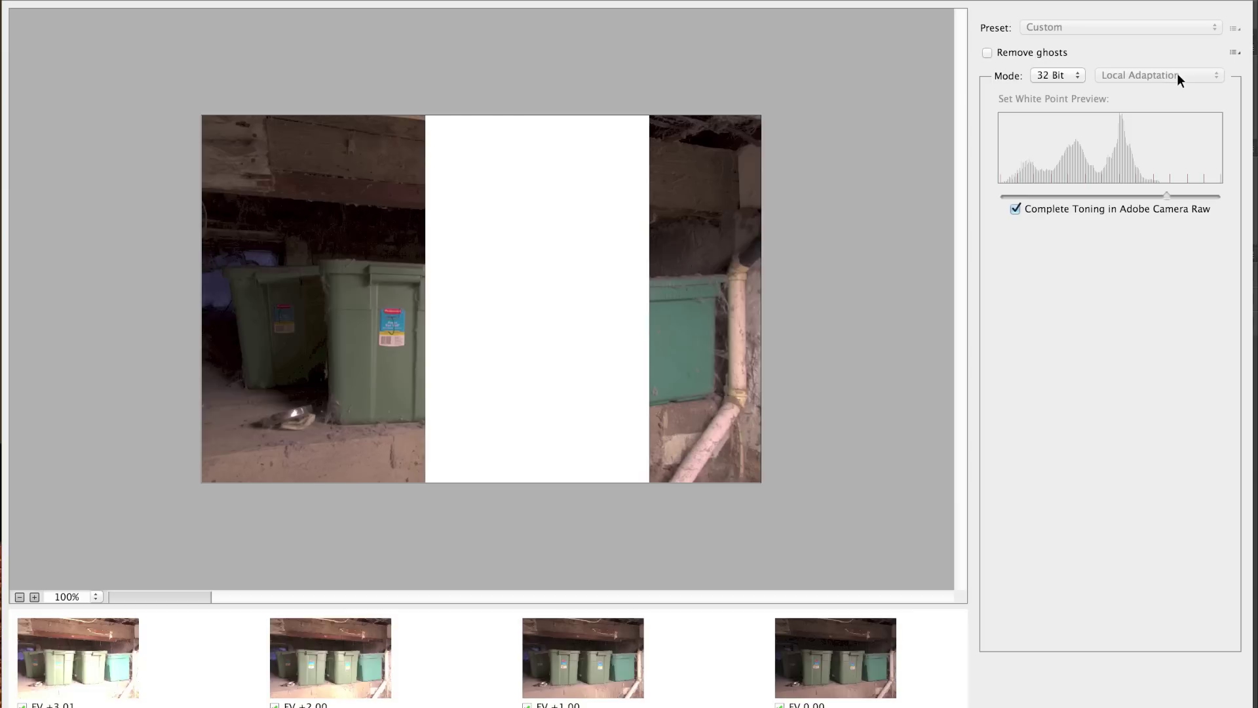
click(1058, 76)
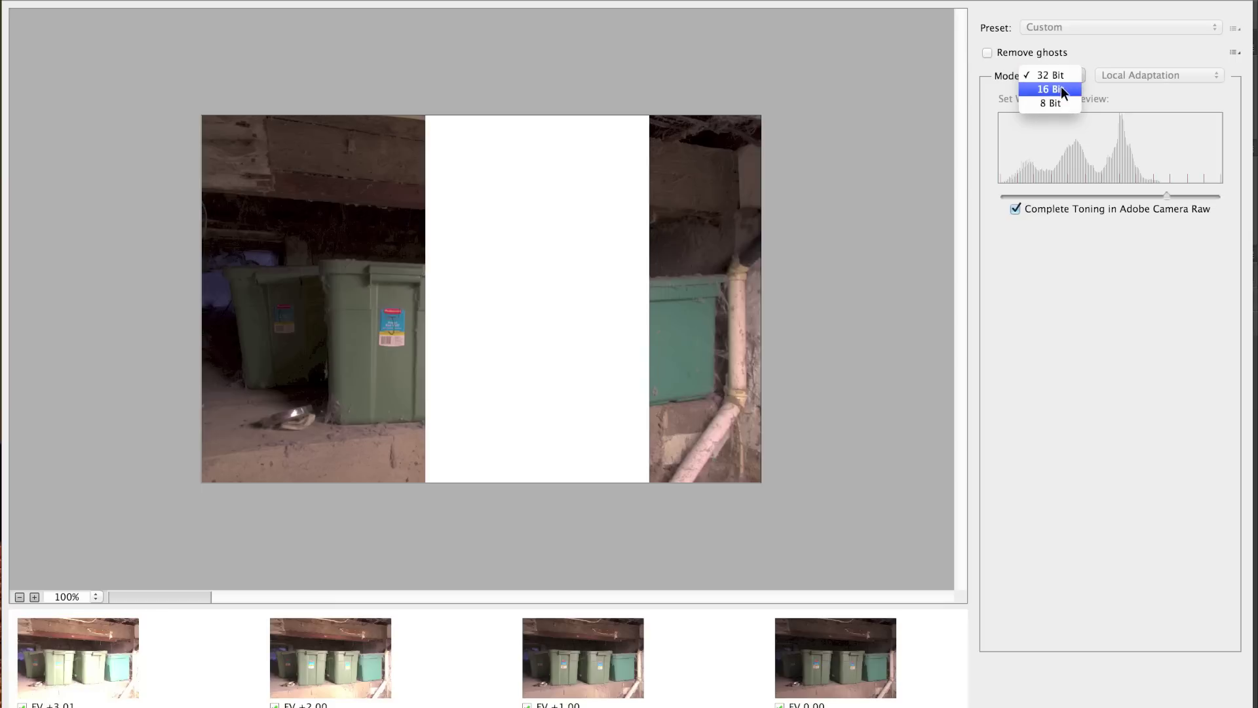
click(1062, 89)
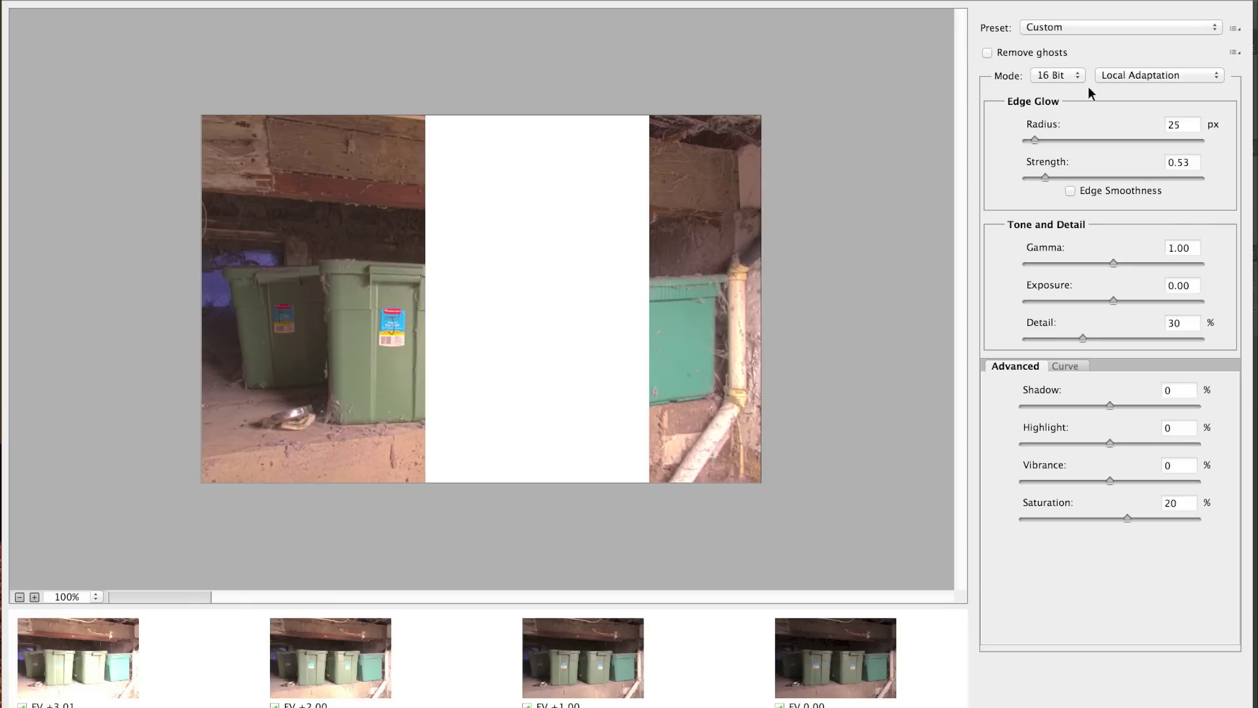
Apply the Surrealistic preset to the 16 Bit HDR merge
click(1160, 27)
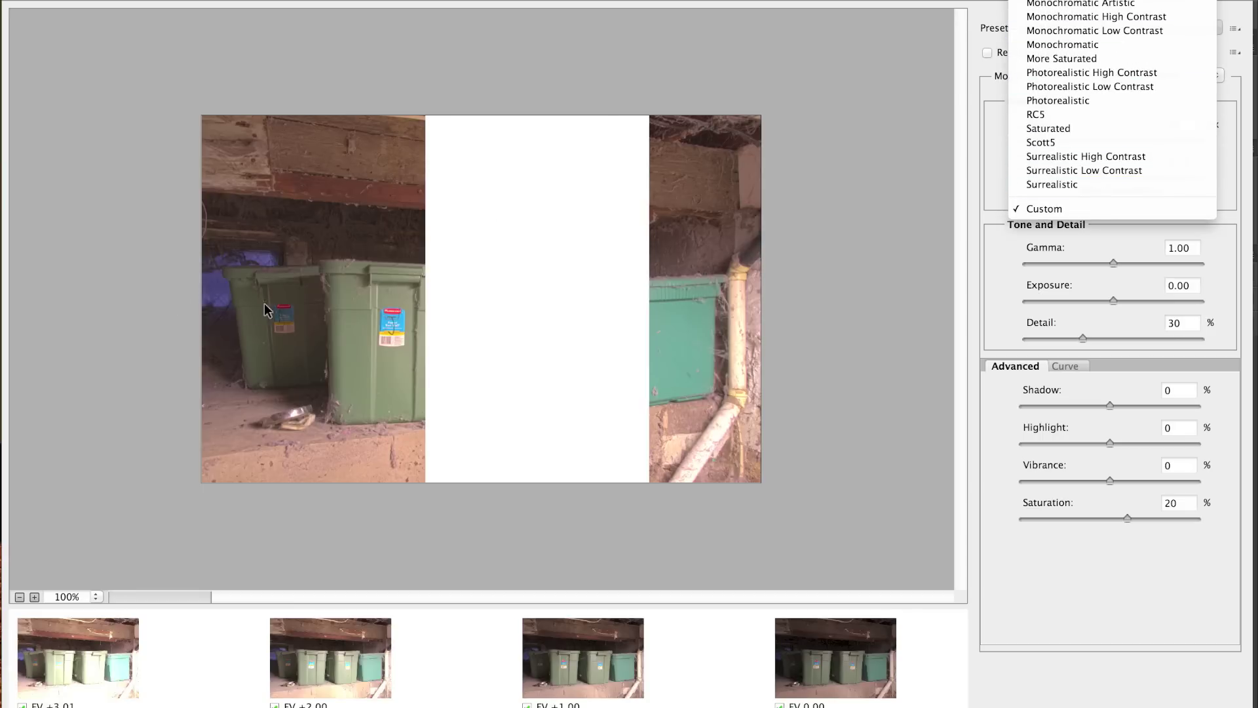
click(1053, 184)
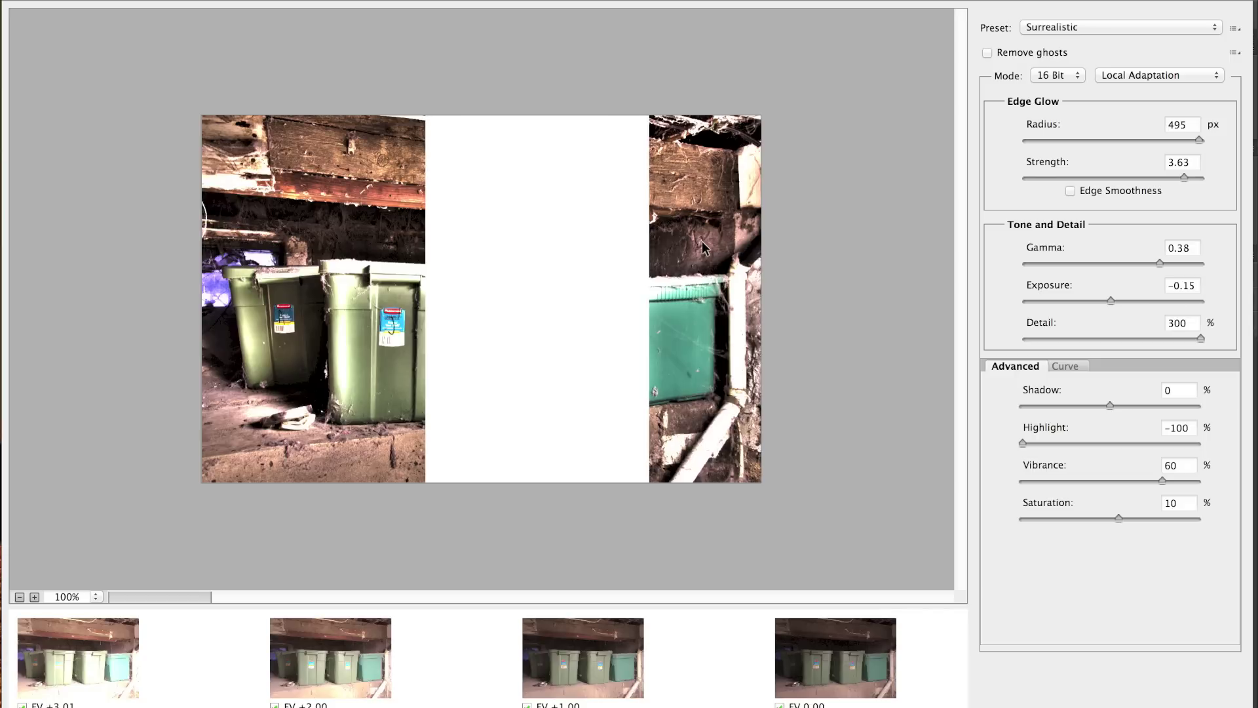
Compare the Surrealistic toning with the 32 Bit version and switch the mode back to 16 Bit
click(1067, 74)
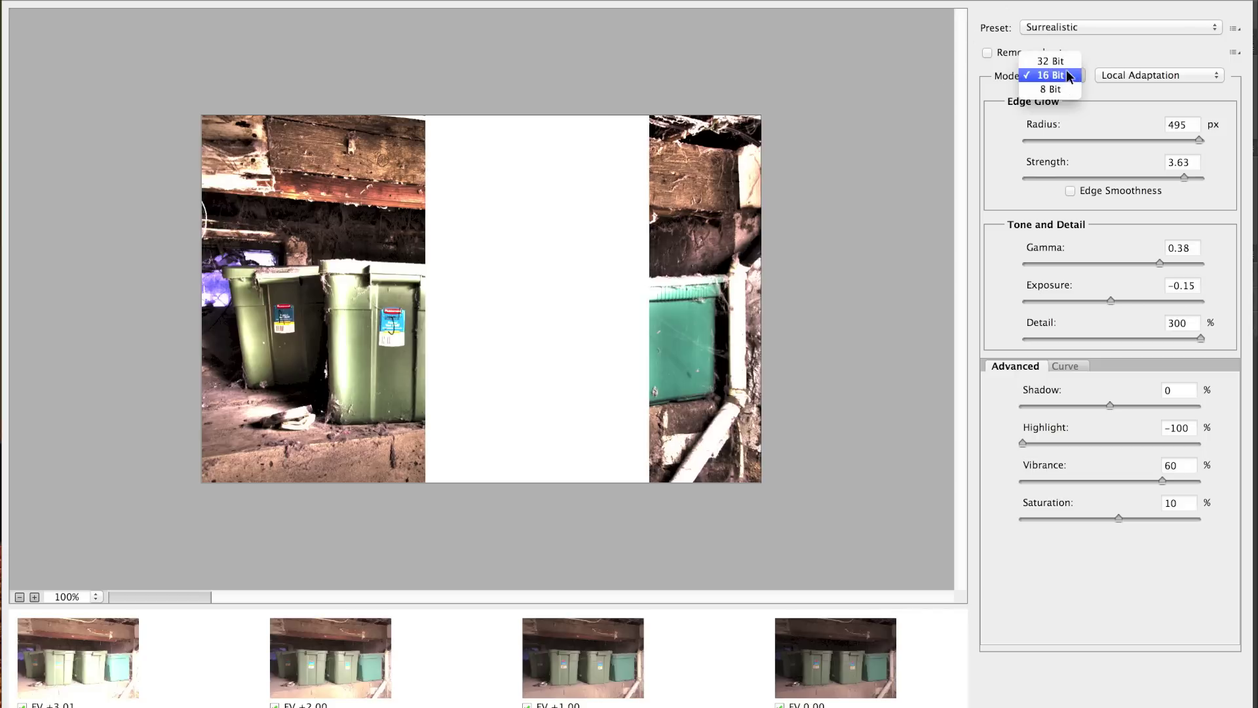
click(1059, 59)
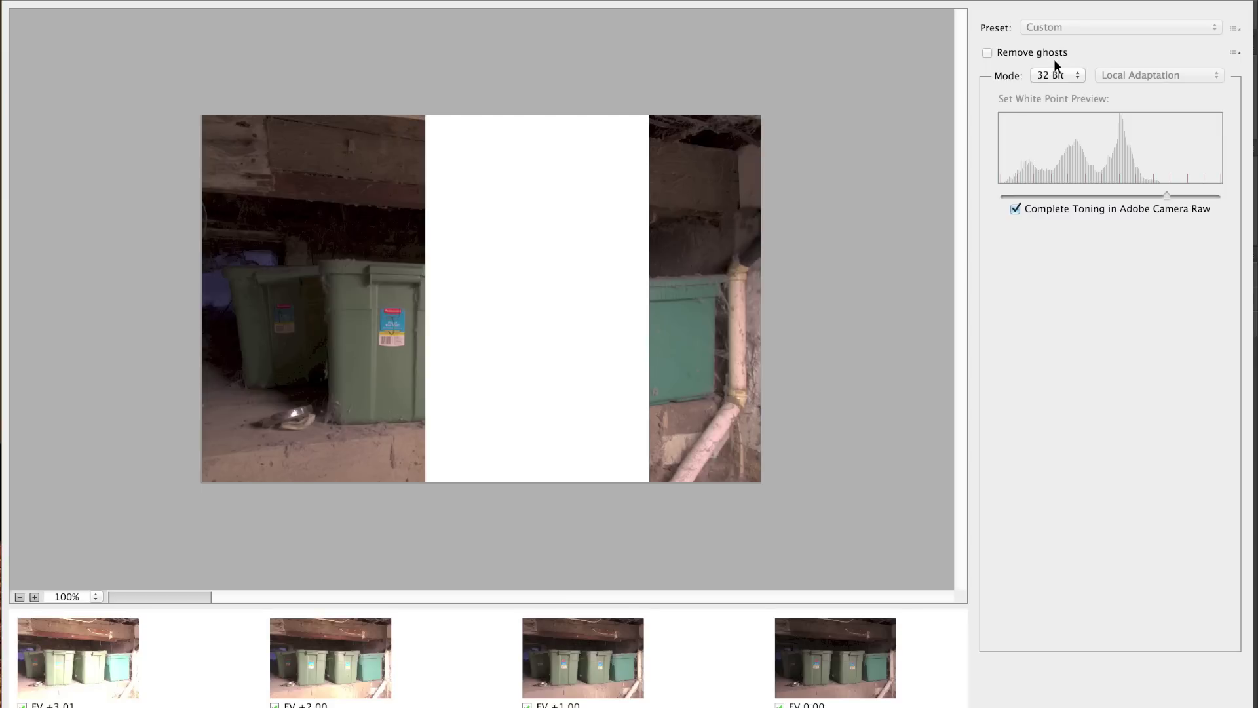
click(1062, 74)
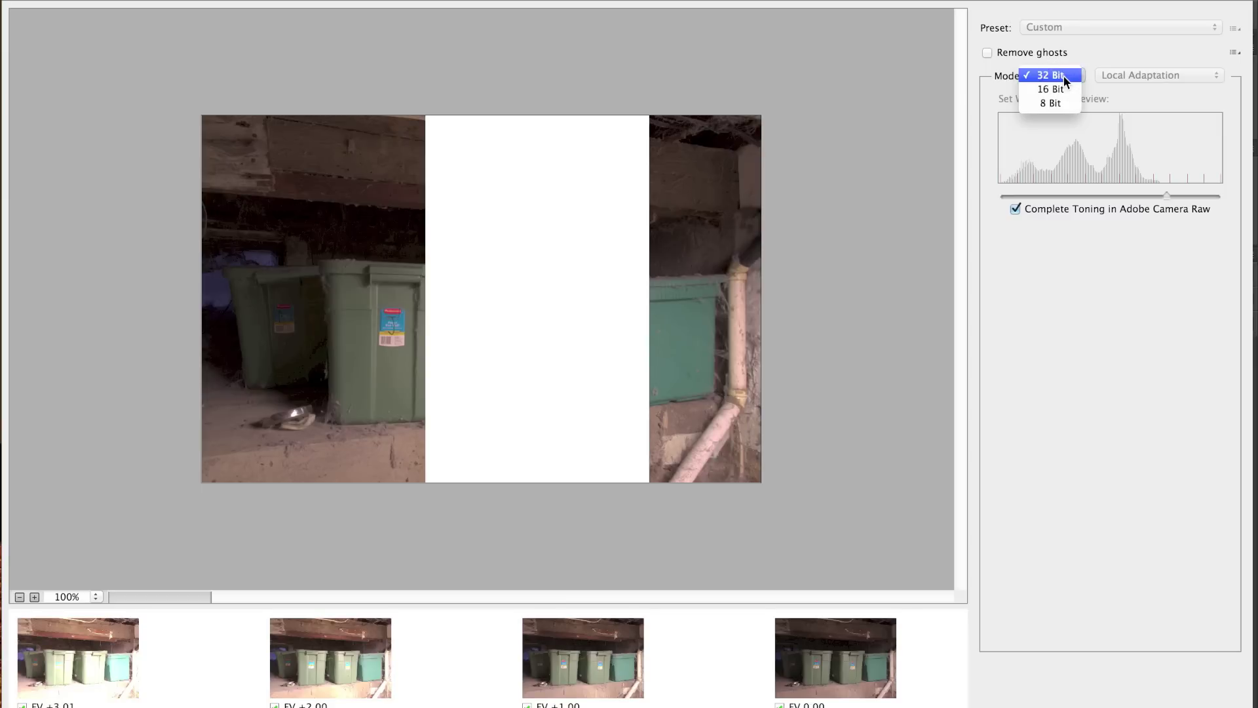
click(1062, 88)
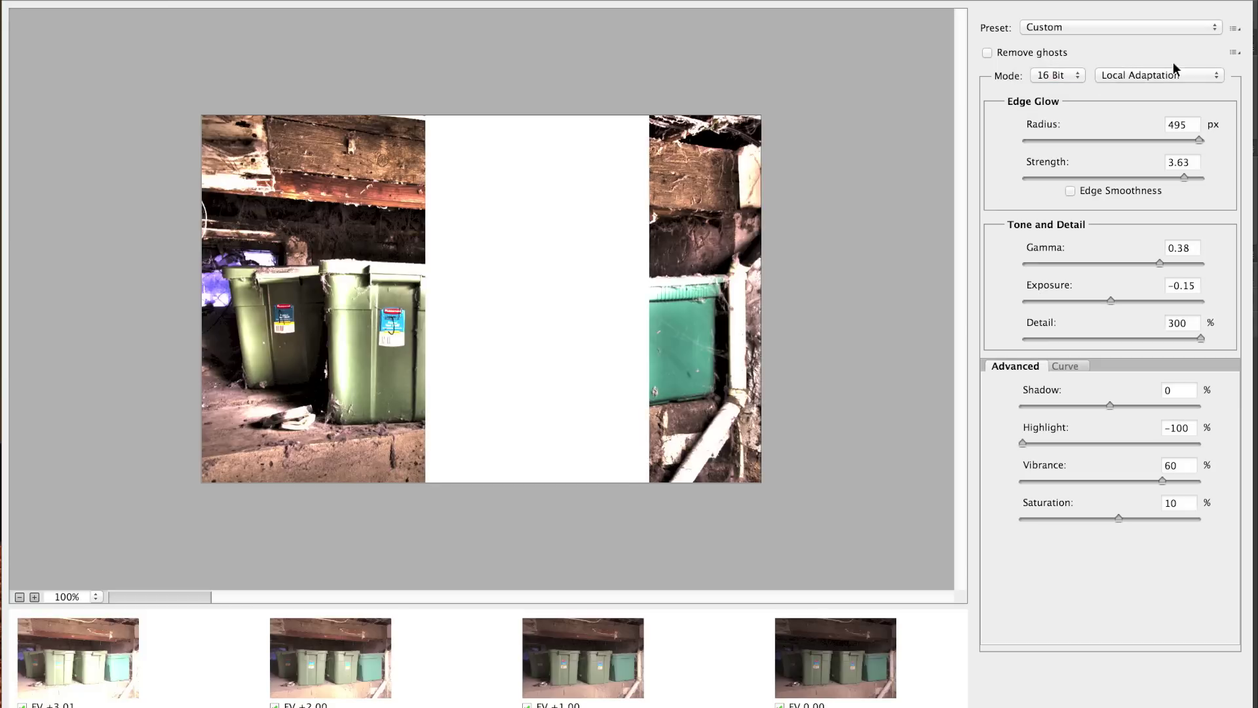
Try the Equalize Histogram toning method on the 16 Bit HDR merge
click(1214, 76)
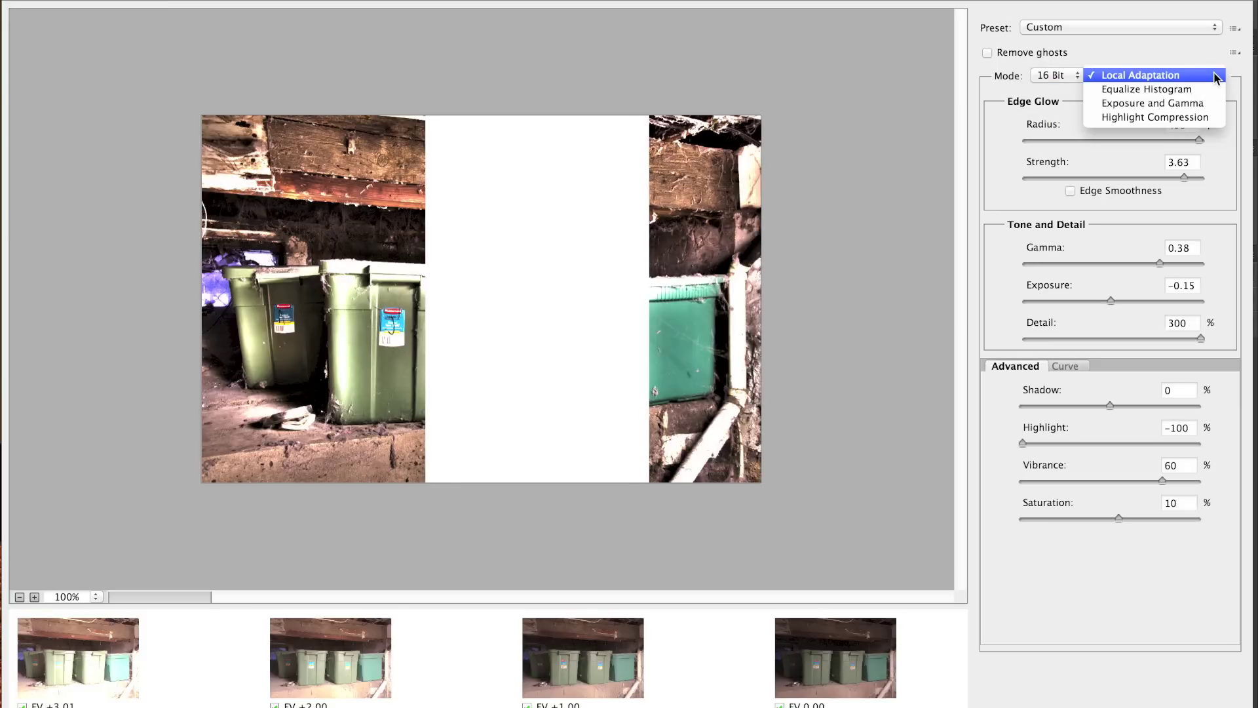
click(1181, 75)
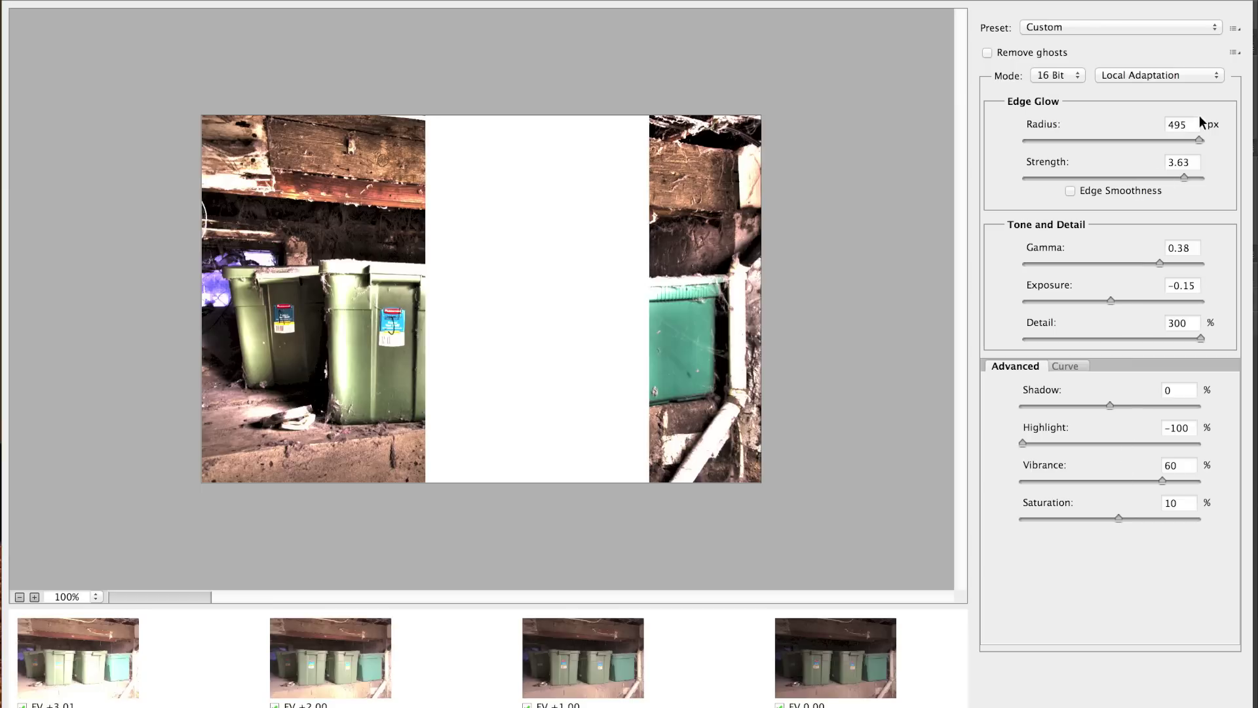
click(1213, 77)
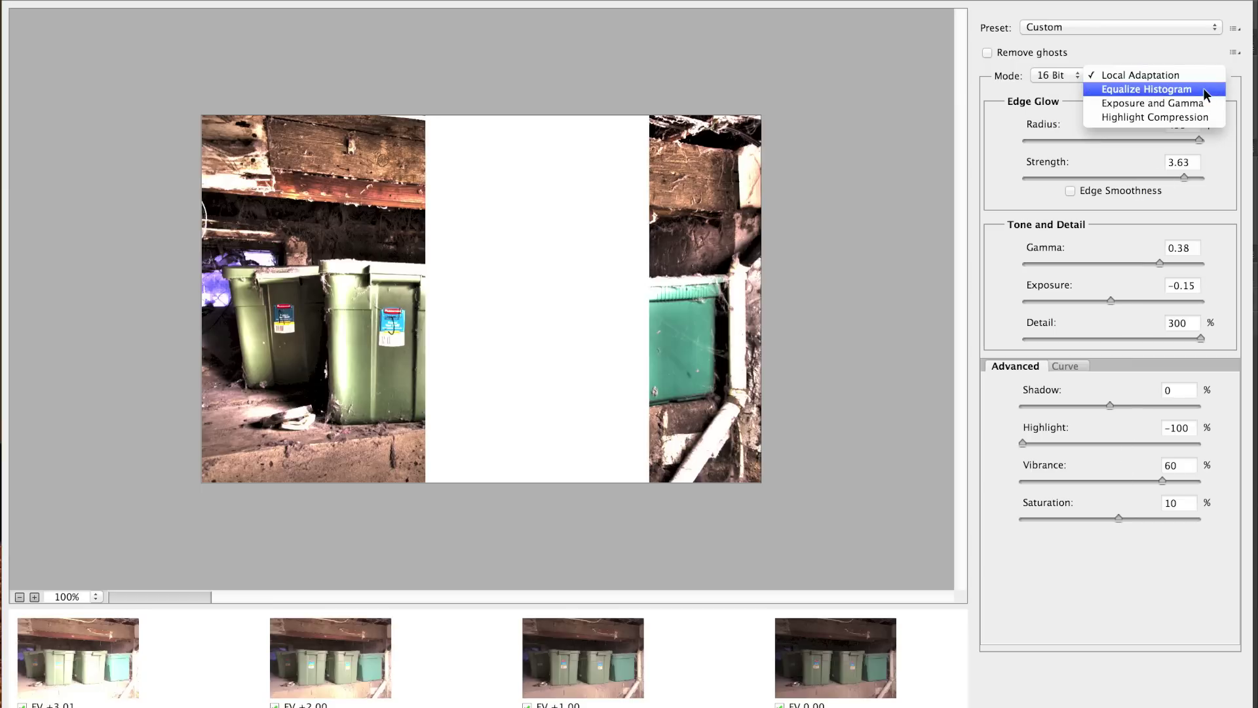
click(1185, 88)
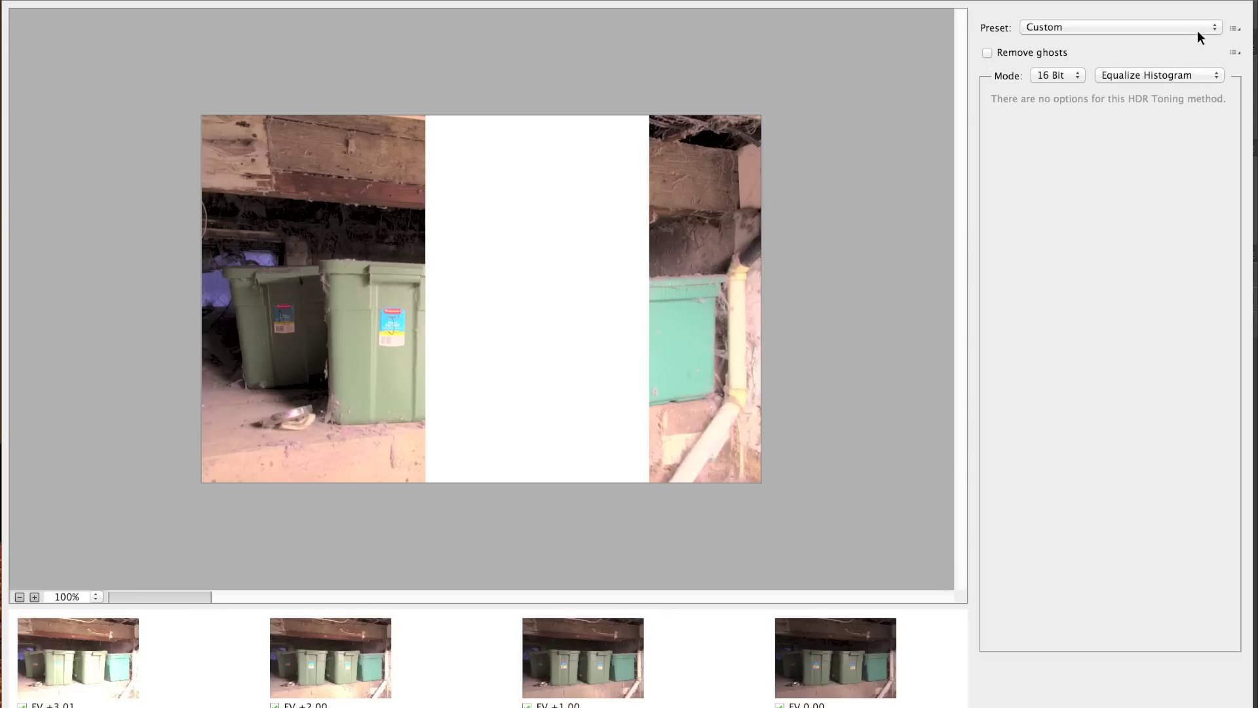
Try the Exposure and Gamma toning method with Gamma at 1.14, and reset Gamma to 1.00
click(1204, 69)
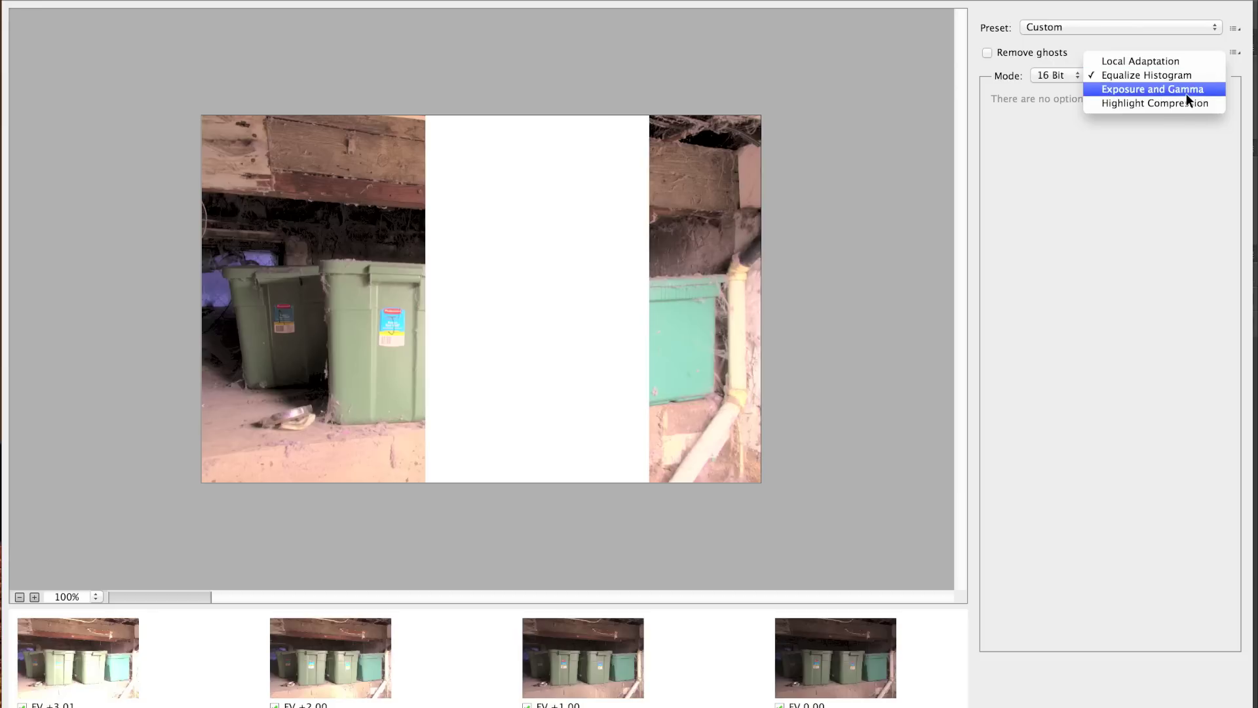
click(1186, 89)
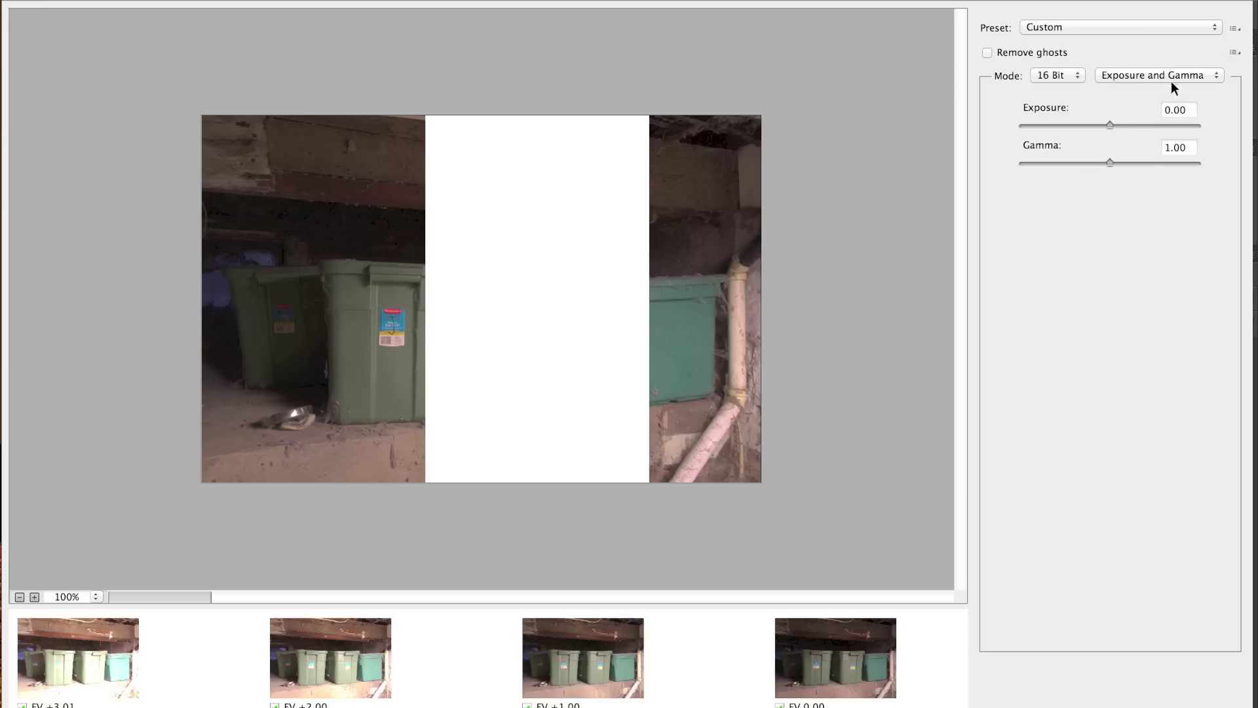
drag(1109, 124, 1101, 163)
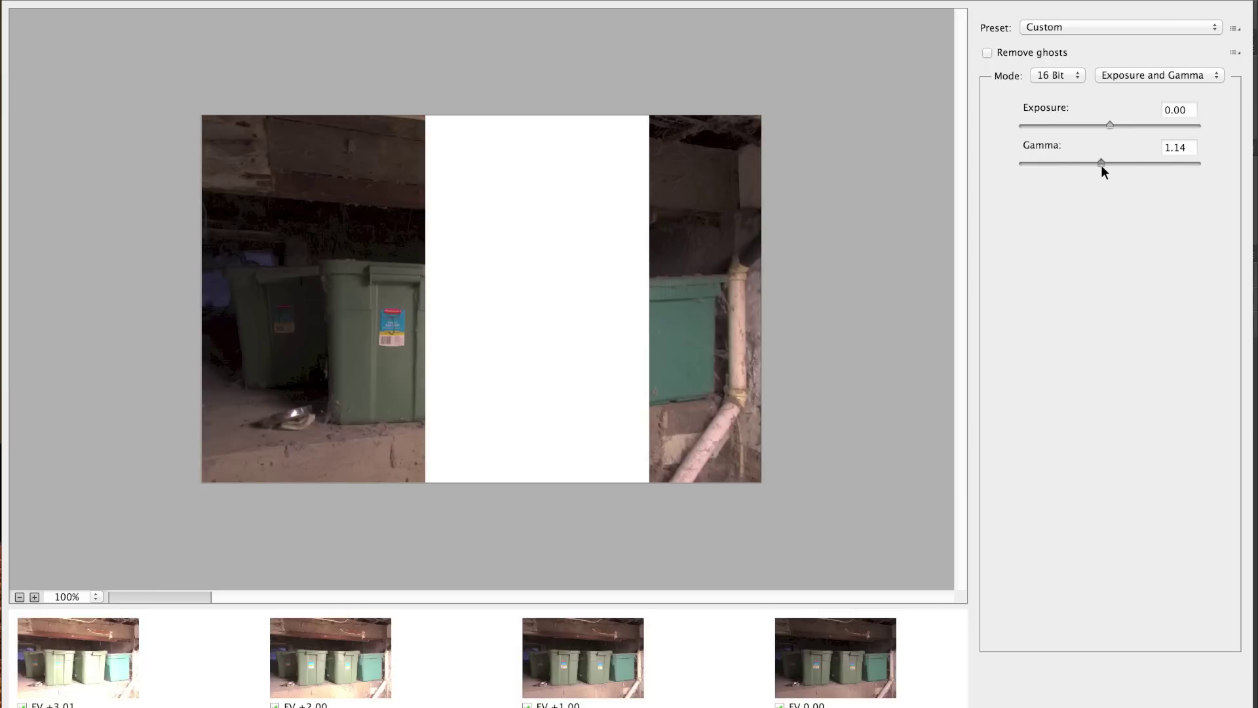
double_click(1101, 162)
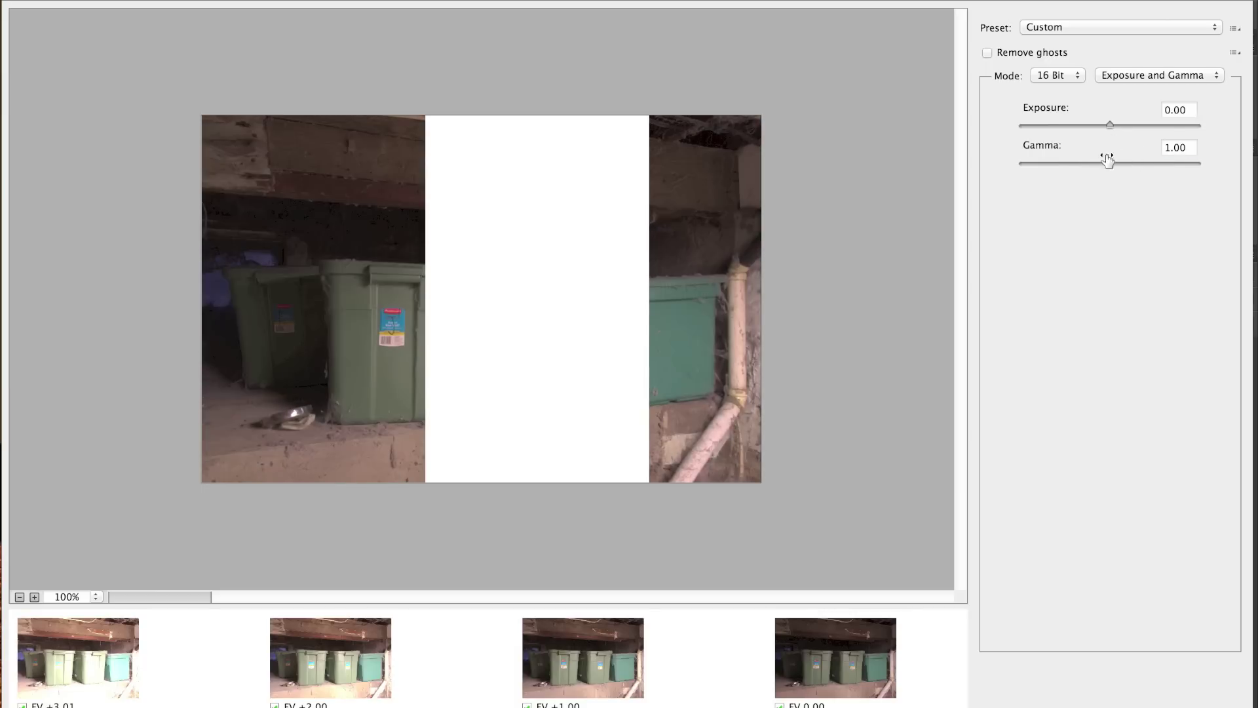
Preview the Highlight Compression toning method and return the HDR merge to Local Adaptation
click(1189, 74)
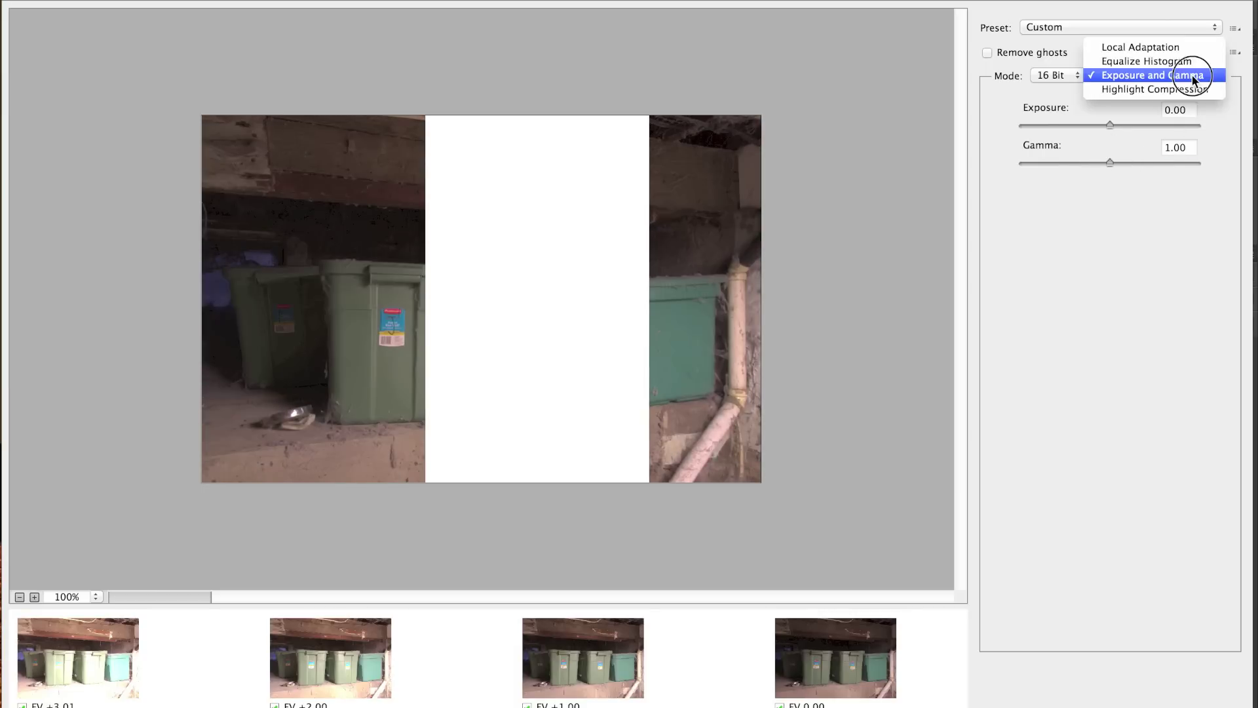
click(1188, 96)
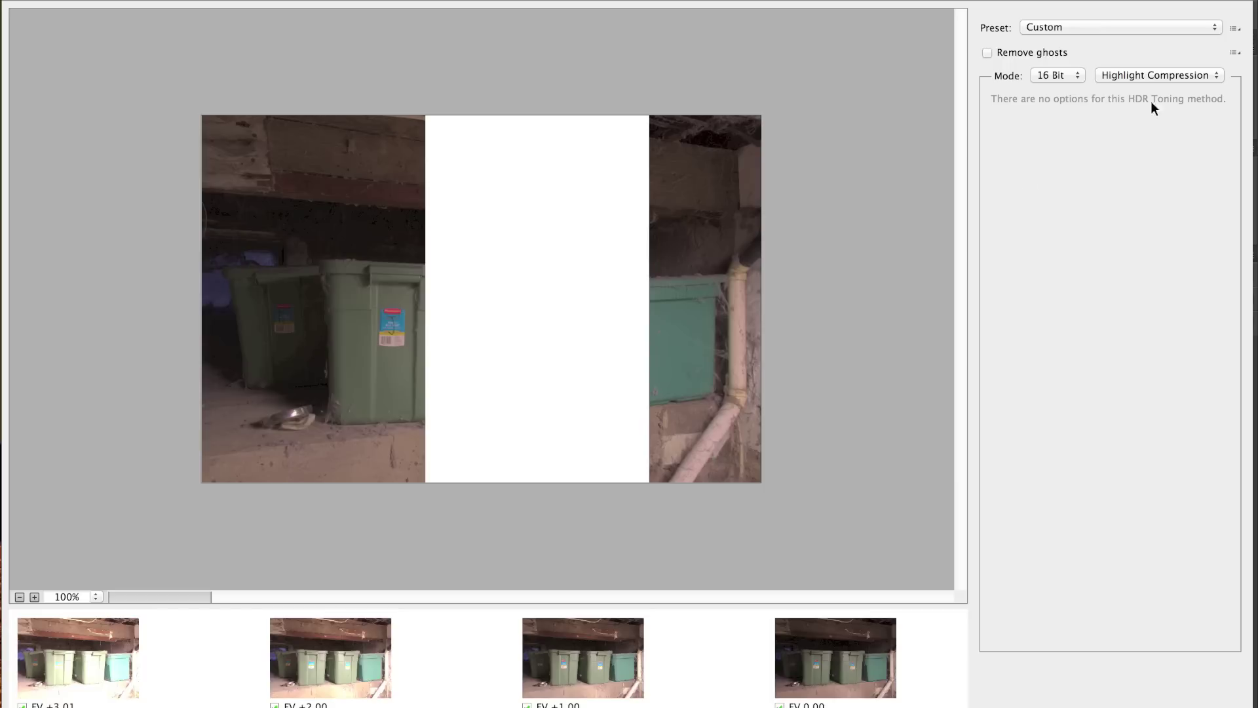
click(1183, 74)
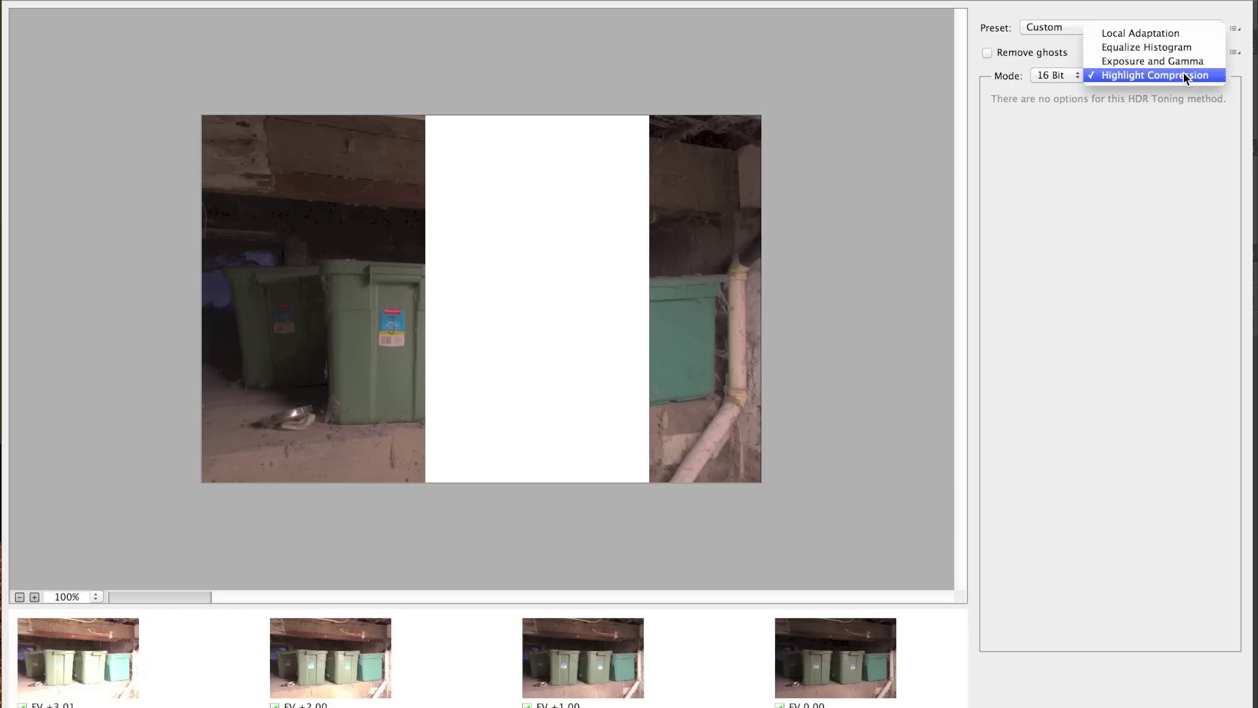
click(1162, 35)
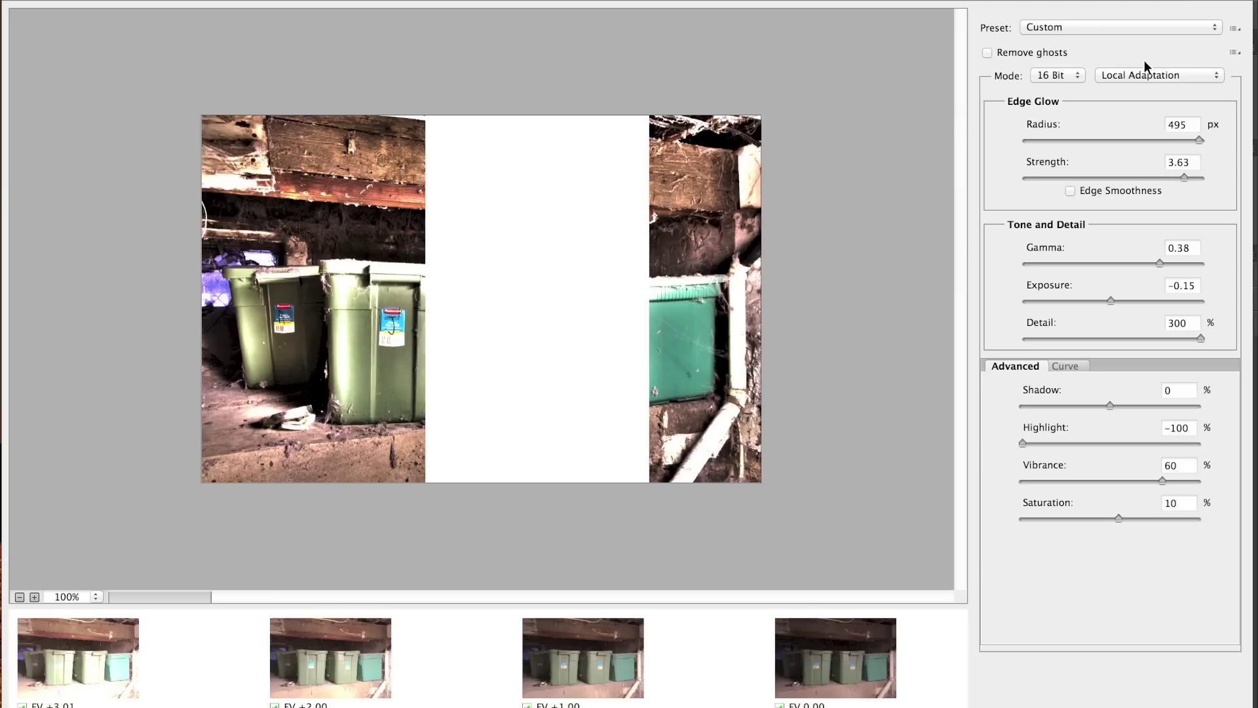
click(1151, 74)
click(1154, 76)
click(1211, 22)
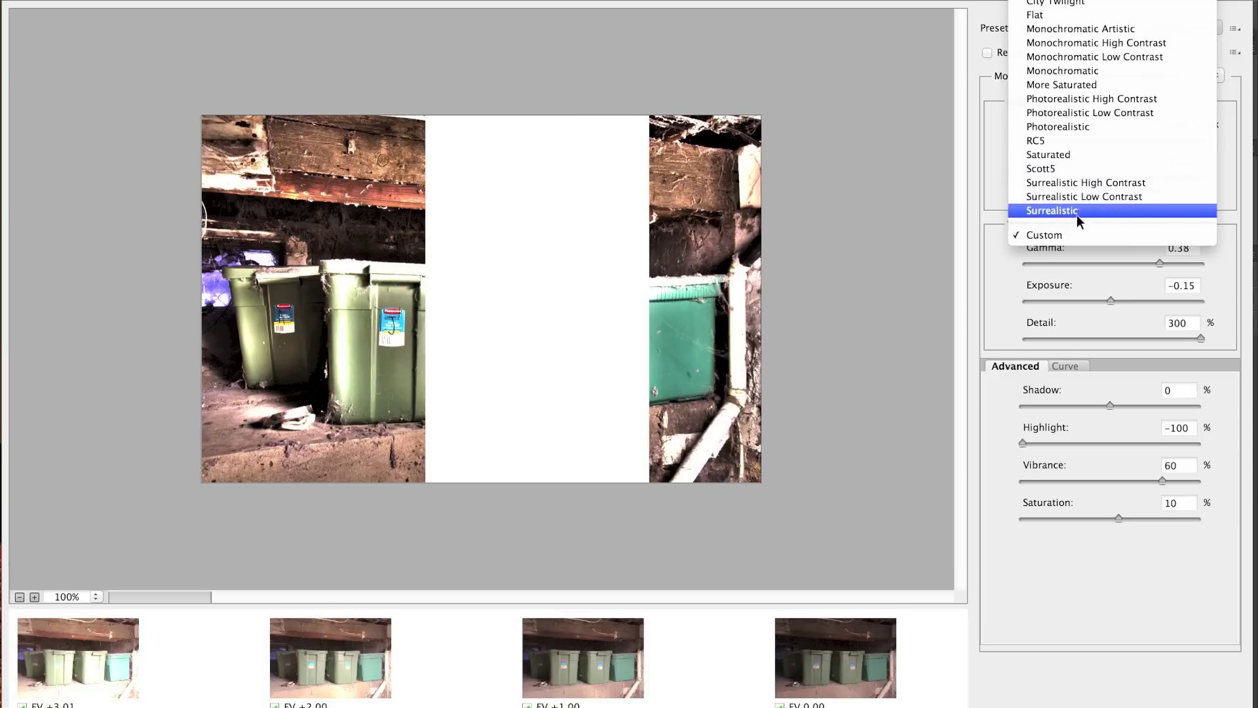
click(1075, 234)
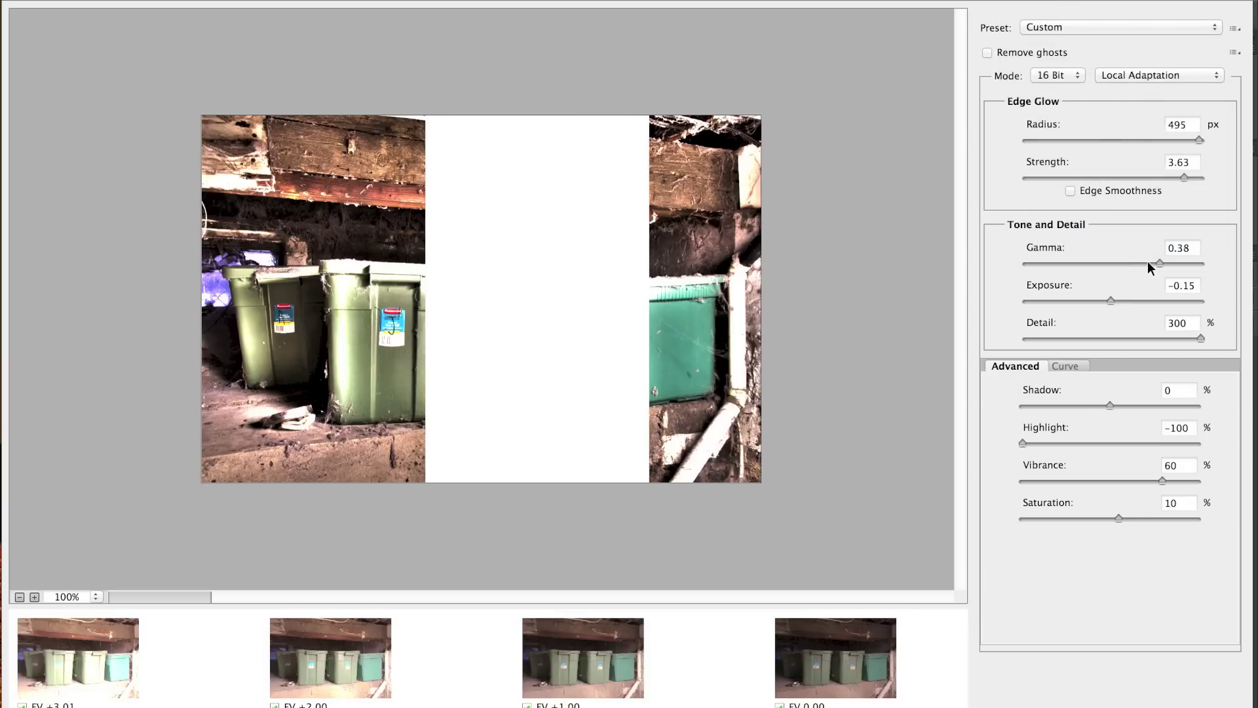
Set the Local Adaptation toning to Gamma 0.77, Exposure -0.10 and Detail 246%
drag(1157, 261, 1128, 302)
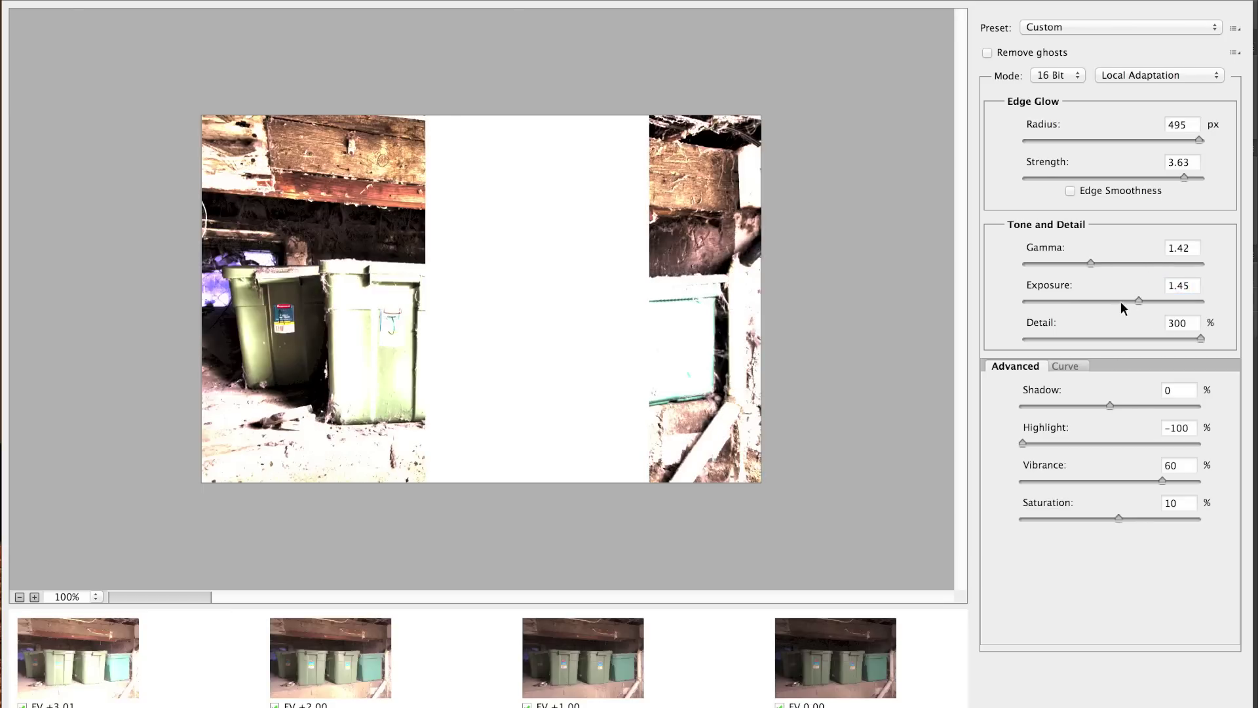
drag(1088, 261, 1126, 259)
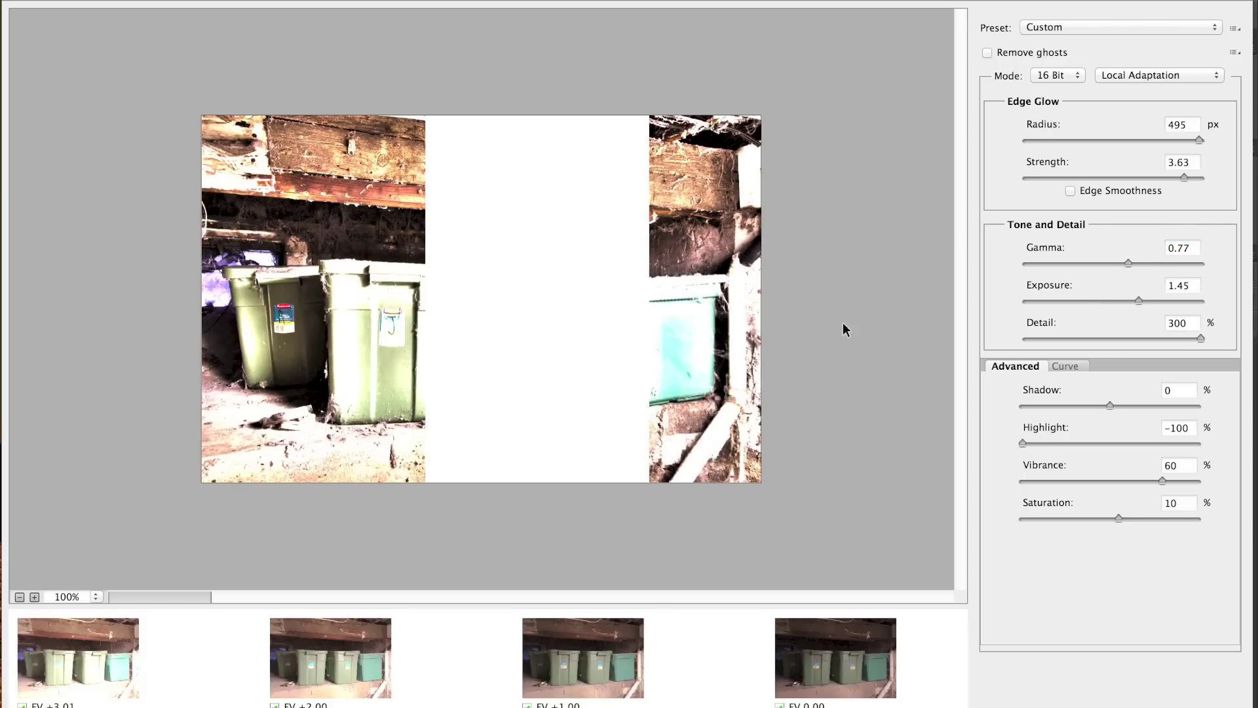
drag(1139, 300, 1112, 301)
click(1109, 301)
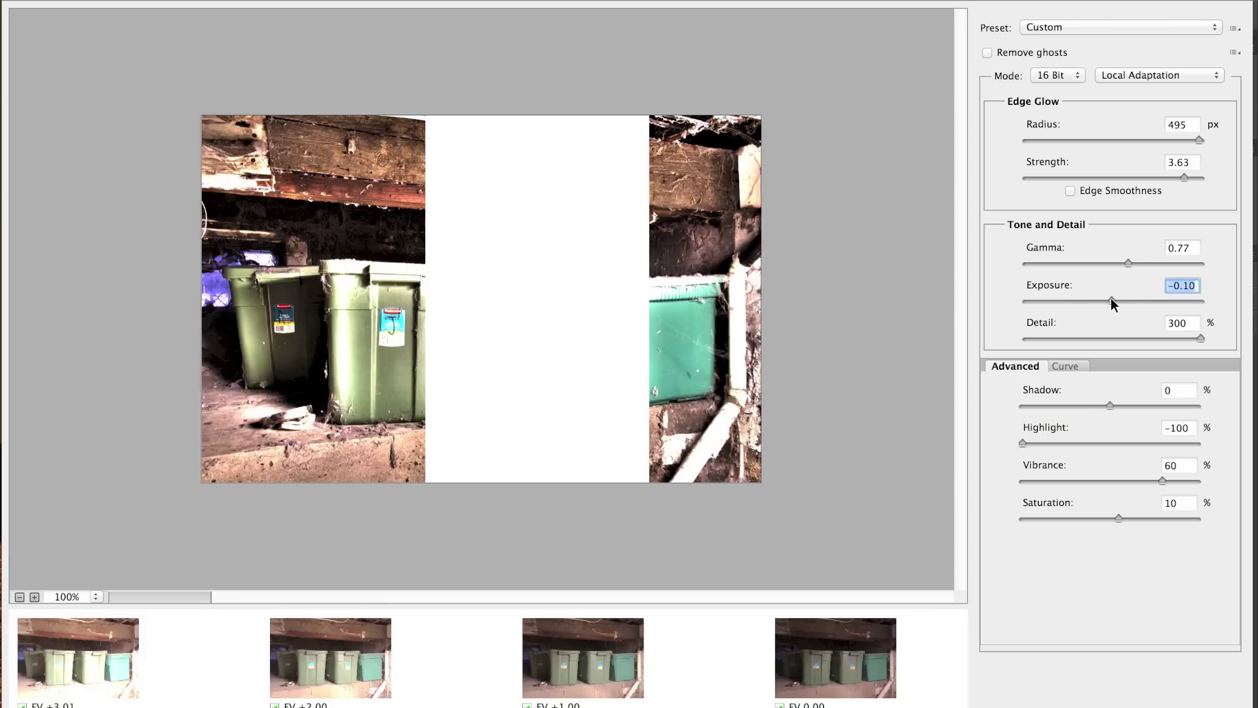
drag(1198, 336, 1160, 337)
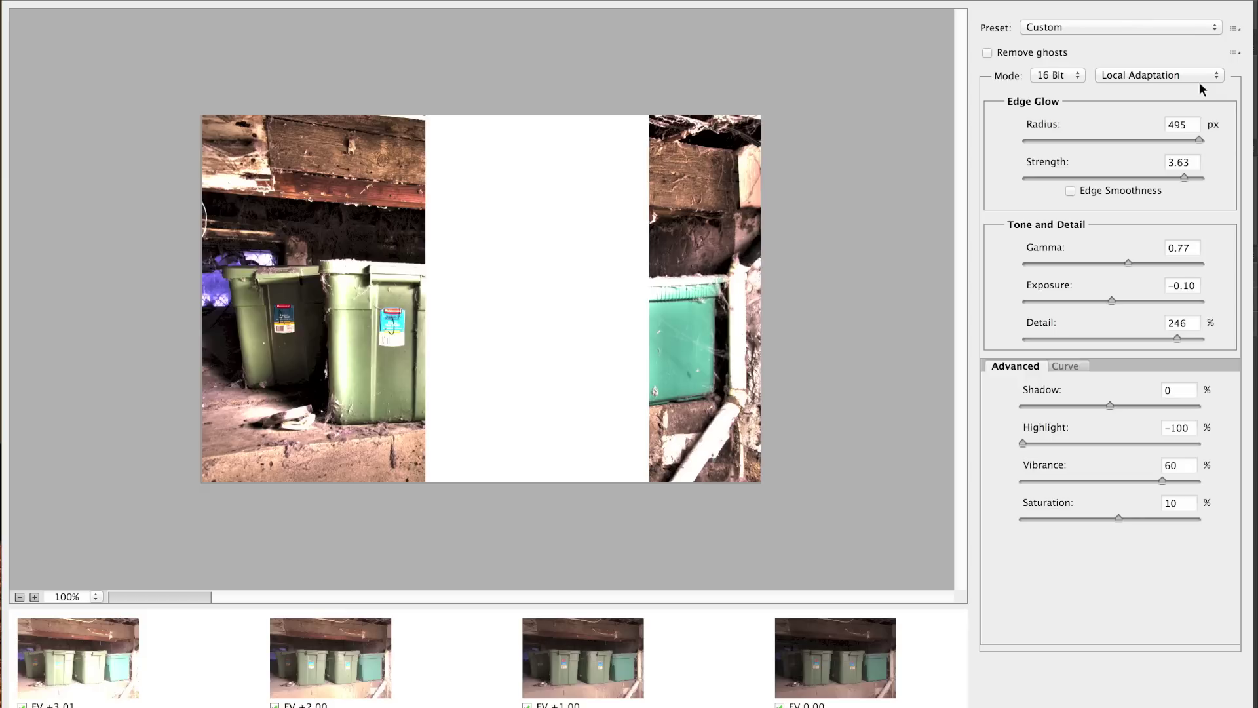
Compare the Scott5 and RC5 presets on the HDR merge and settle on Scott5
click(1189, 27)
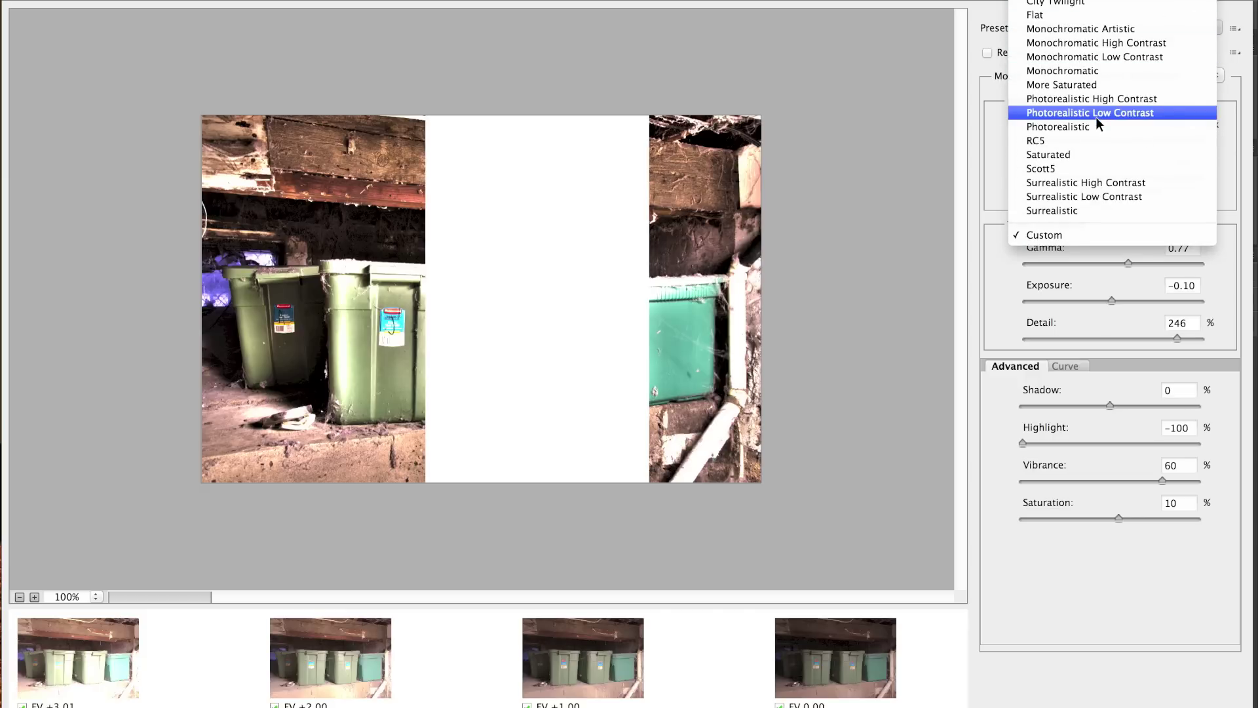
click(1088, 169)
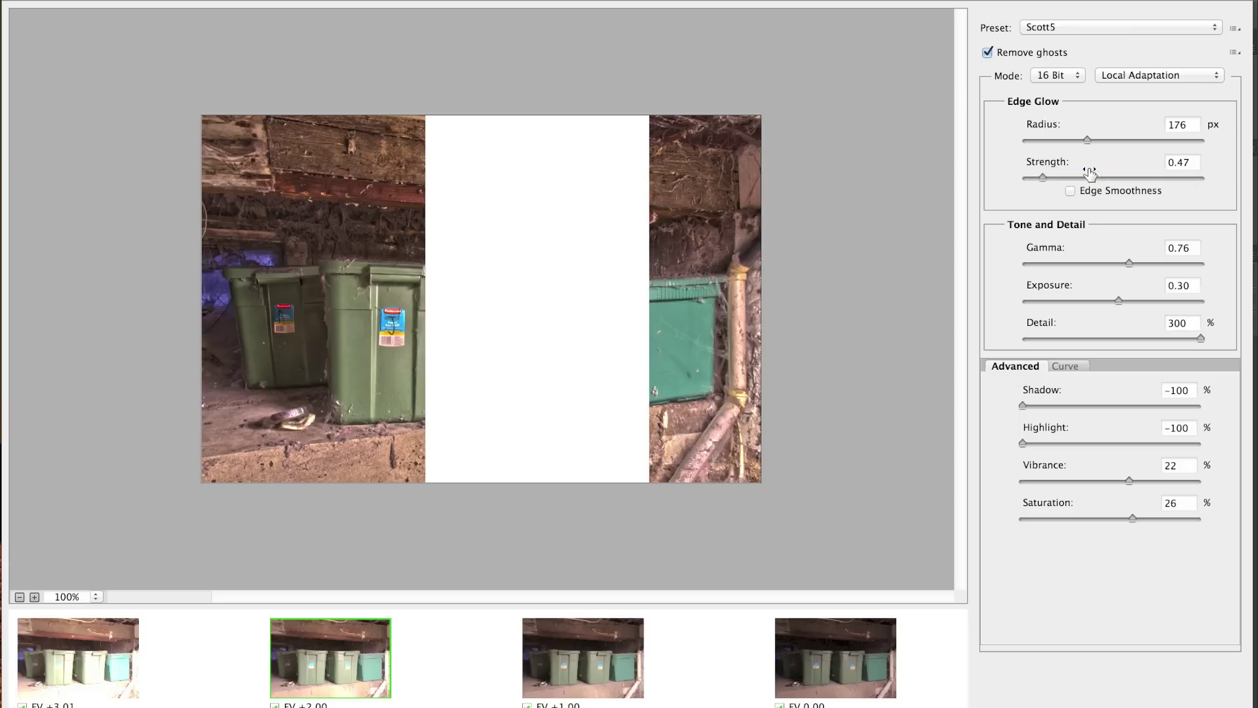
click(1213, 30)
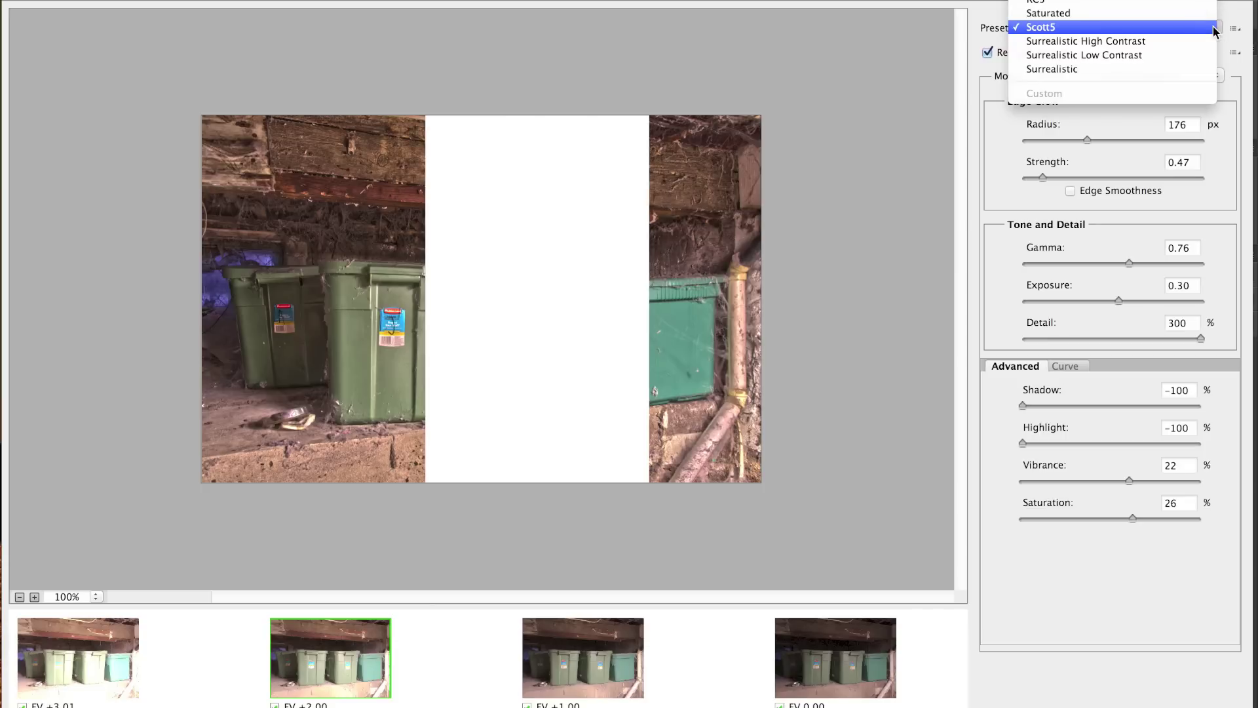
click(1118, 2)
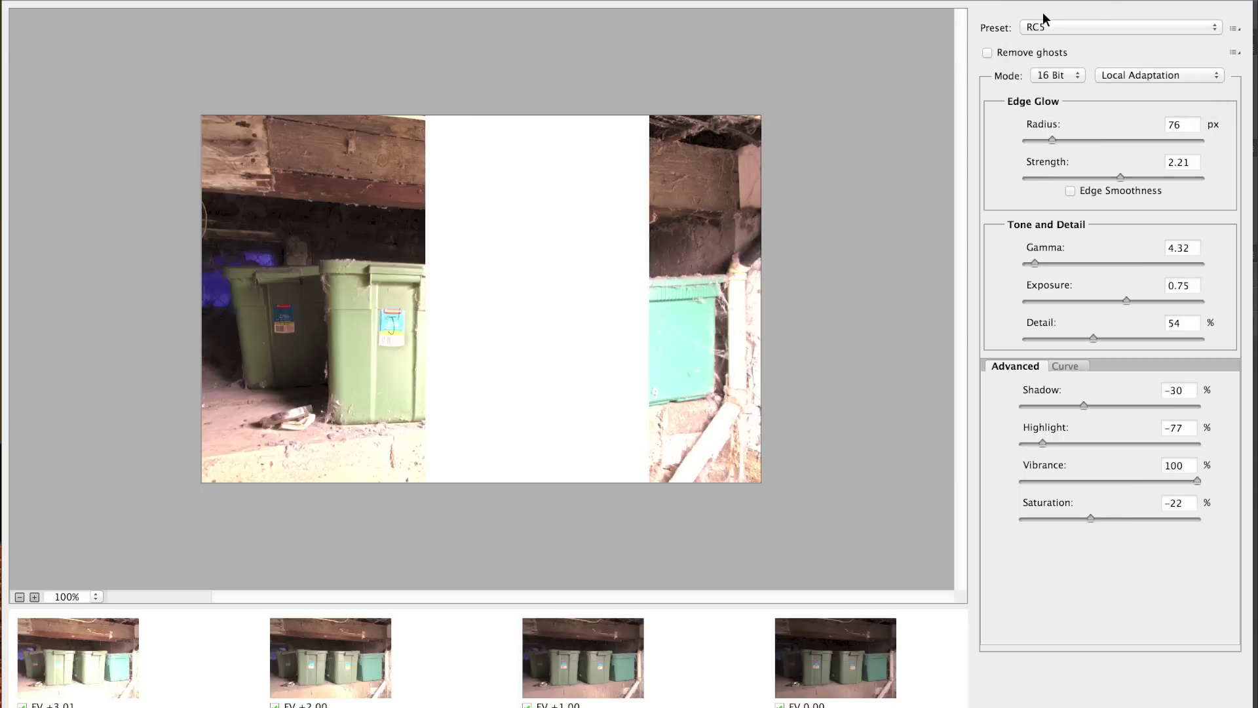
click(1105, 23)
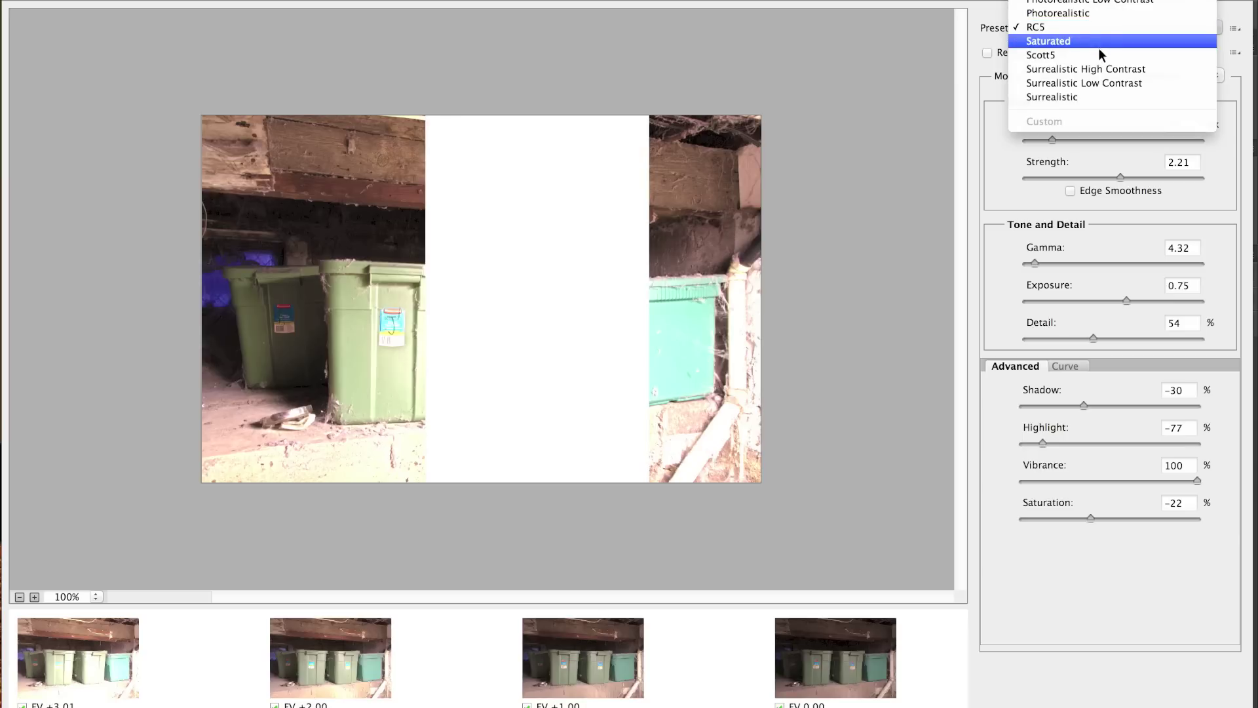
key(Escape)
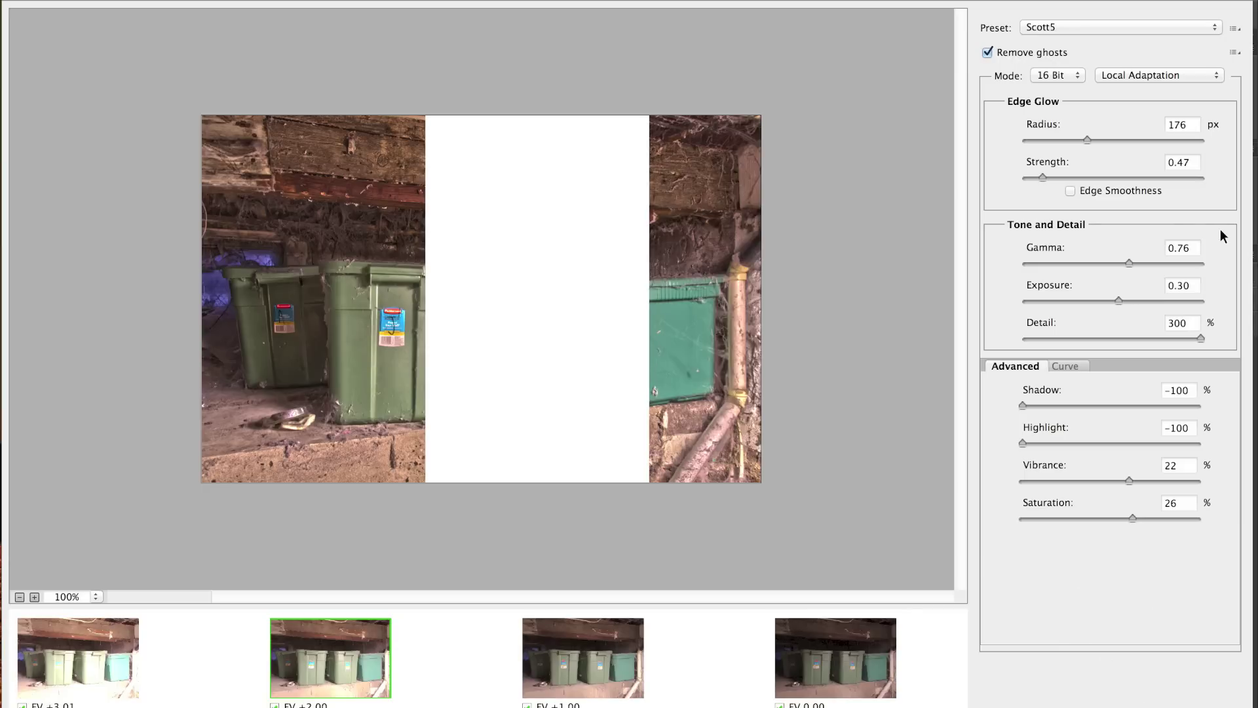
click(1235, 29)
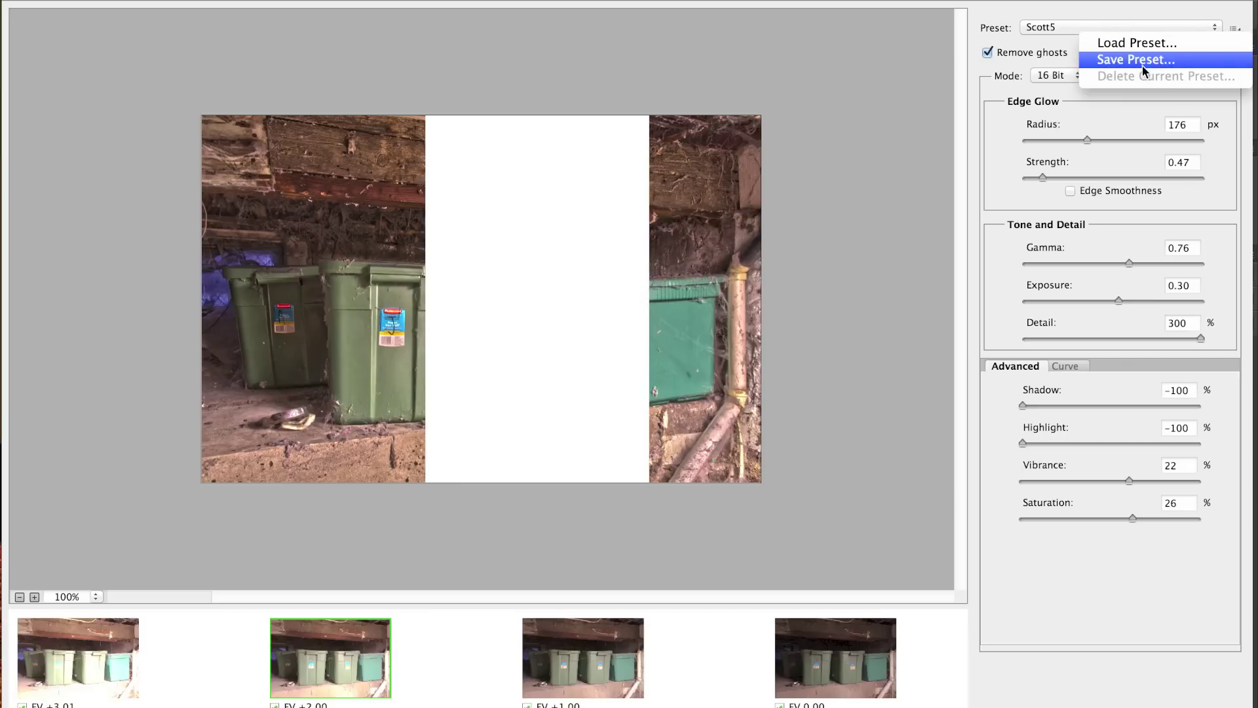
click(890, 215)
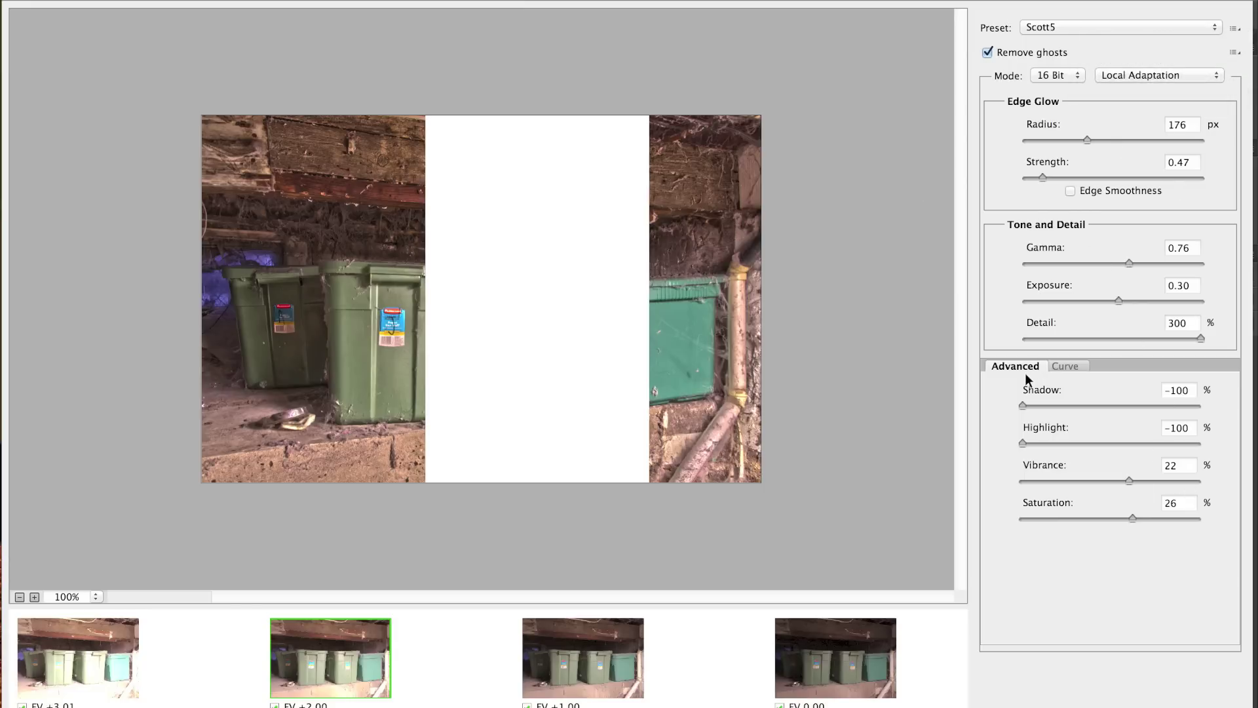
click(1234, 29)
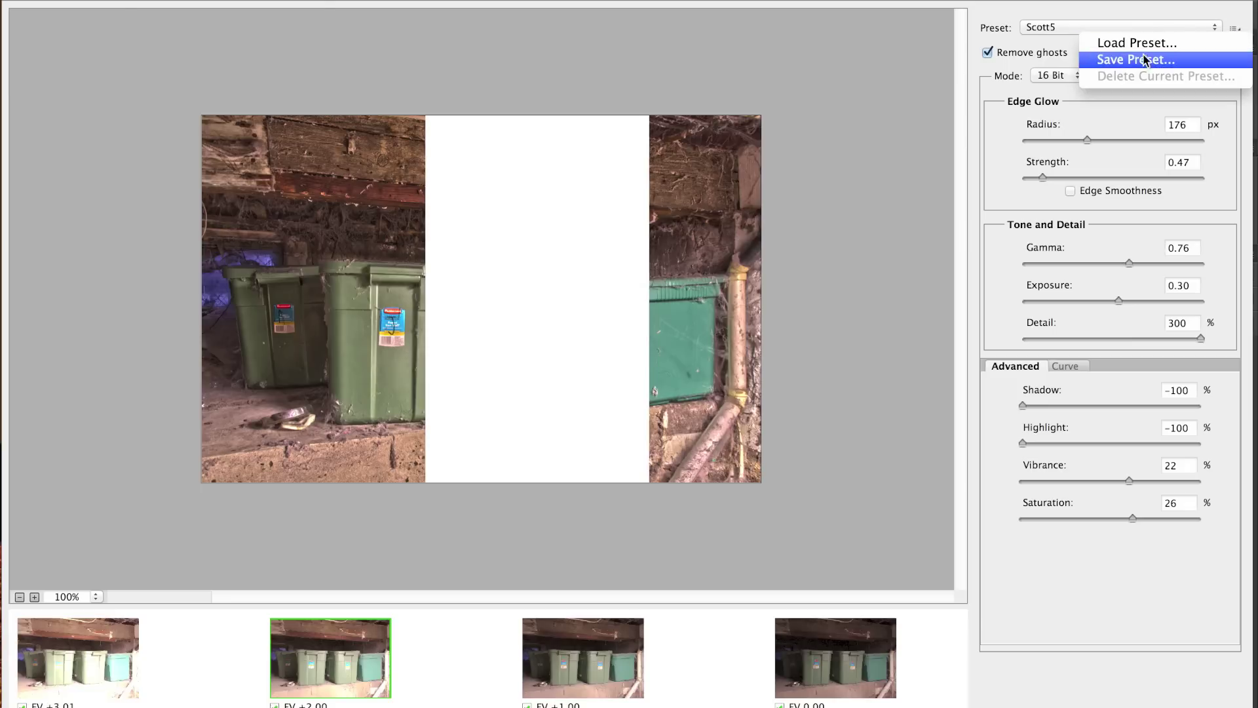
click(811, 48)
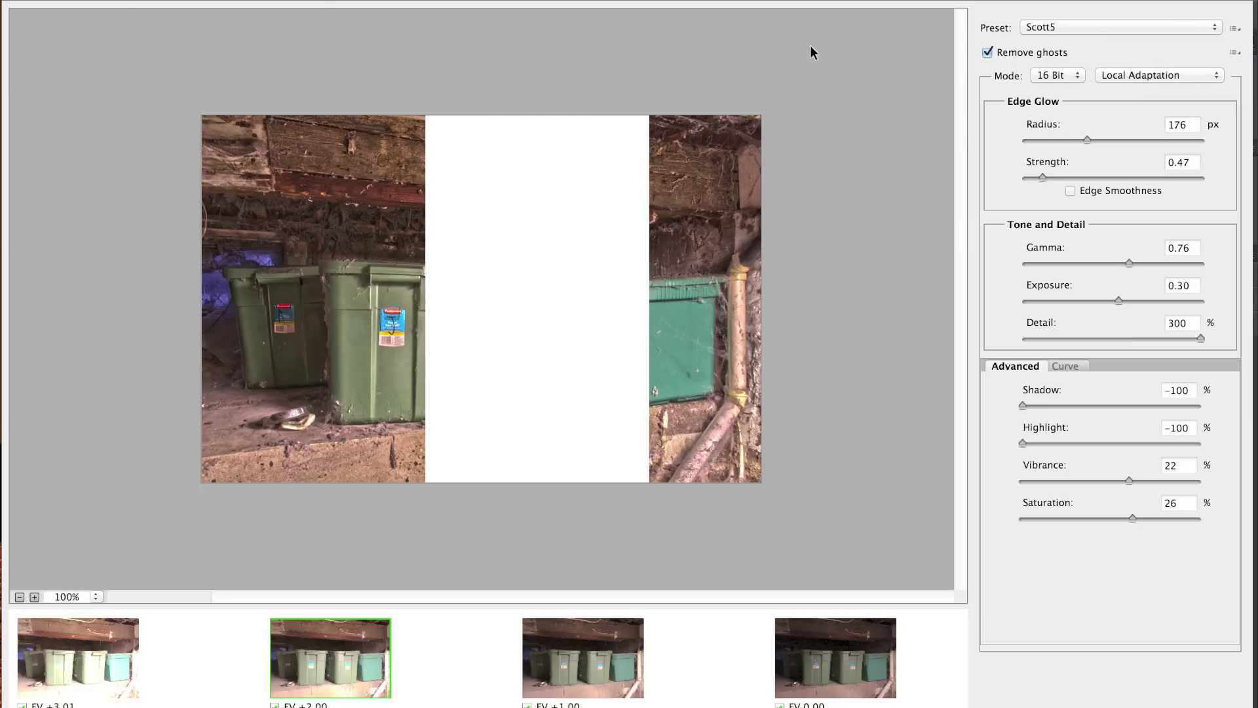
click(1236, 53)
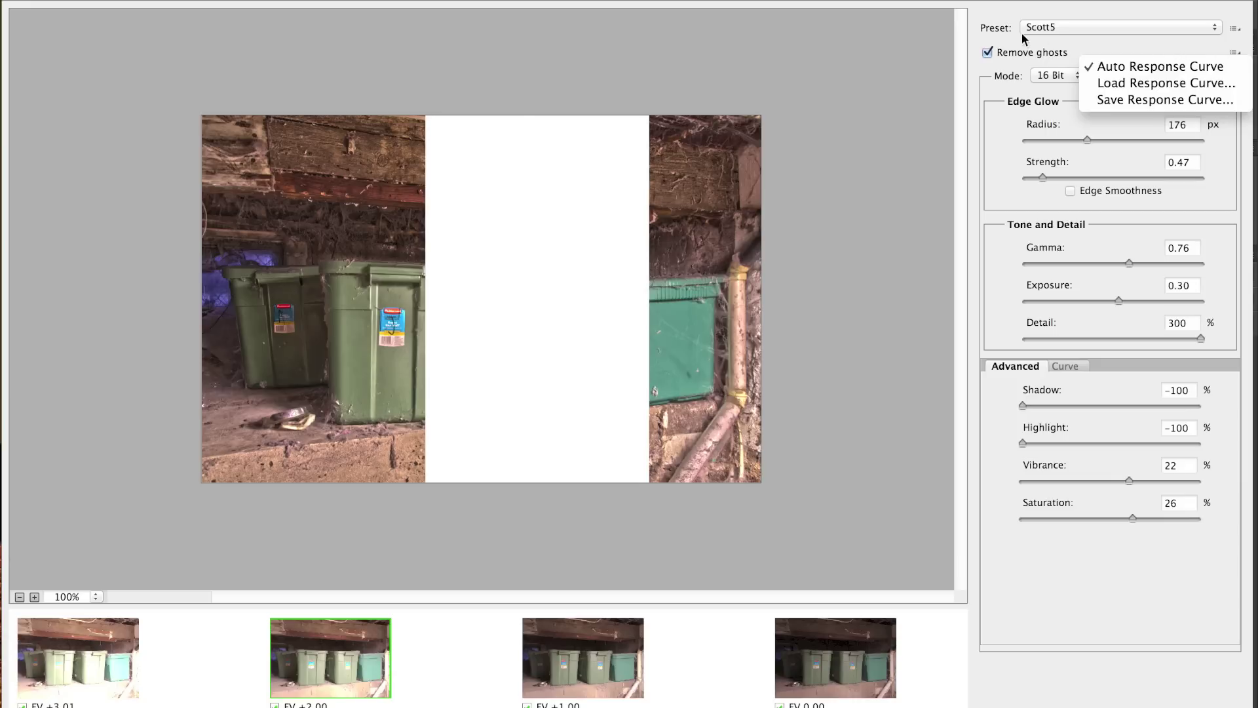
click(906, 114)
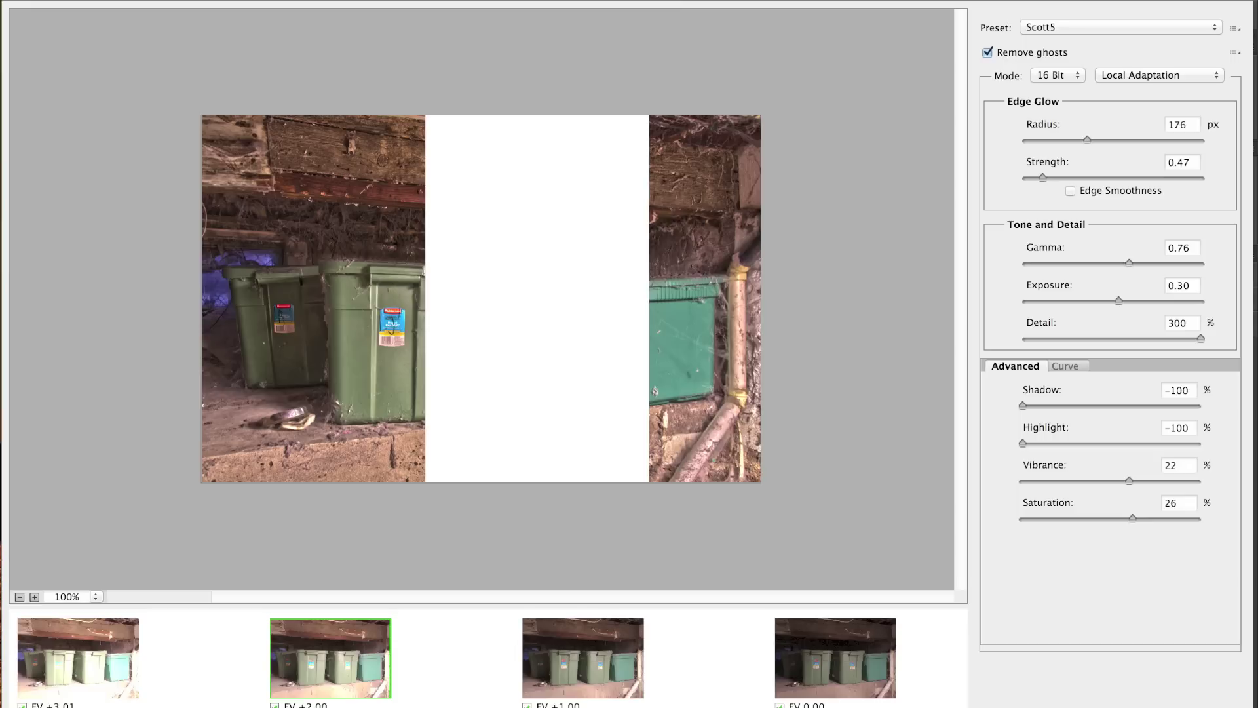
Complete the HDR merge with the current toning and inspect the merged image up close
click(1124, 685)
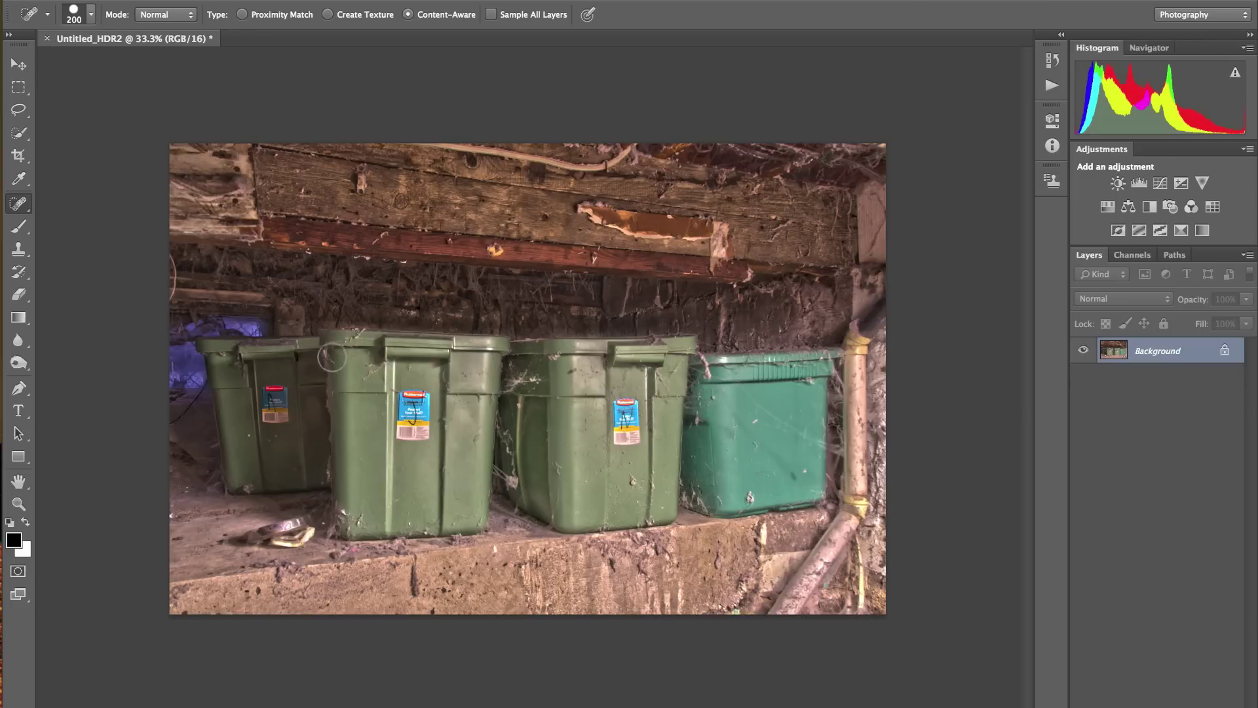
scroll(331, 356, up, 2)
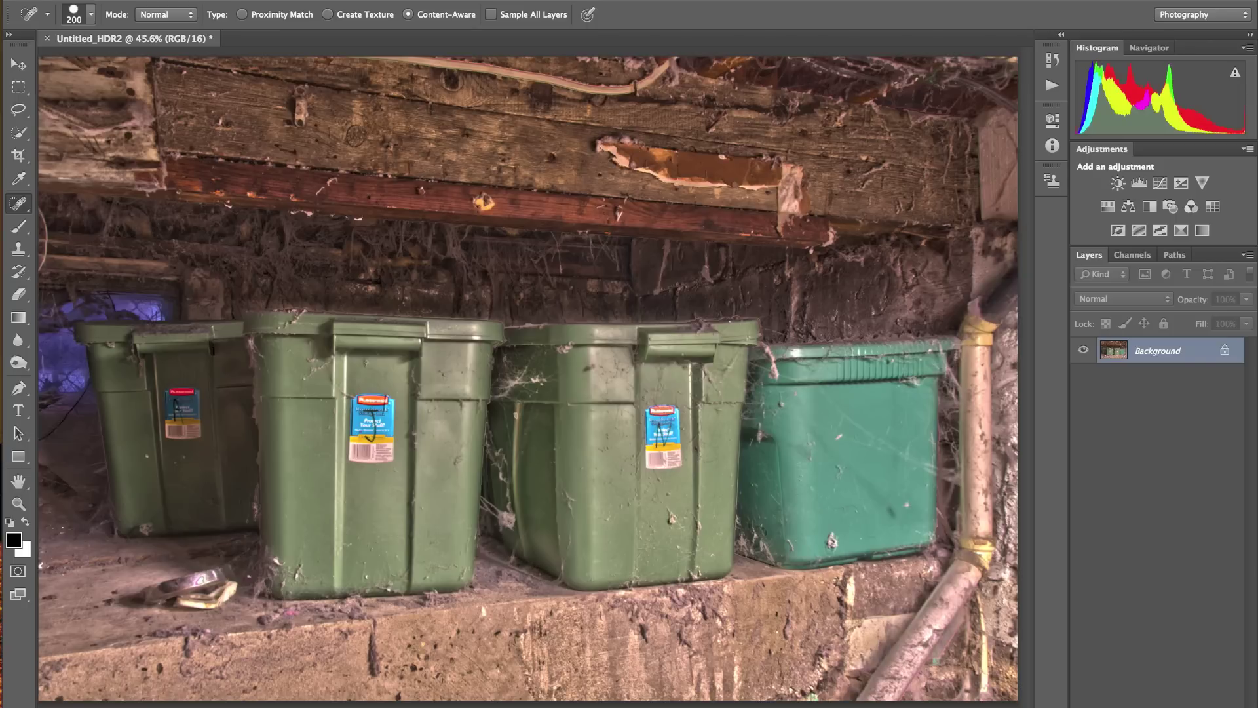
Quit Photoshop and save the merged HDR document so it returns to Lightroom
click(72, 0)
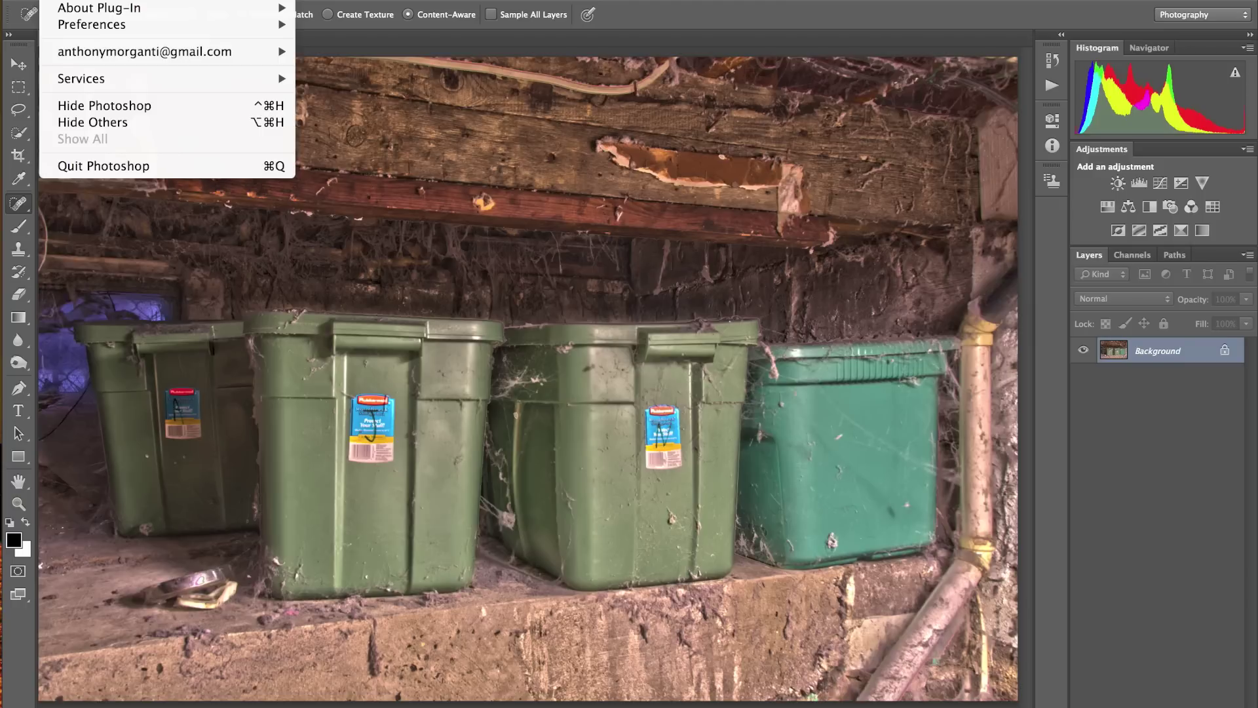
mouse_move(141, 0)
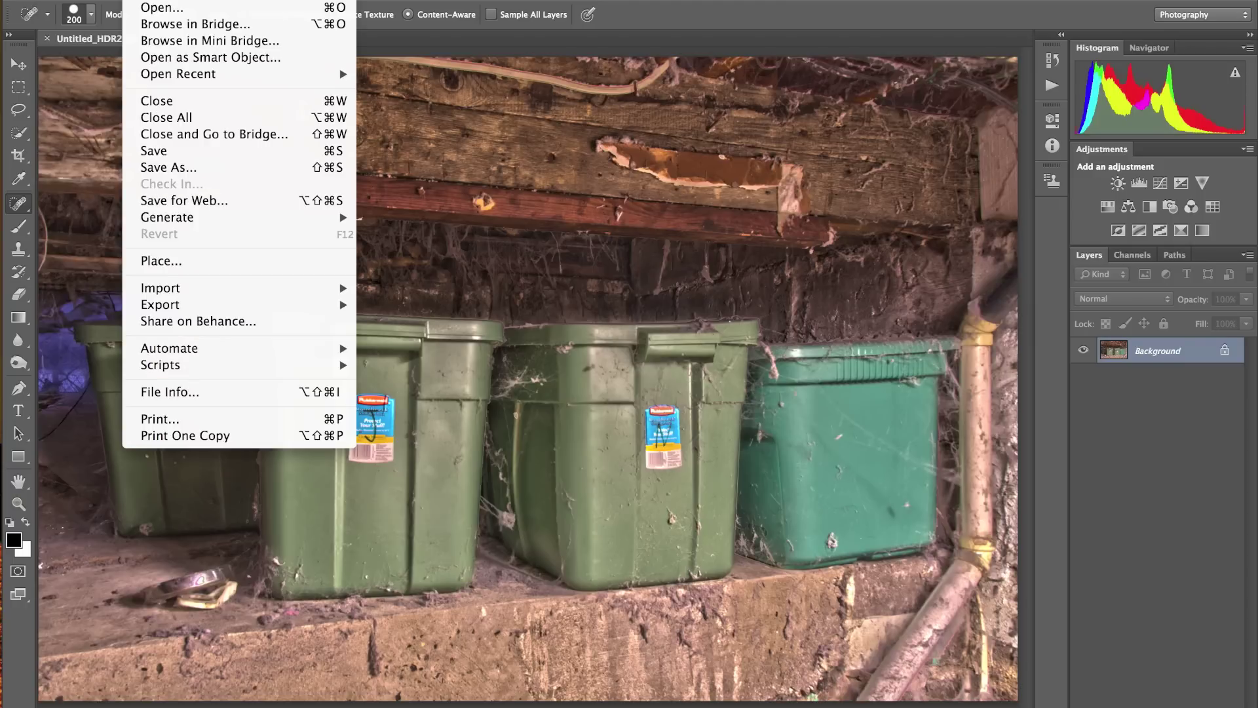
mouse_move(72, 0)
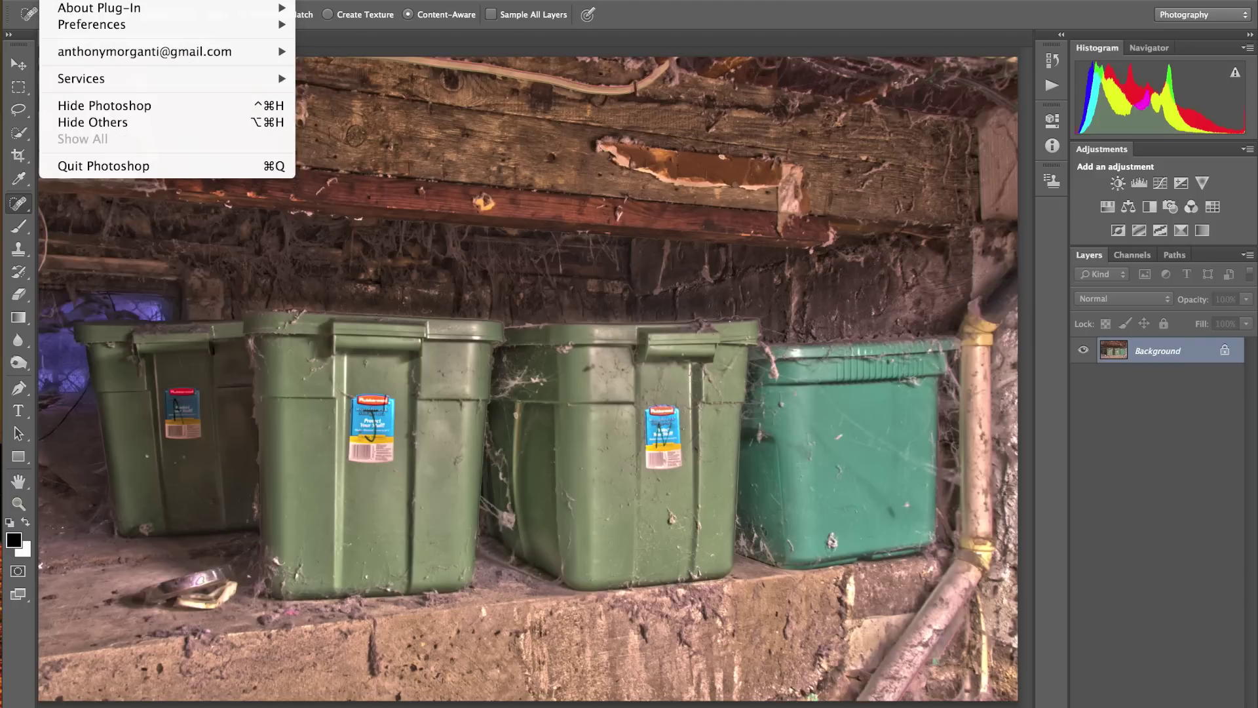
click(88, 167)
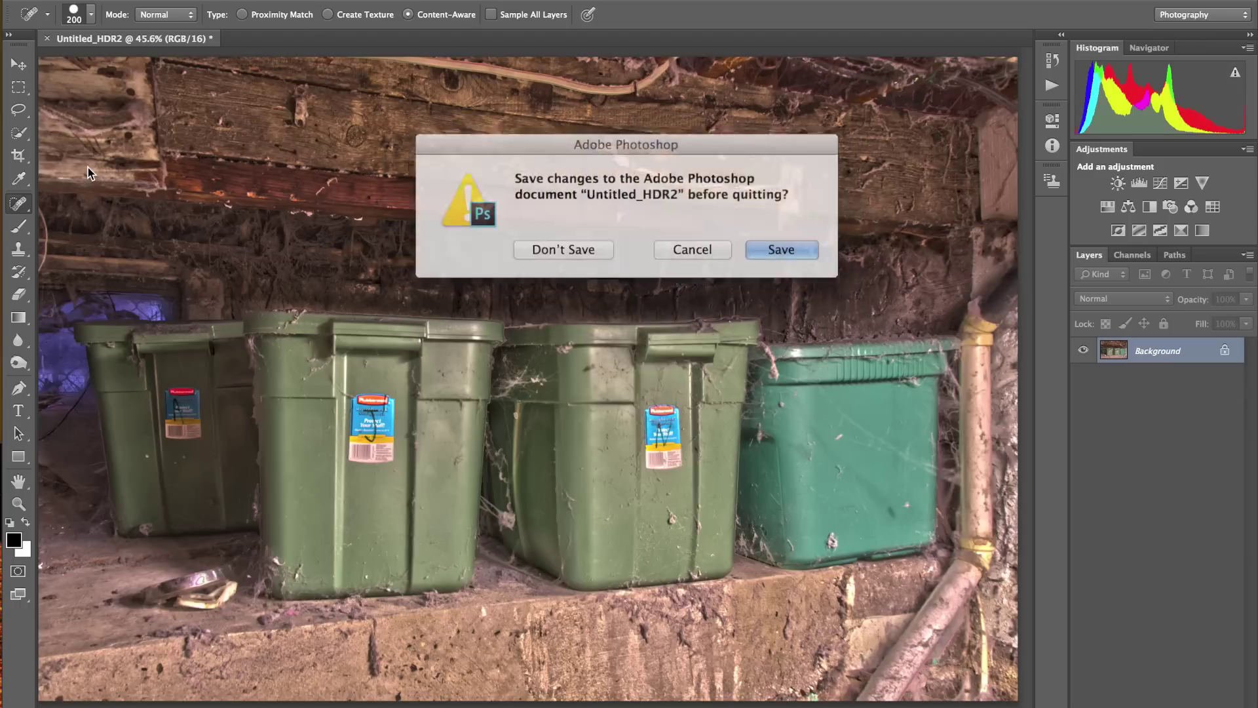
click(760, 246)
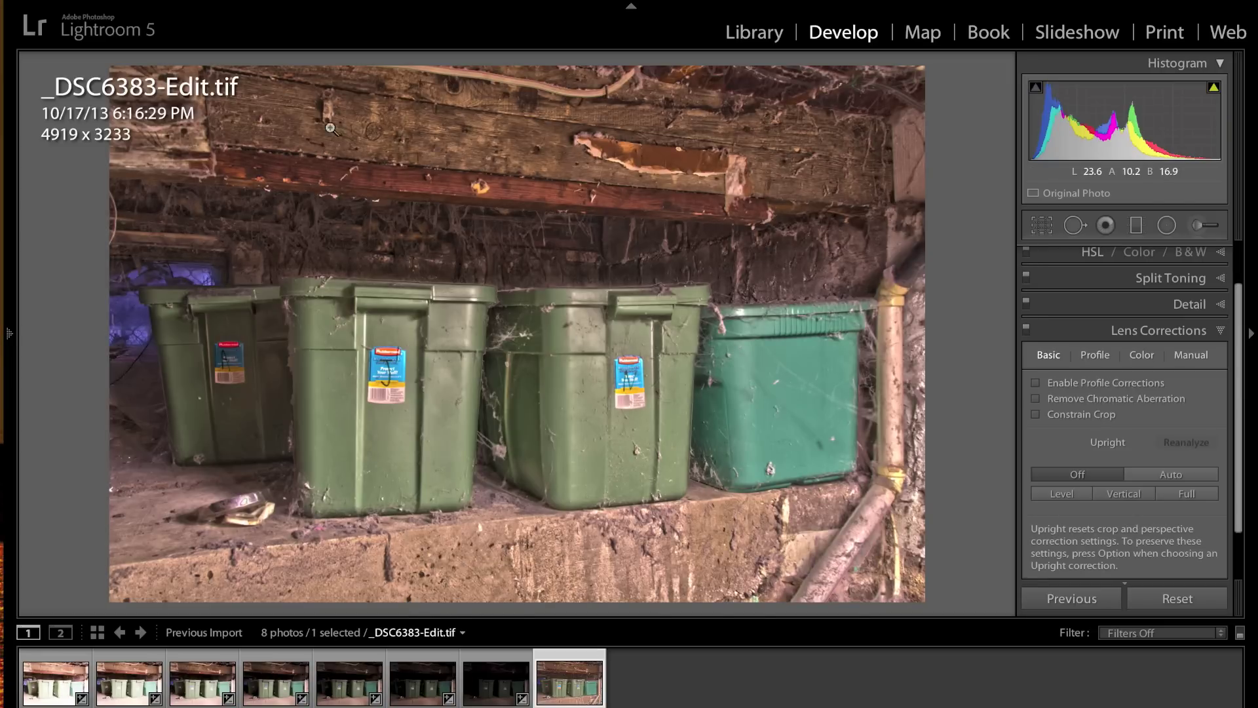
Compare _DSC6386.NEF with the merged _DSC6383-Edit.tif and examine the bins and the wall behind them up close in the merge
click(265, 685)
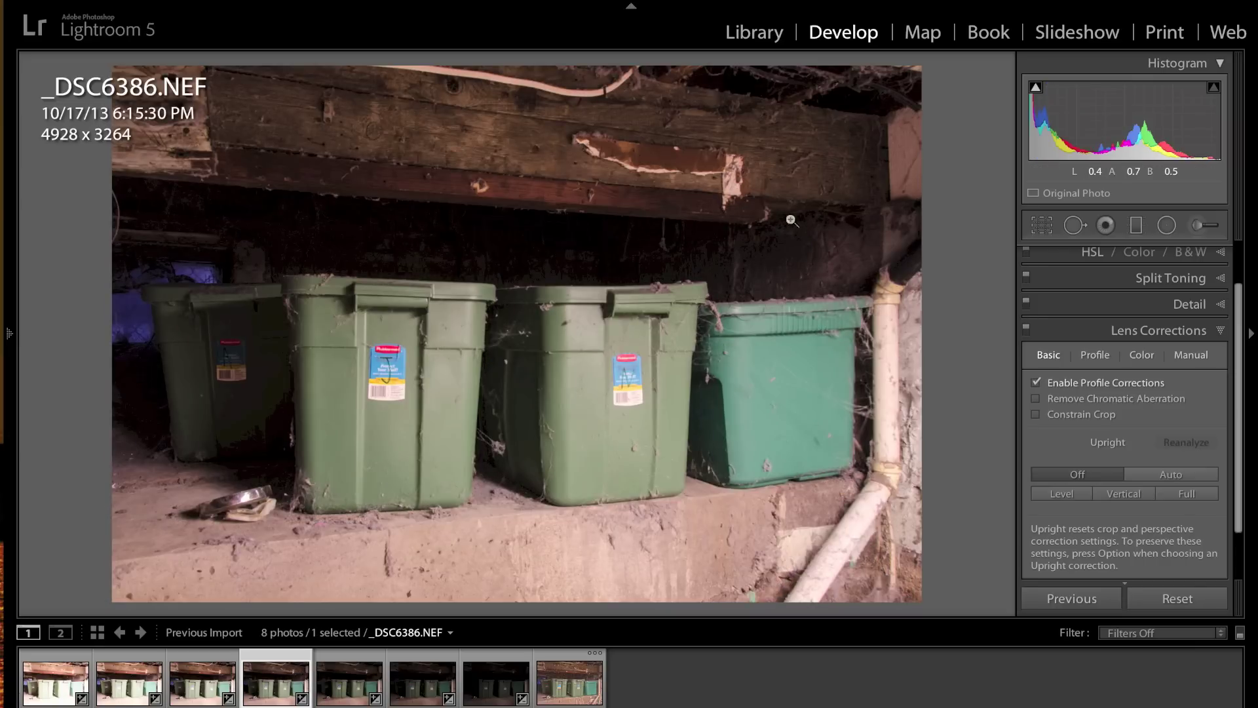
click(565, 683)
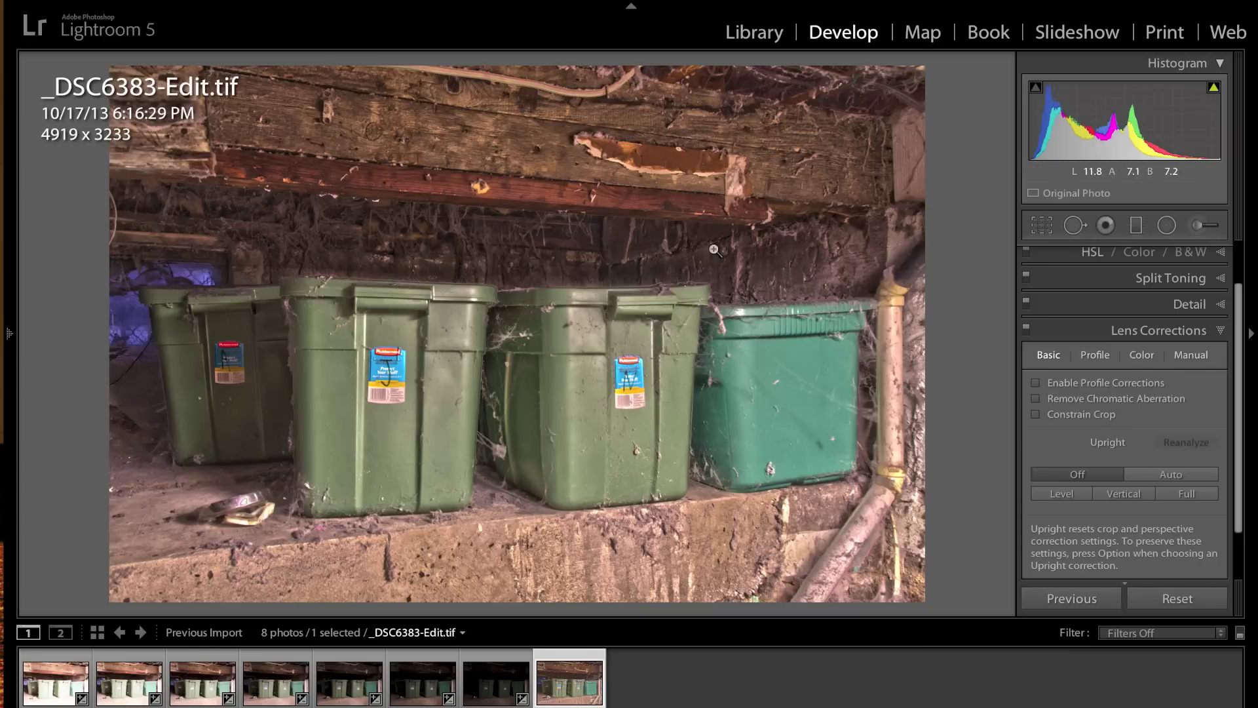
click(407, 255)
drag(449, 238, 468, 419)
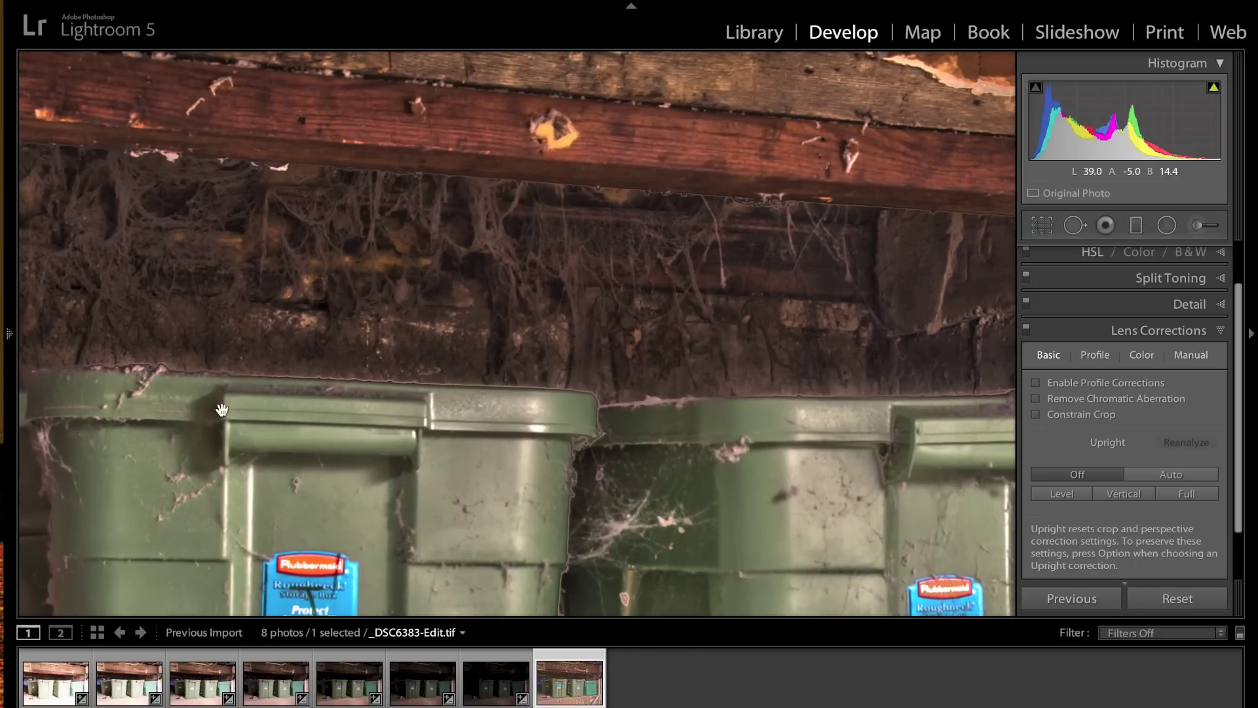
drag(640, 496, 666, 203)
drag(220, 262, 485, 243)
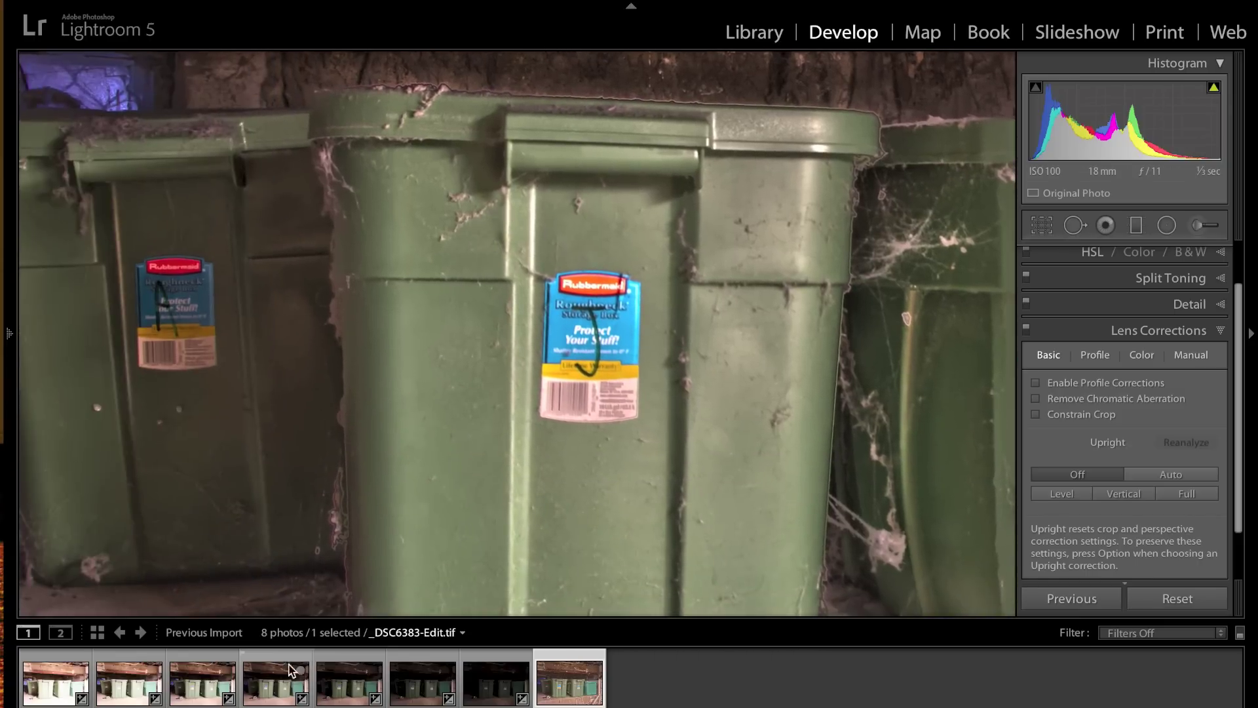
Compare the dark wall above the bins in _DSC6386.NEF, _DSC6389.NEF and the merged _DSC6383-Edit.tif at close range
click(276, 682)
scroll(586, 305, up, 10)
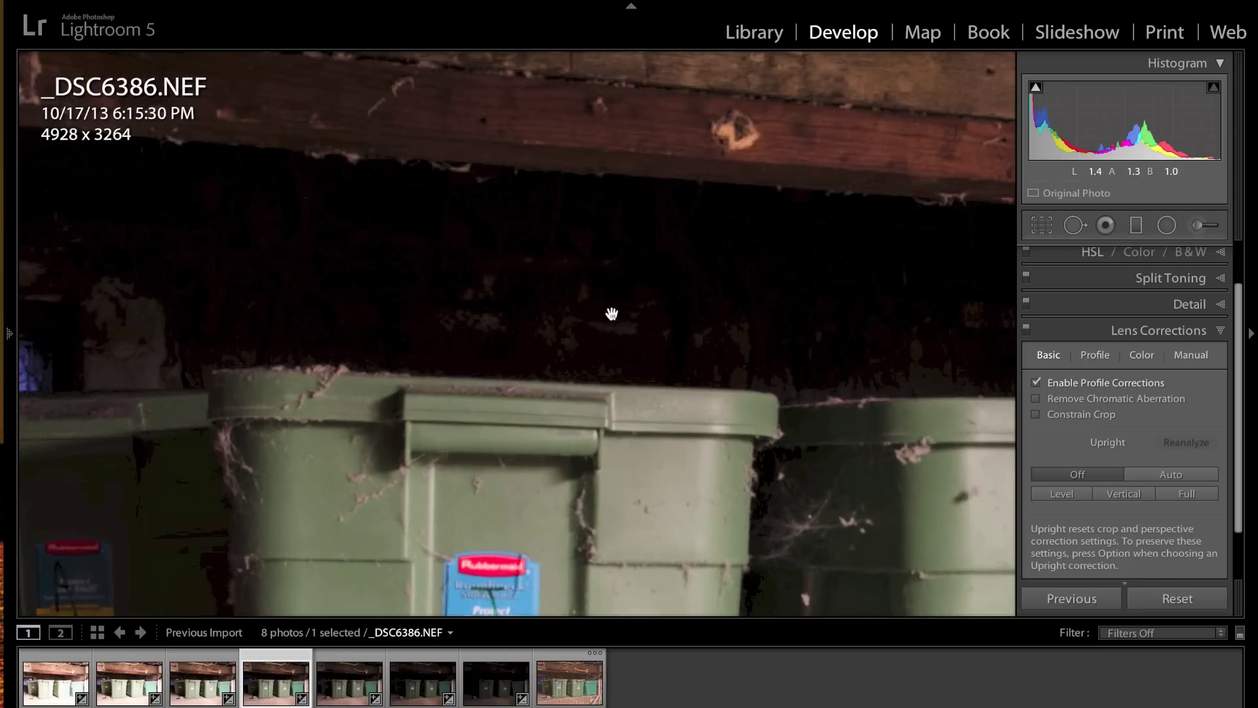
drag(818, 289, 461, 300)
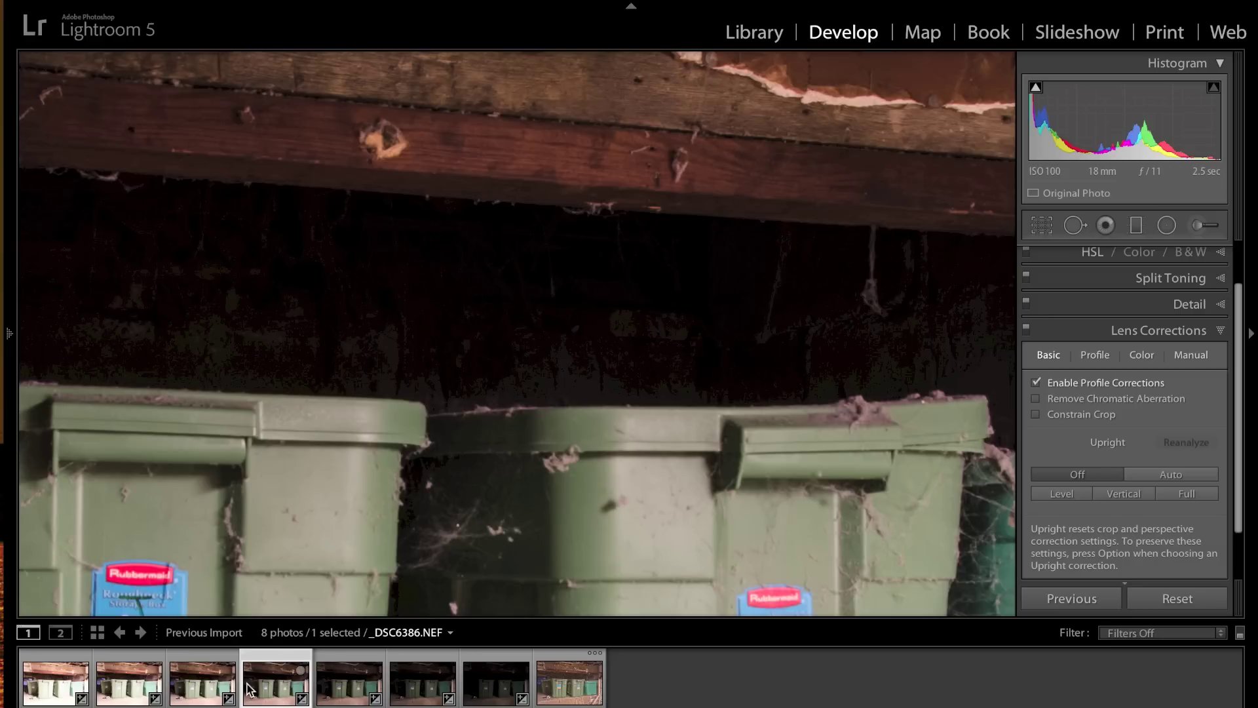
click(55, 682)
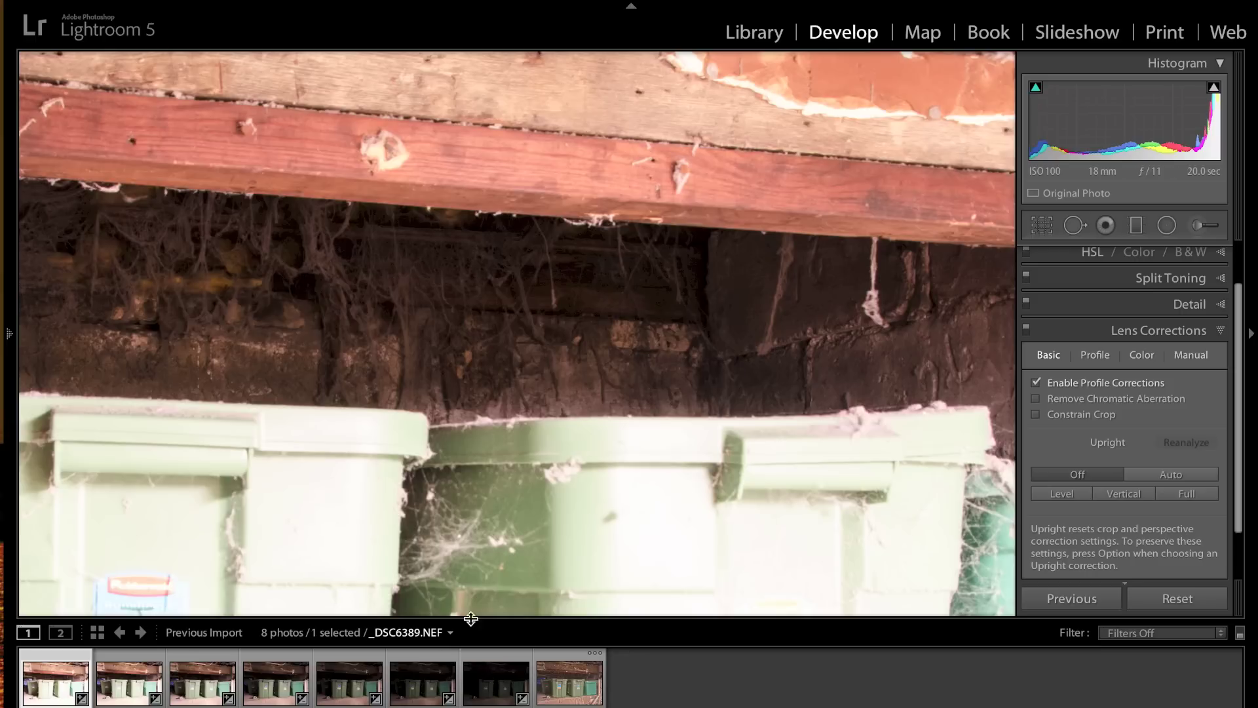
click(558, 678)
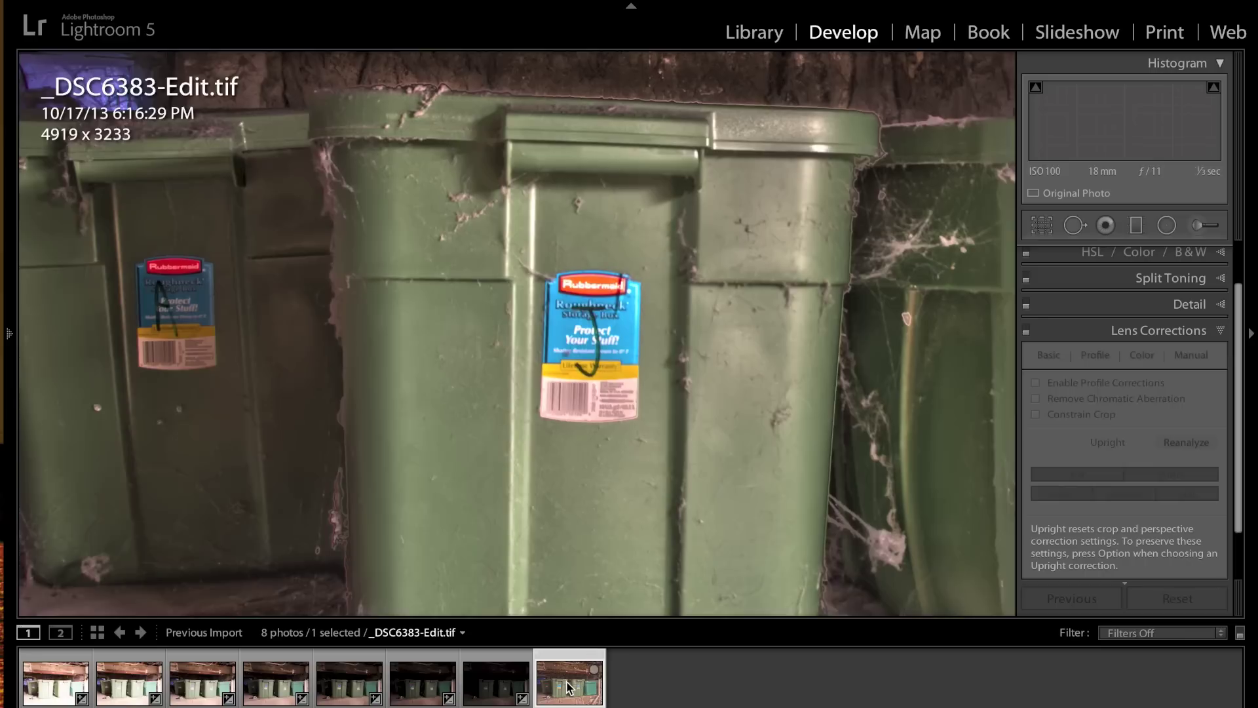
drag(534, 282, 527, 456)
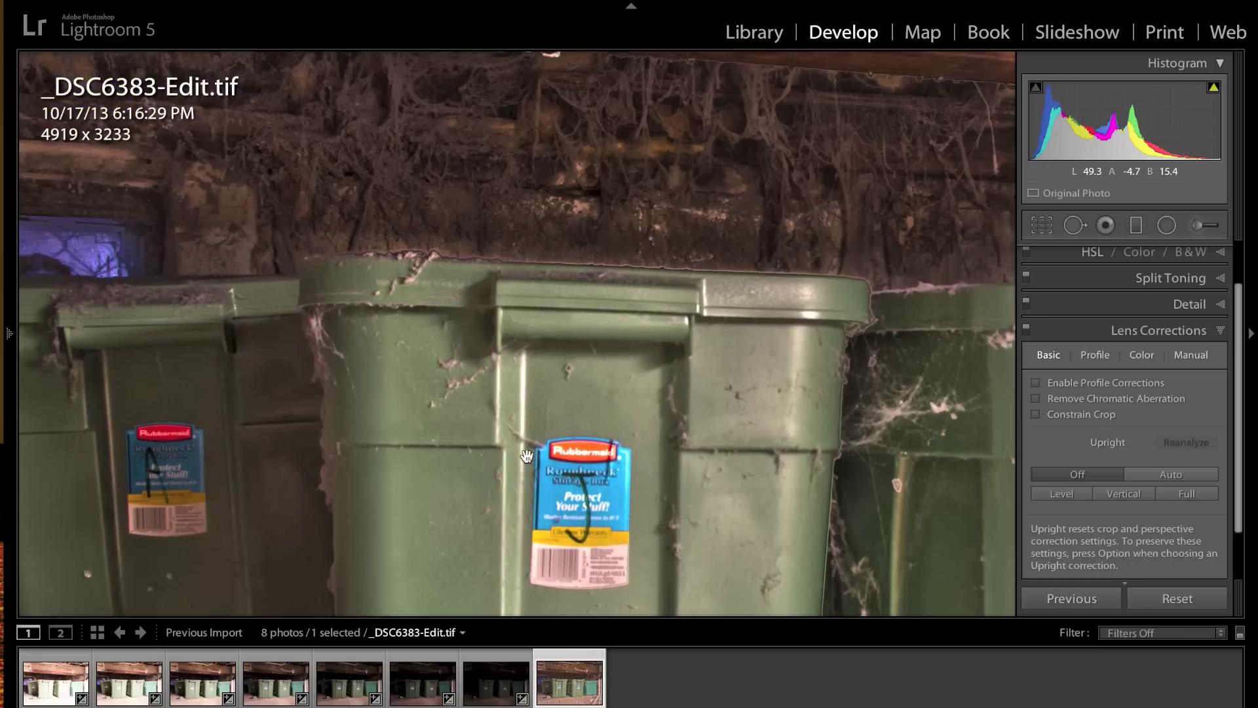
drag(682, 140, 610, 303)
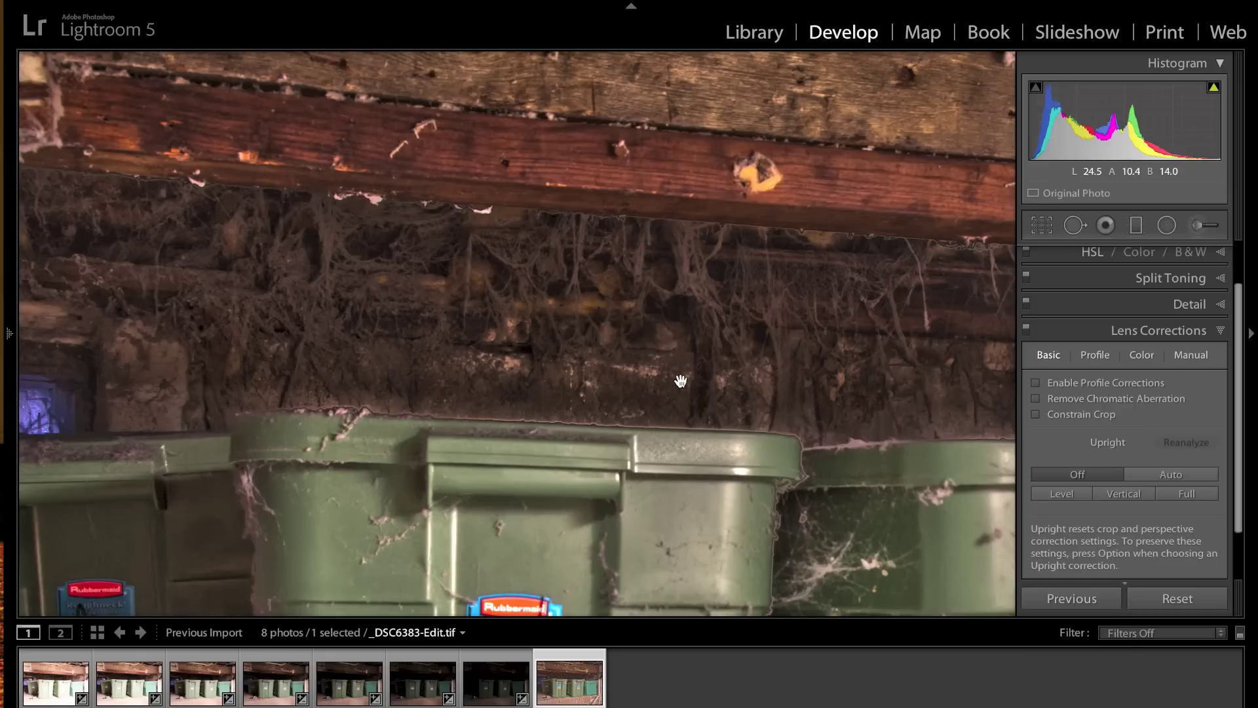
Set Shadows to +75 in the Basic adjustments of the merged image
key(super+equal)
key(super+minus)
key(super+minus)
key(super+minus)
key(super+minus)
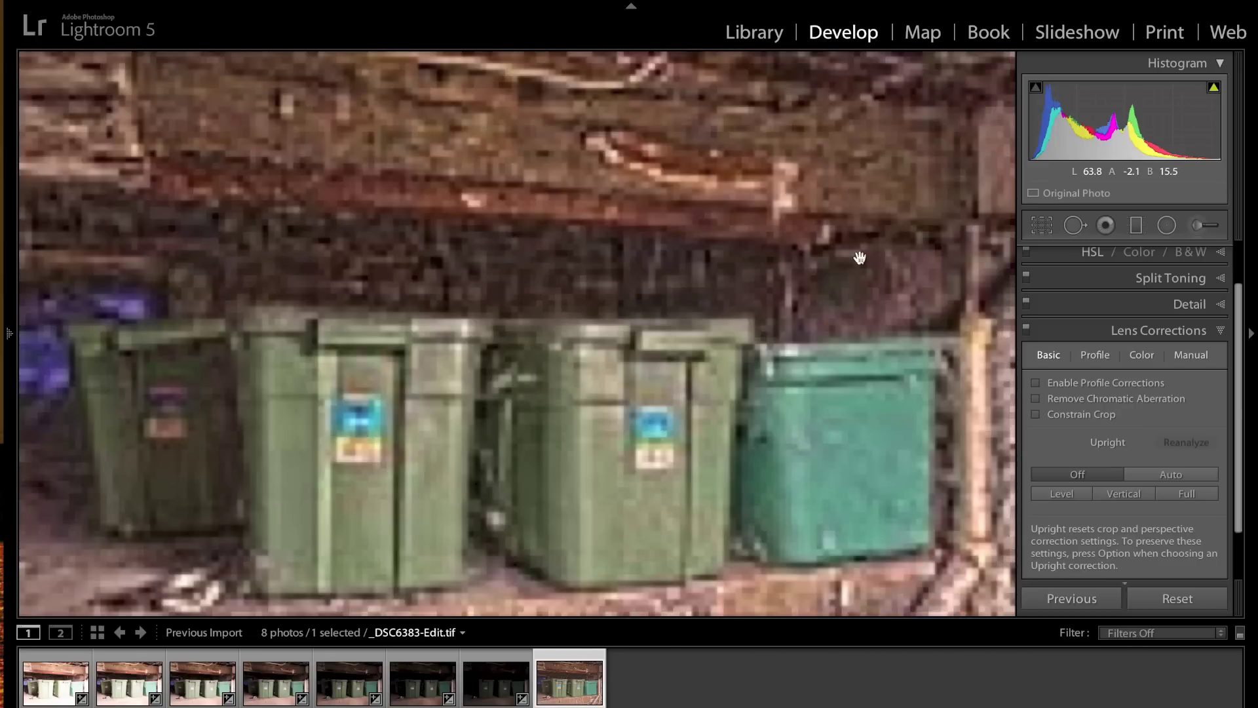
scroll(1192, 327, up, 3)
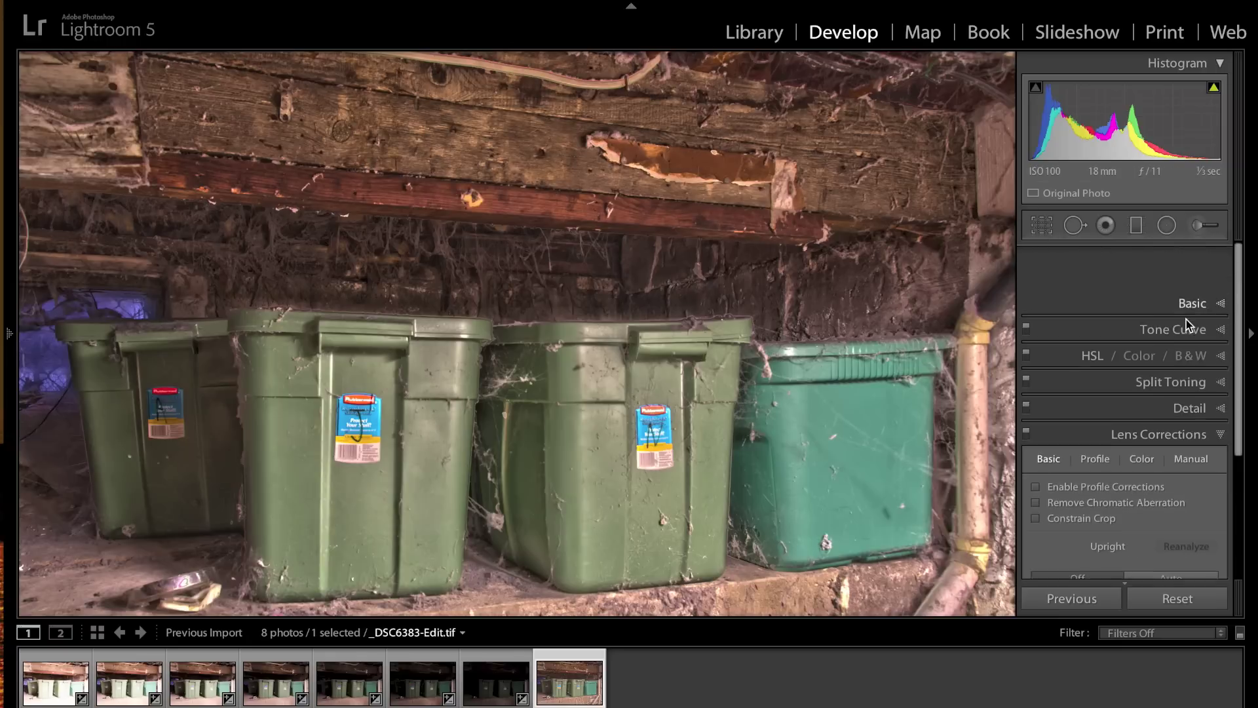
click(1221, 253)
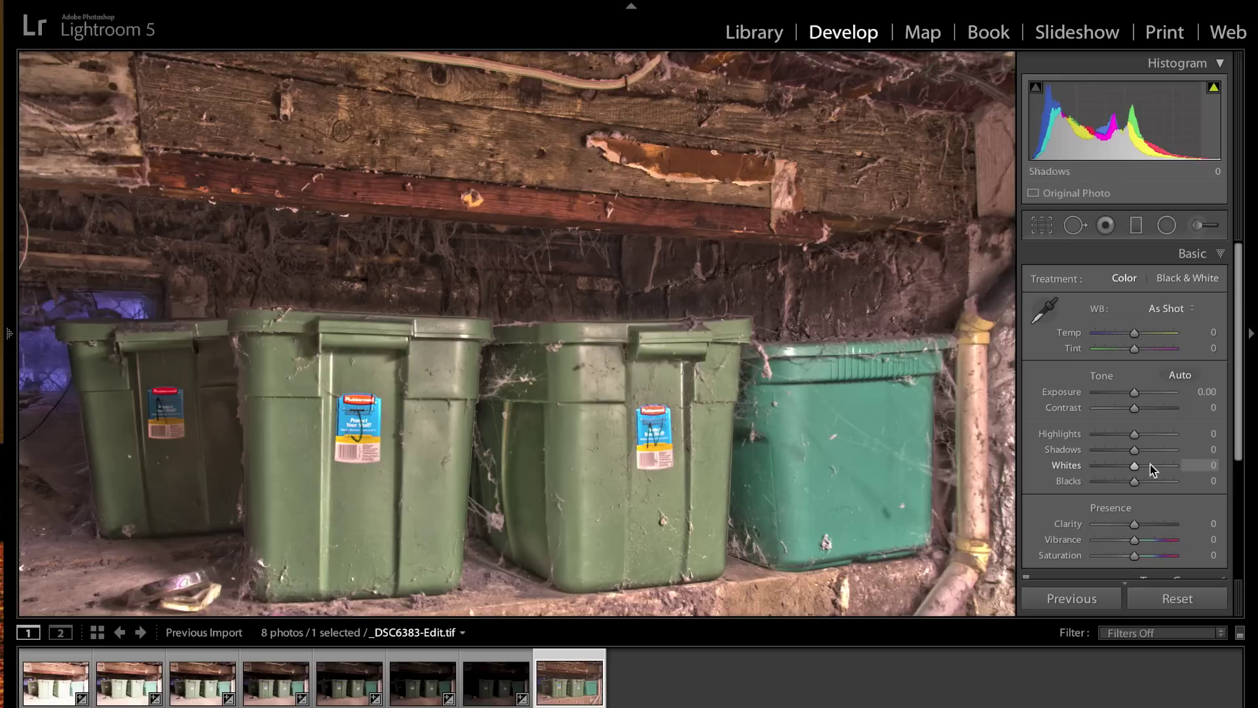
drag(1136, 451, 1164, 450)
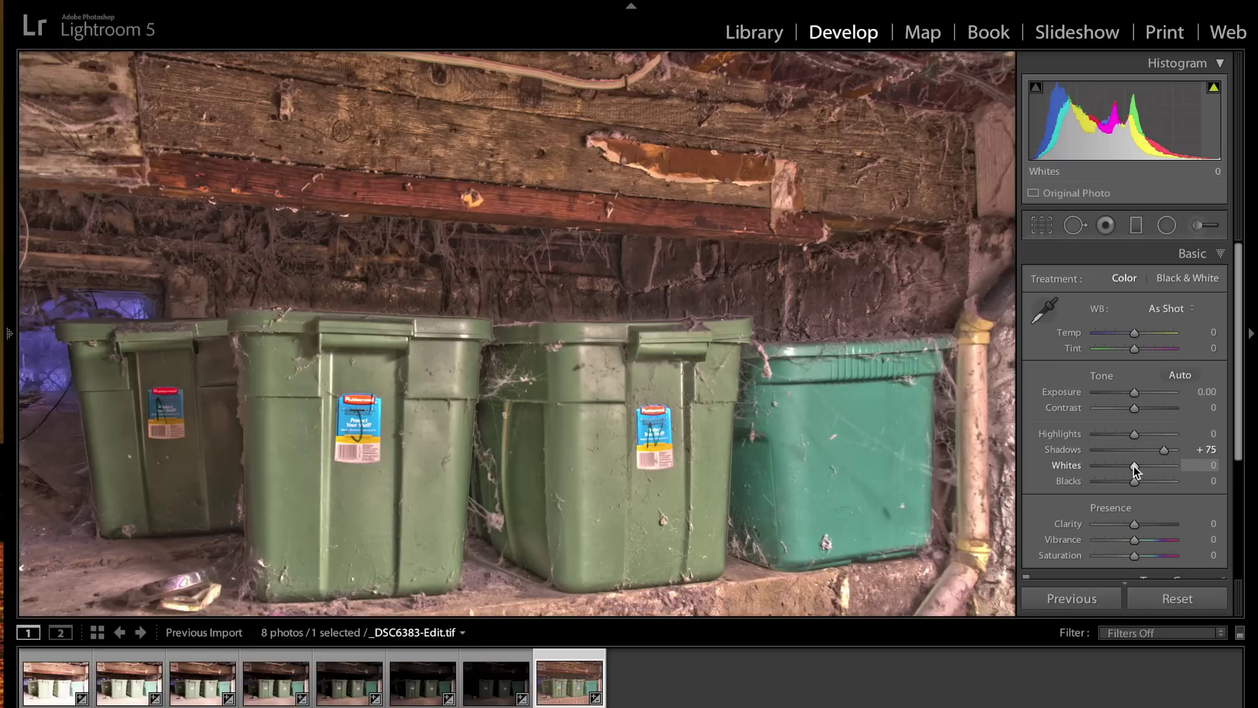
Check the Whites clipping without changing its value and set Blacks to -27
key(alt)
drag(1134, 466, 1134, 466)
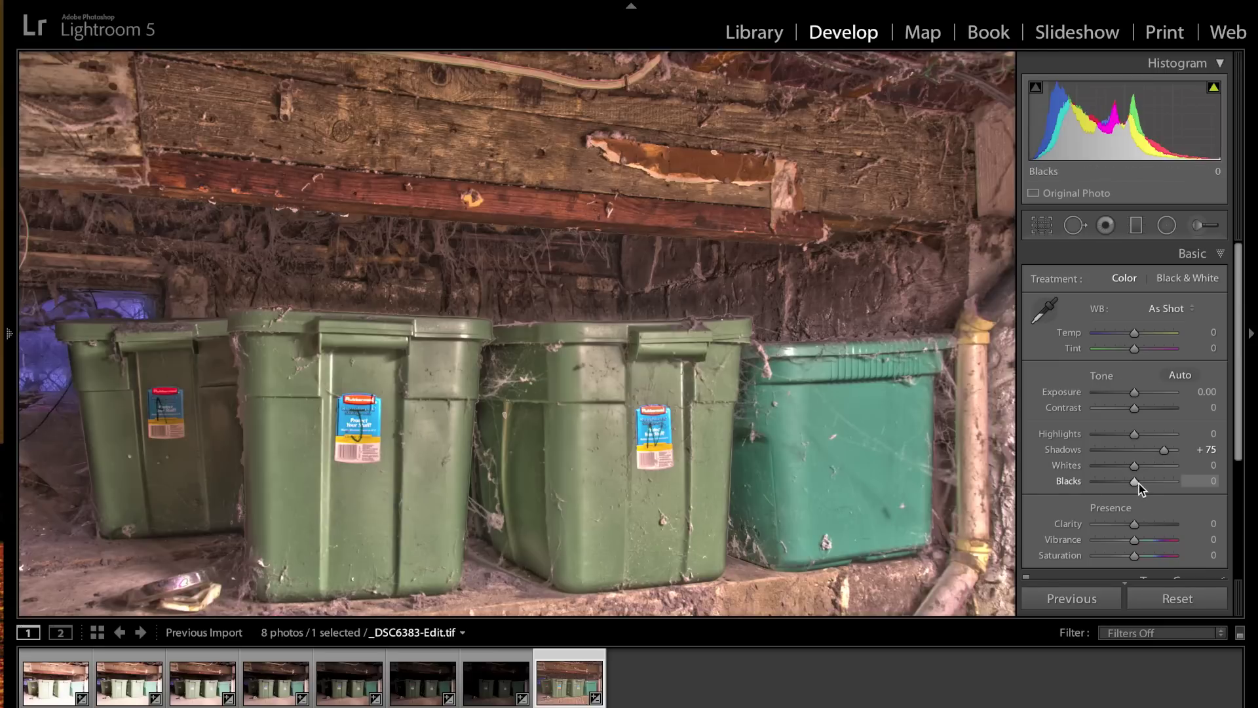
key(alt)
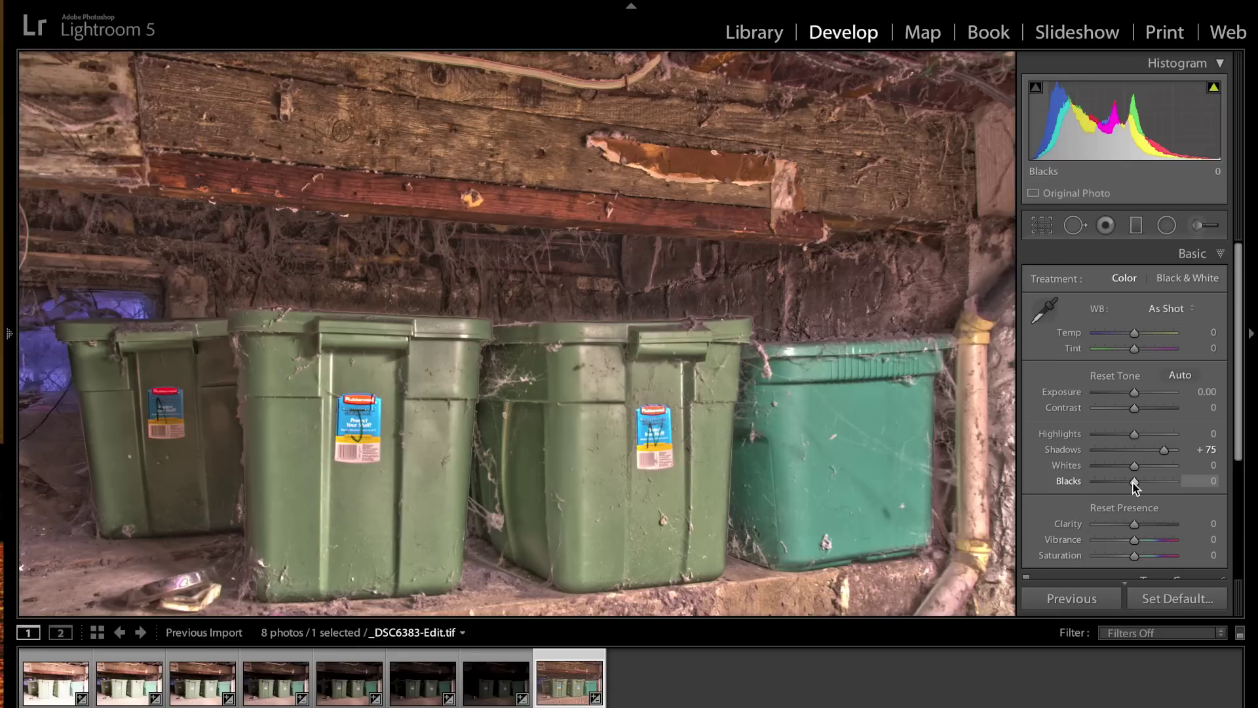
key(alt)
drag(1135, 483, 1125, 484)
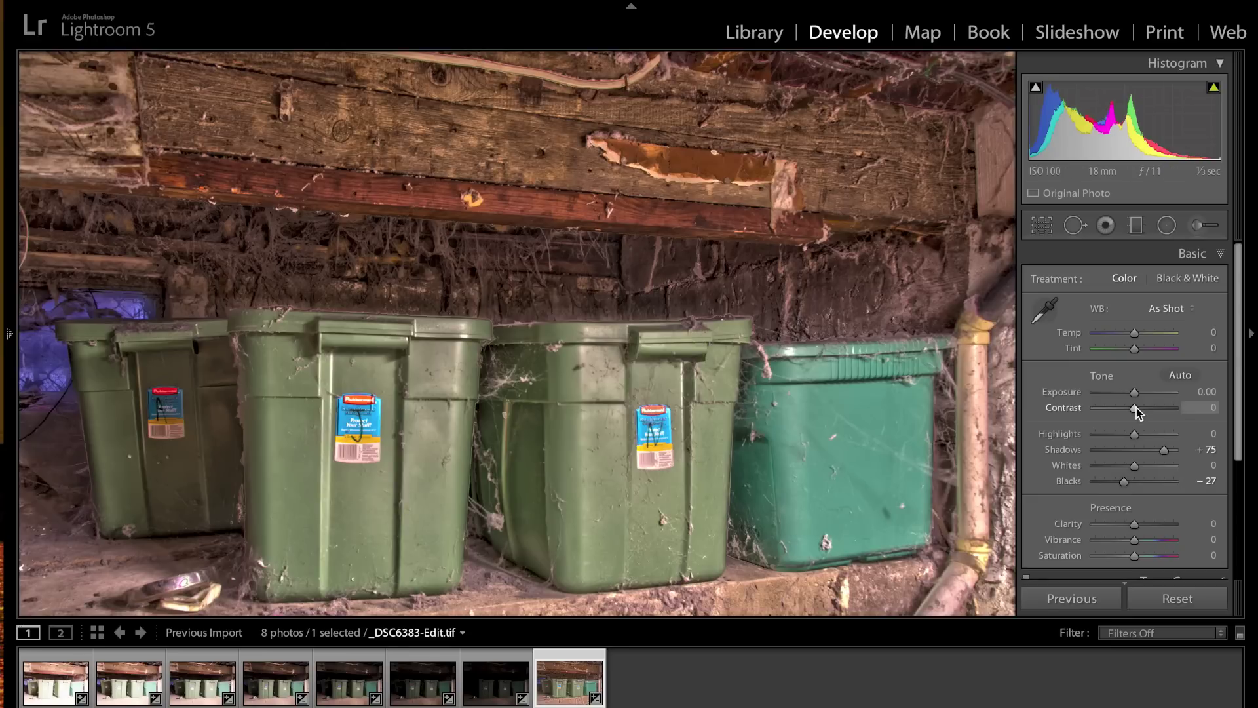
Set the merged image's Contrast to -5, Clarity to +11 and Vibrance to +9
drag(1138, 407, 1134, 408)
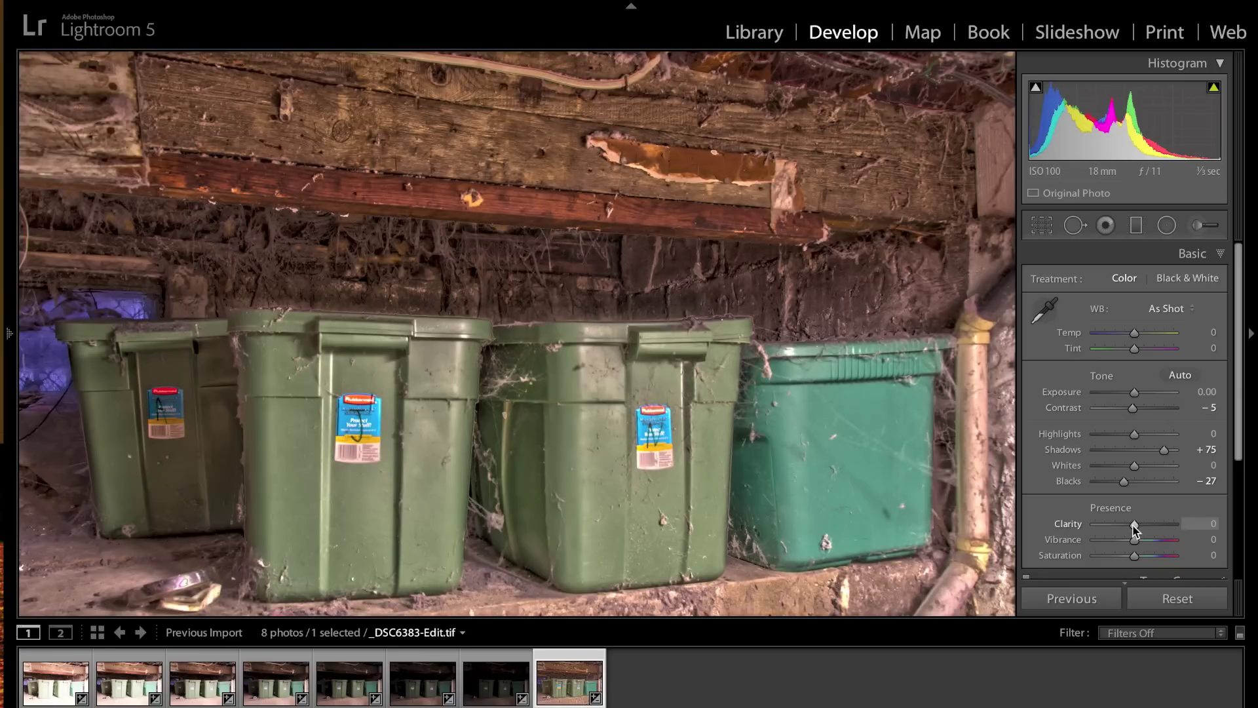
drag(1135, 524, 1139, 528)
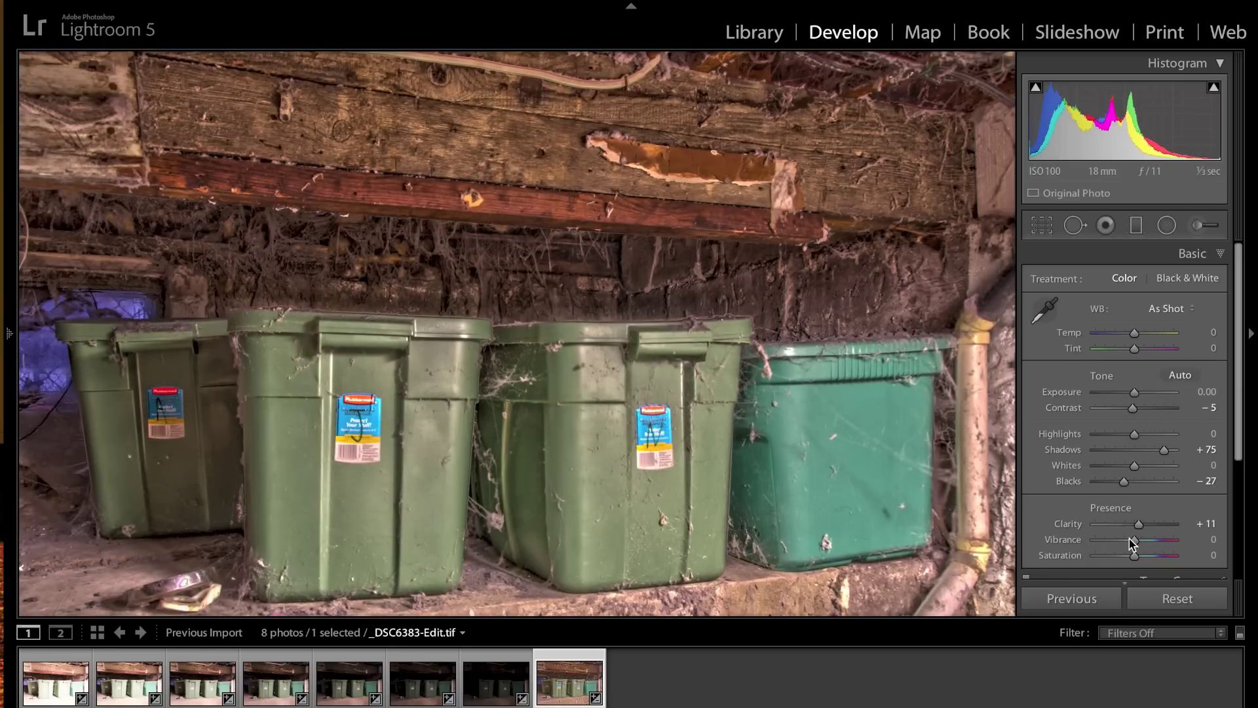
drag(1136, 544, 1140, 545)
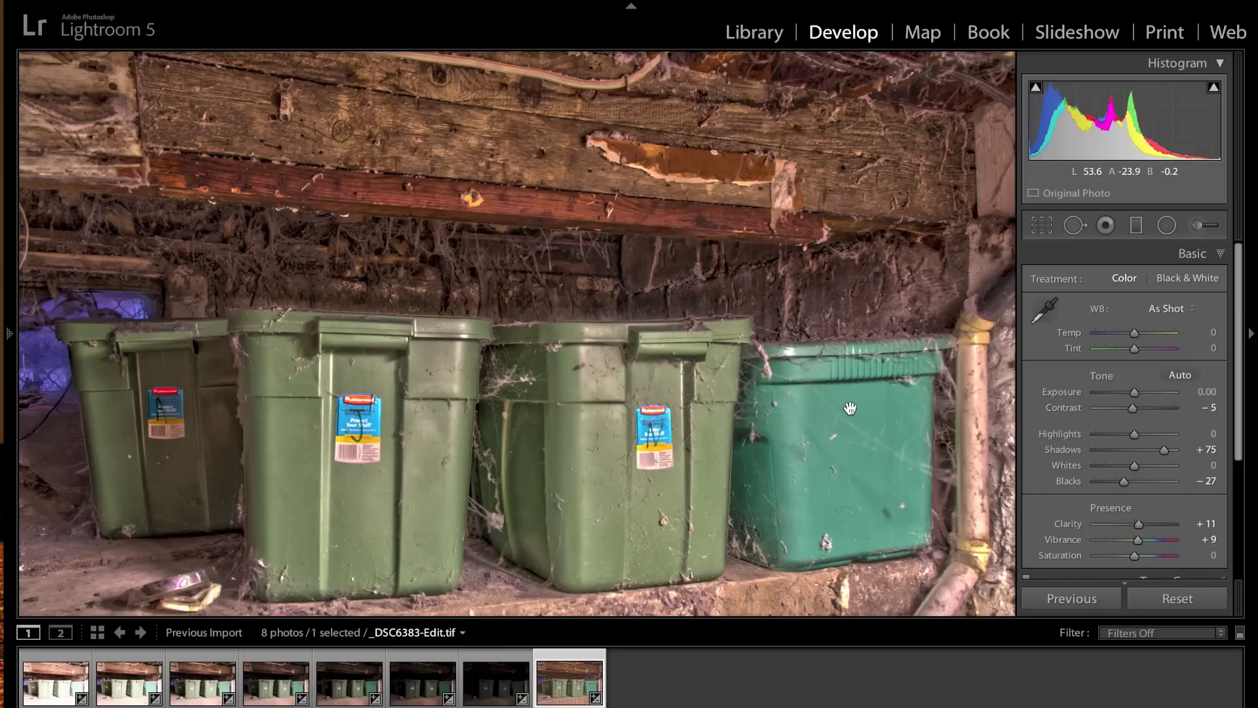
click(1218, 256)
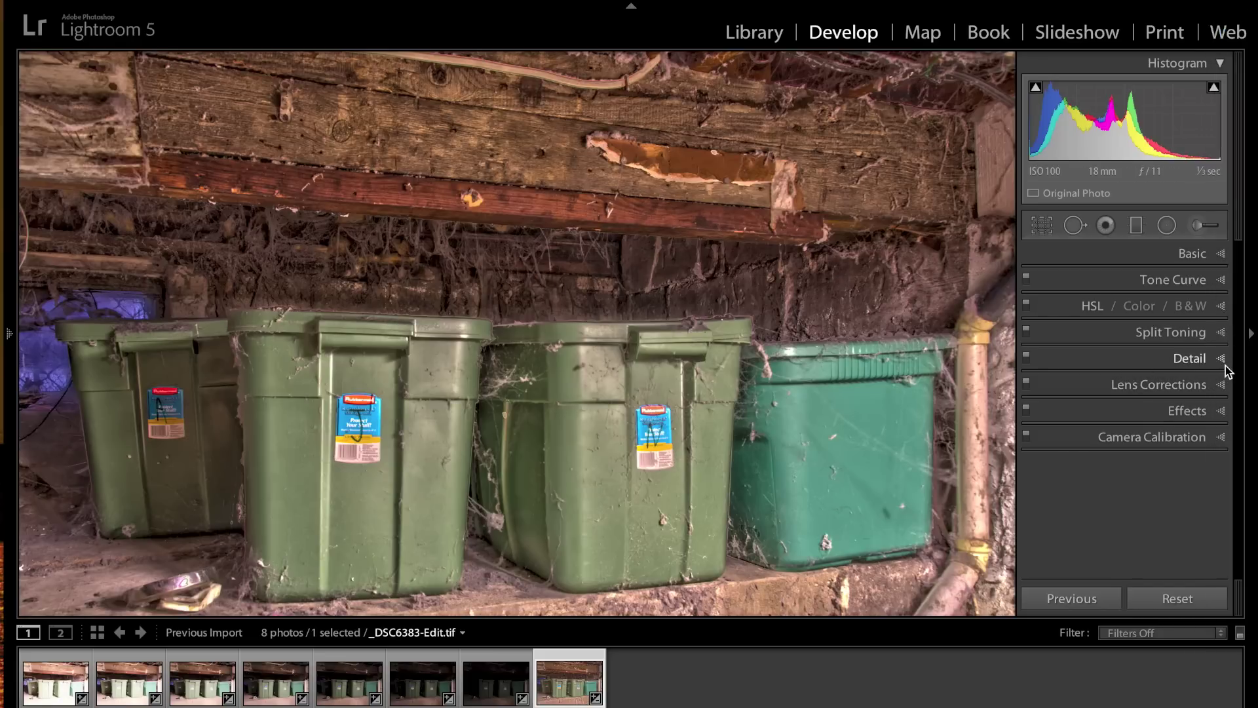
Check the bins up close, then set the Sharpening Amount to 71 and Luminance noise reduction to 40
click(562, 419)
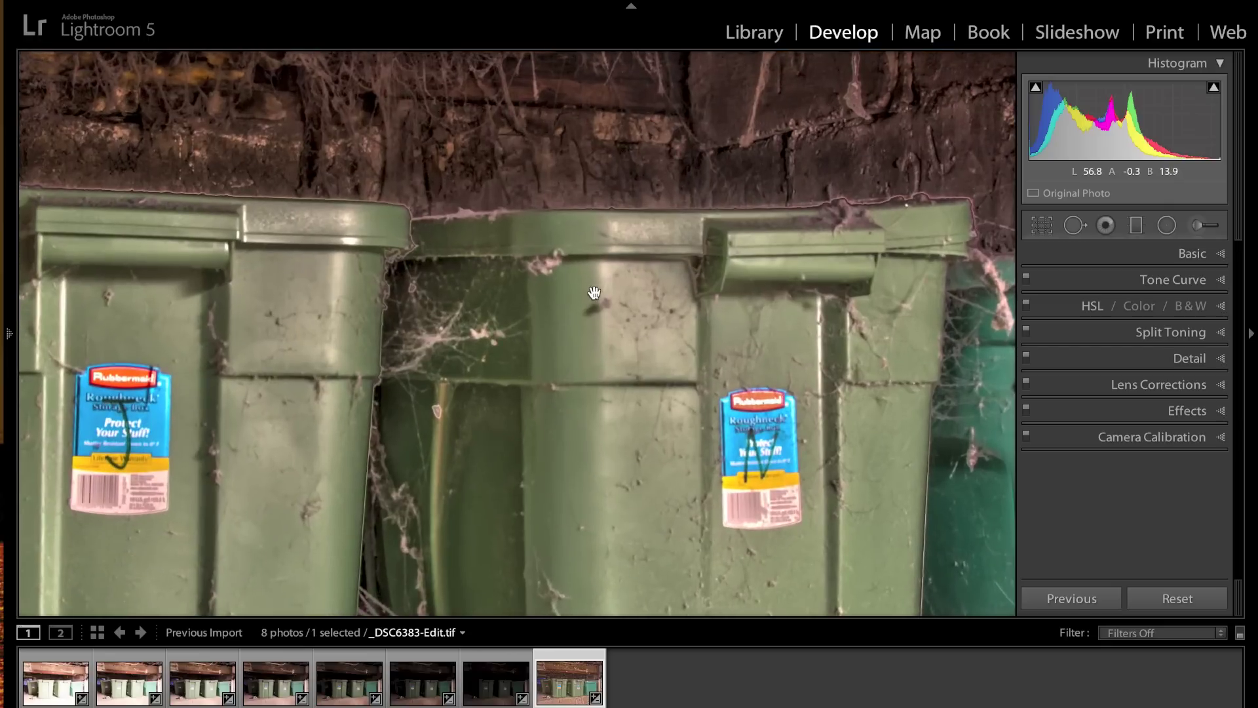
click(613, 329)
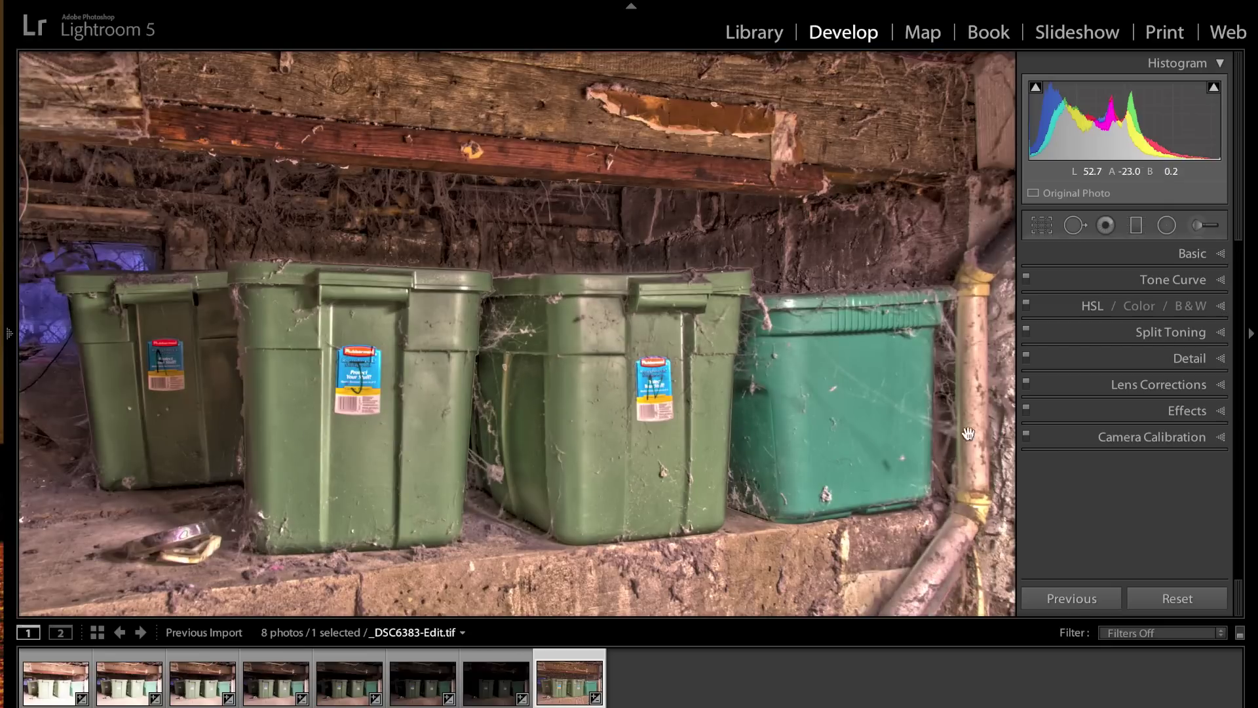
click(1219, 359)
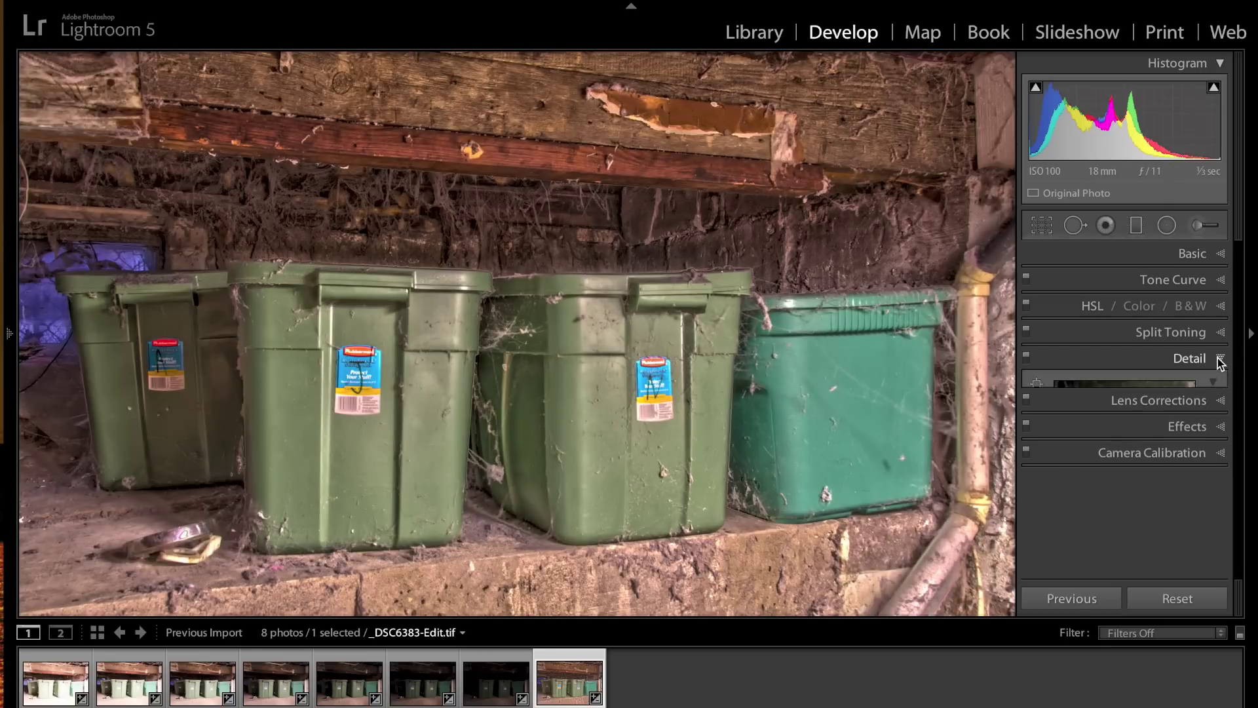
drag(1094, 459, 1134, 461)
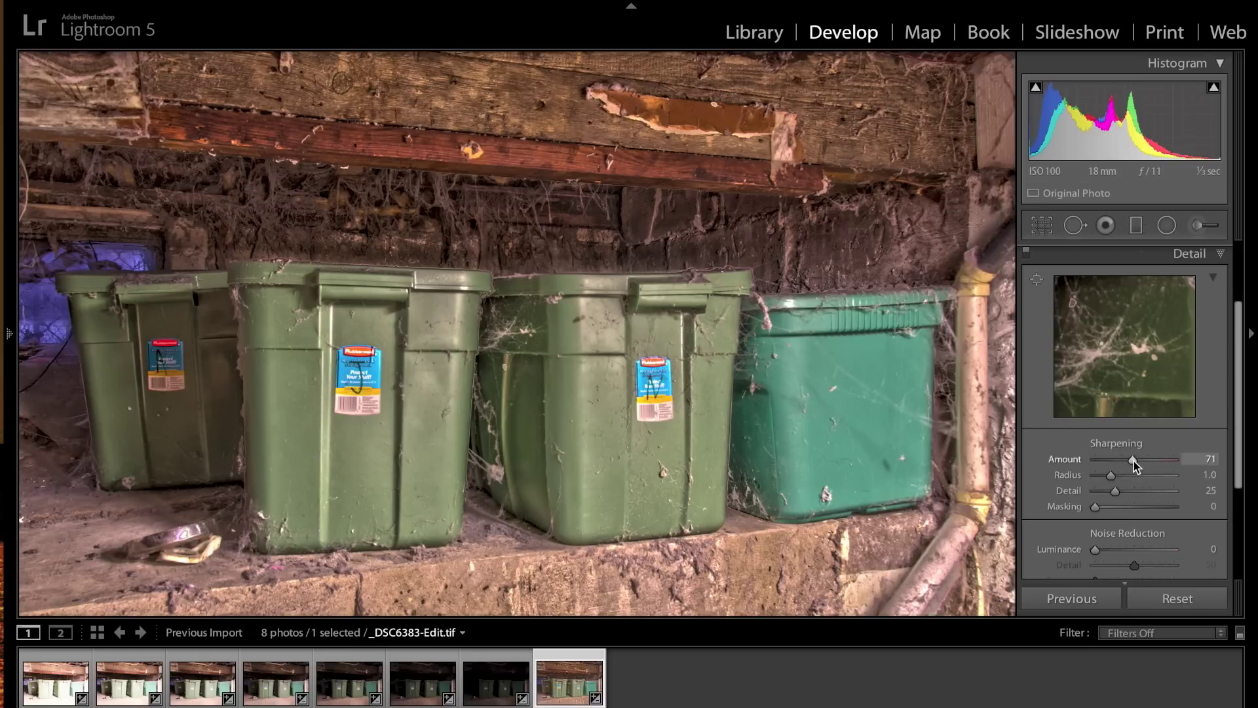
drag(1093, 549, 1126, 553)
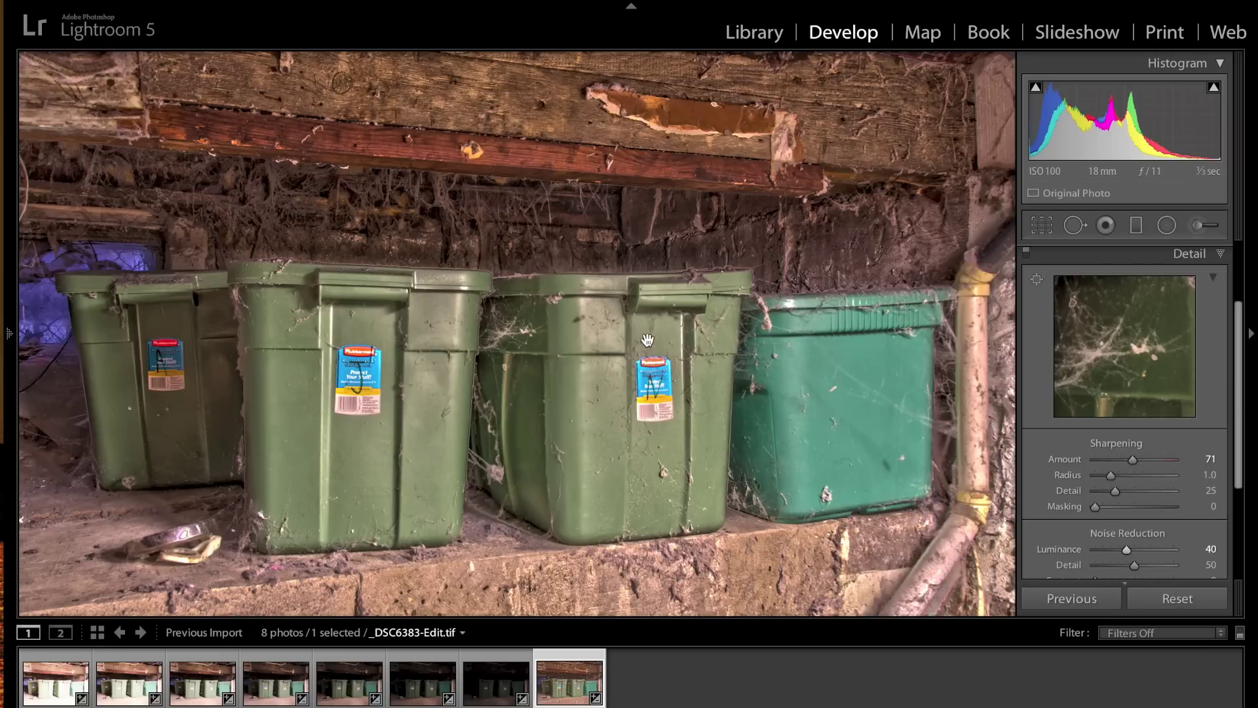
click(1217, 253)
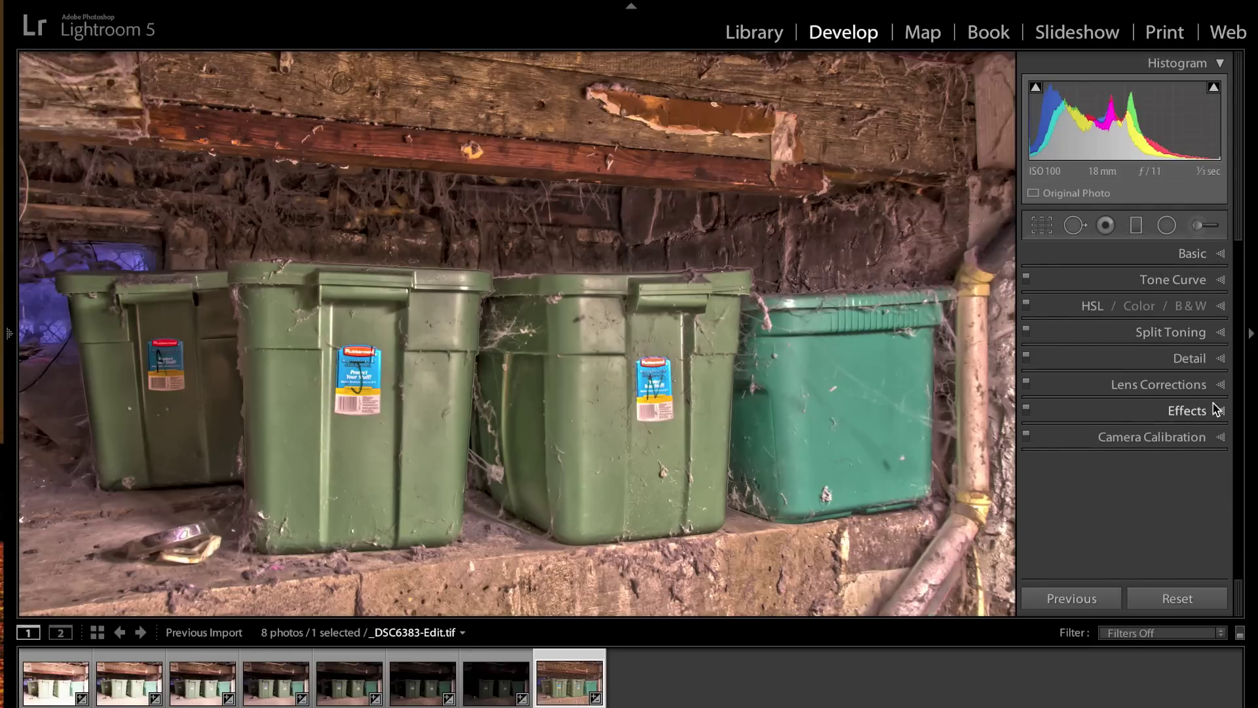
Try a Highlight Priority post-crop vignette with an Amount of -22 and reset it
click(1220, 412)
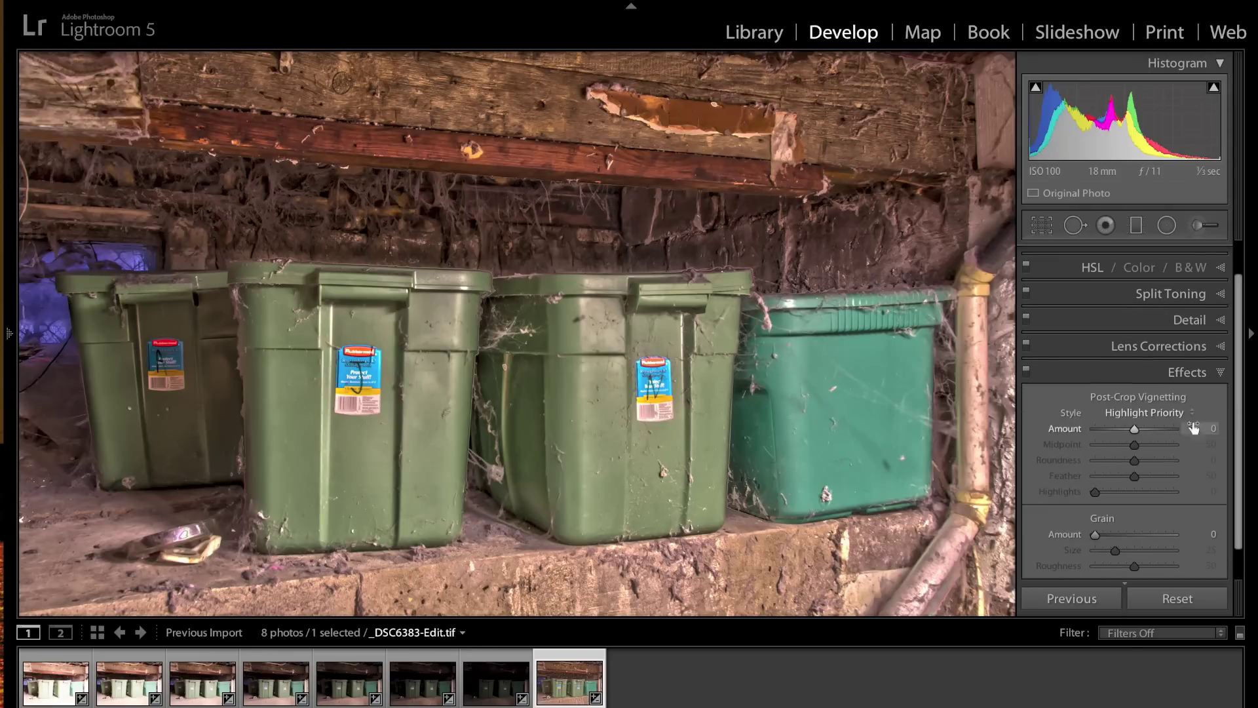
drag(1136, 435, 1127, 436)
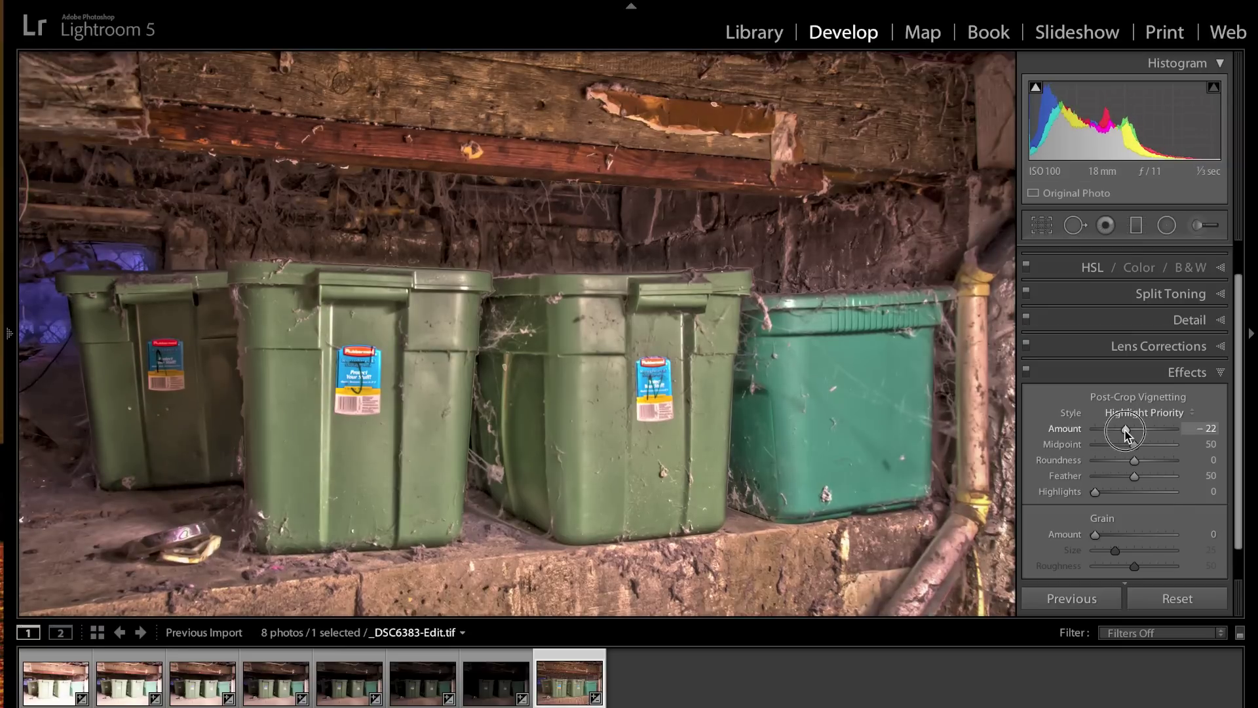
double_click(1127, 433)
click(1221, 372)
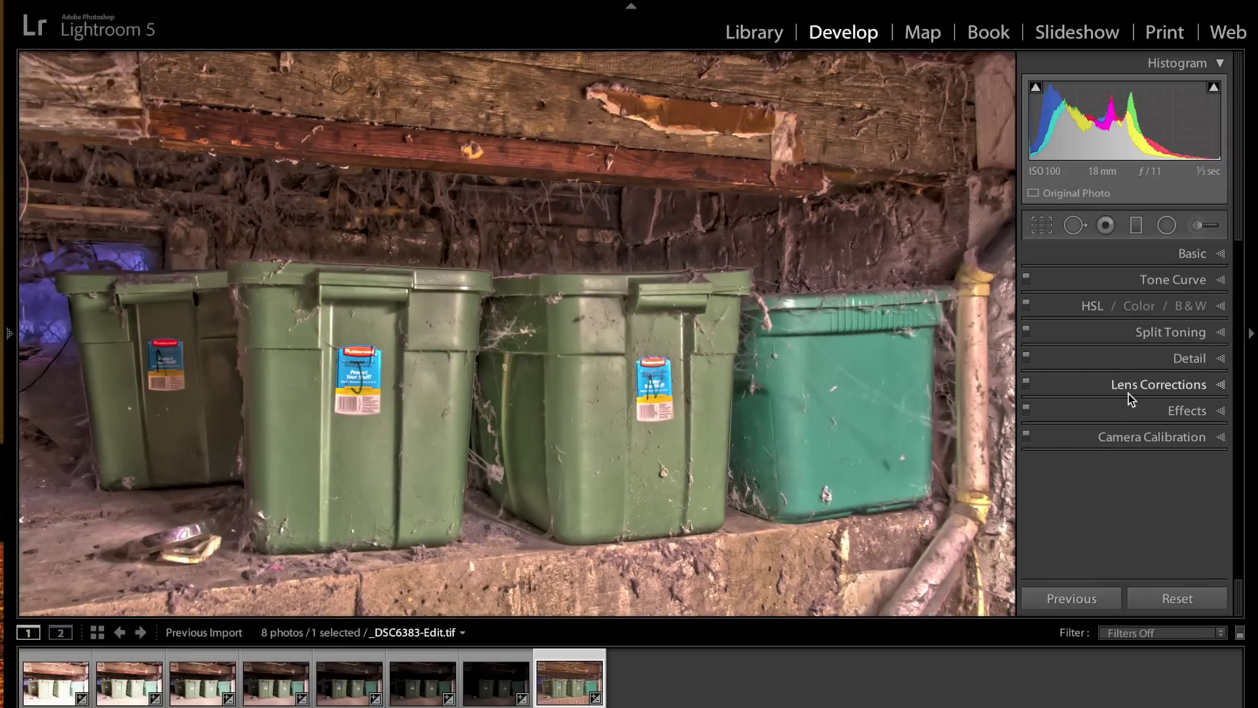
Fit the whole merged image in view and check its camera calibration process version and profile options
click(772, 318)
click(748, 291)
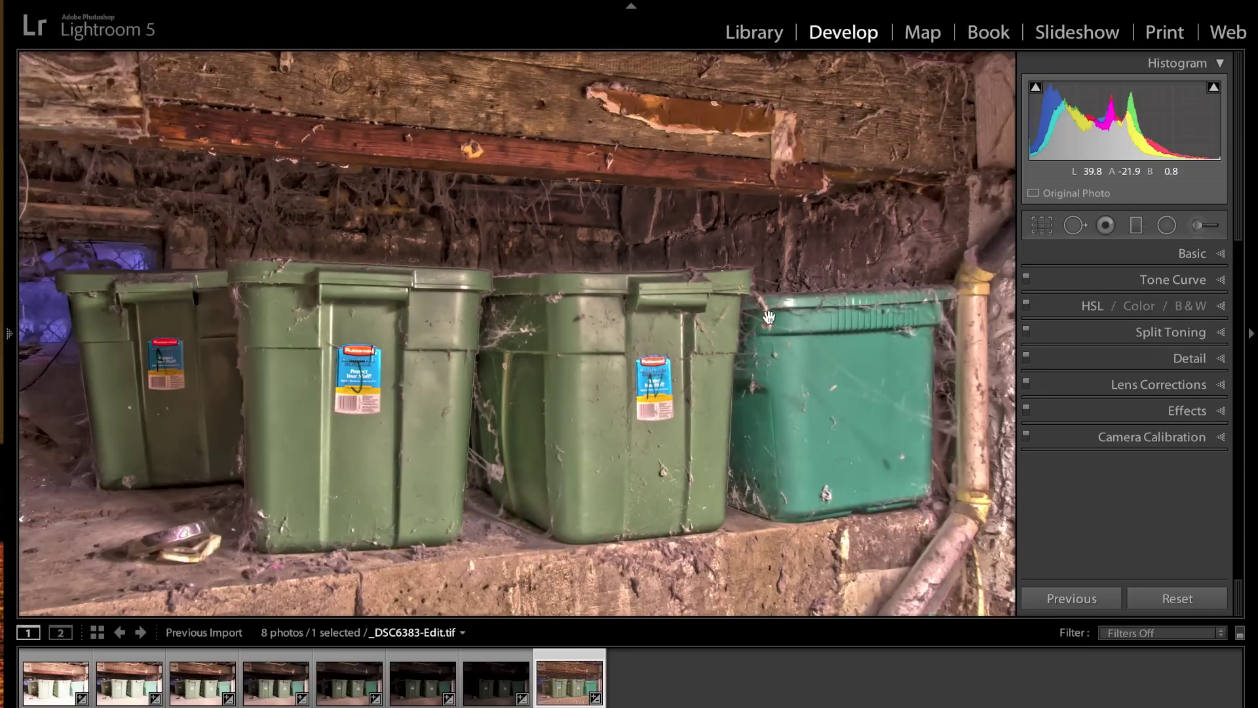
click(751, 284)
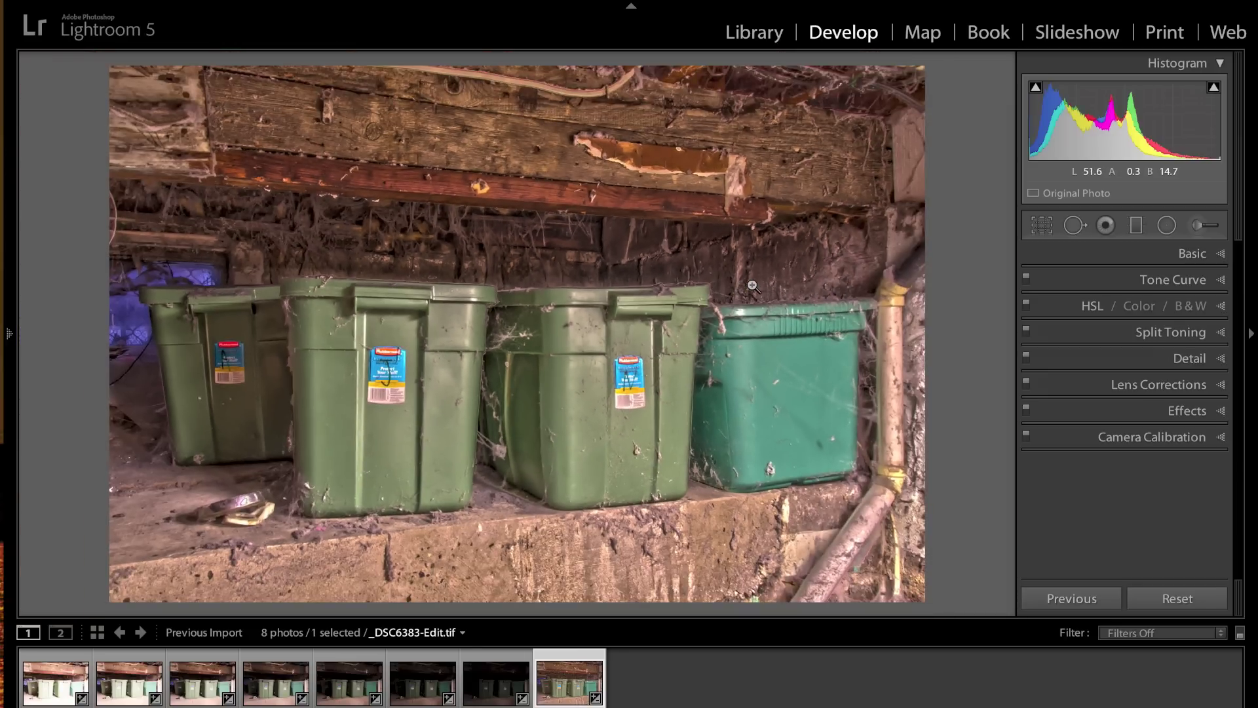
click(1221, 438)
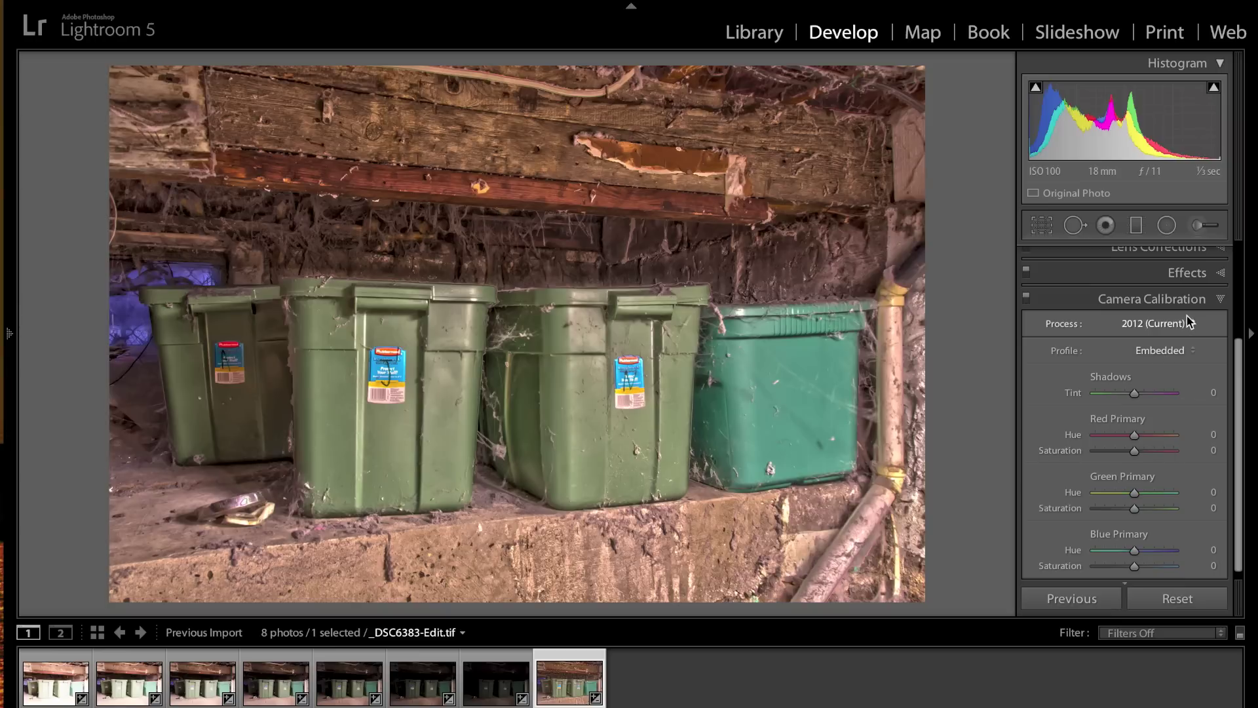
click(1182, 325)
click(1182, 324)
click(1178, 353)
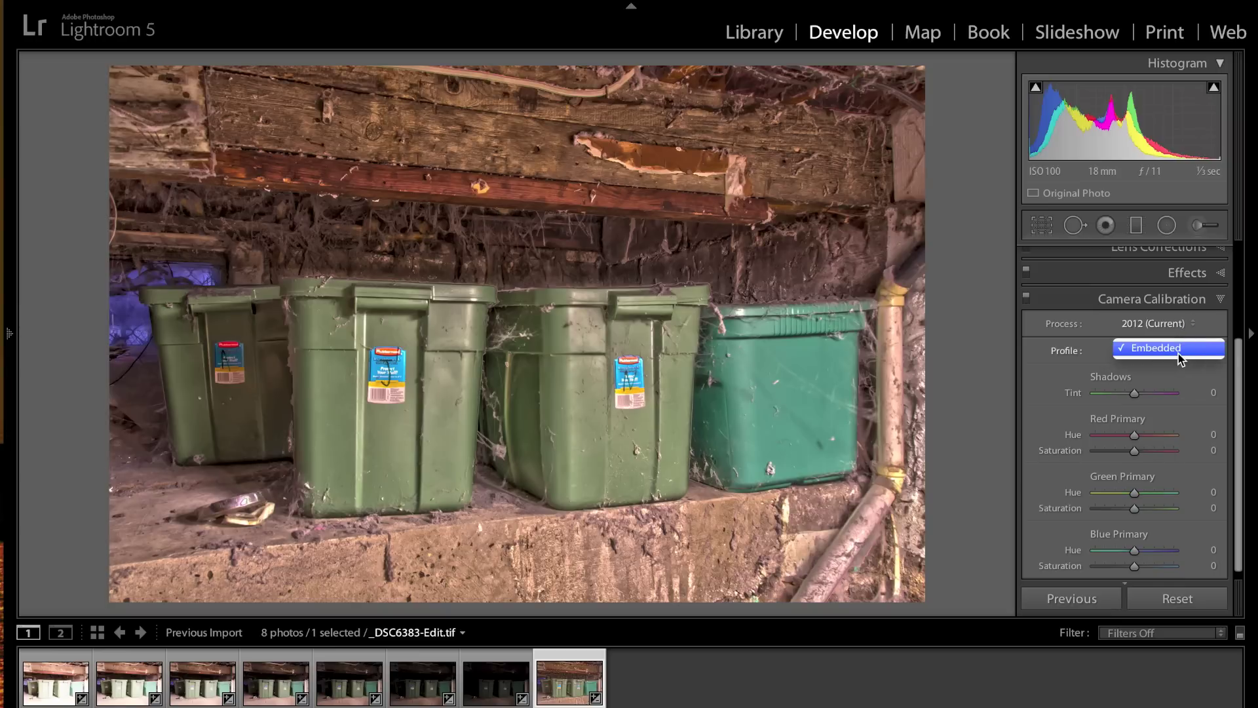
click(1180, 356)
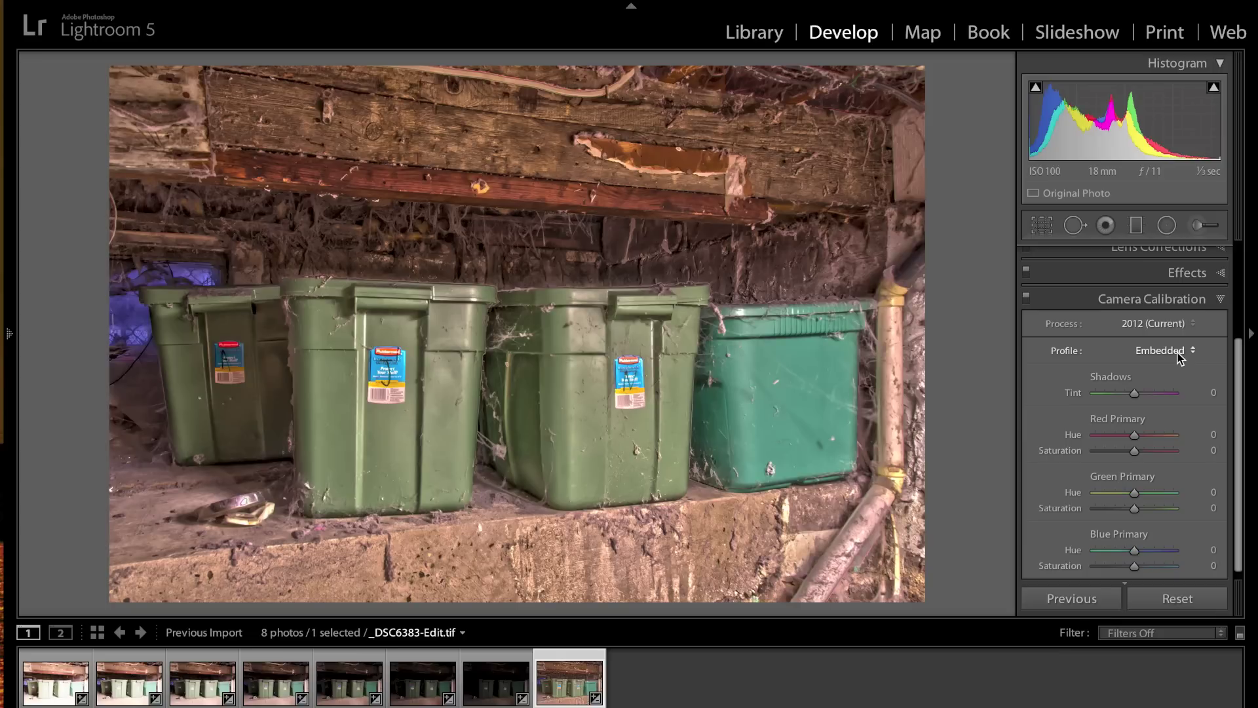
Review the camera profiles offered for the raw exposure _DSC6385.NEF, keeping Adobe Standard selected
click(222, 673)
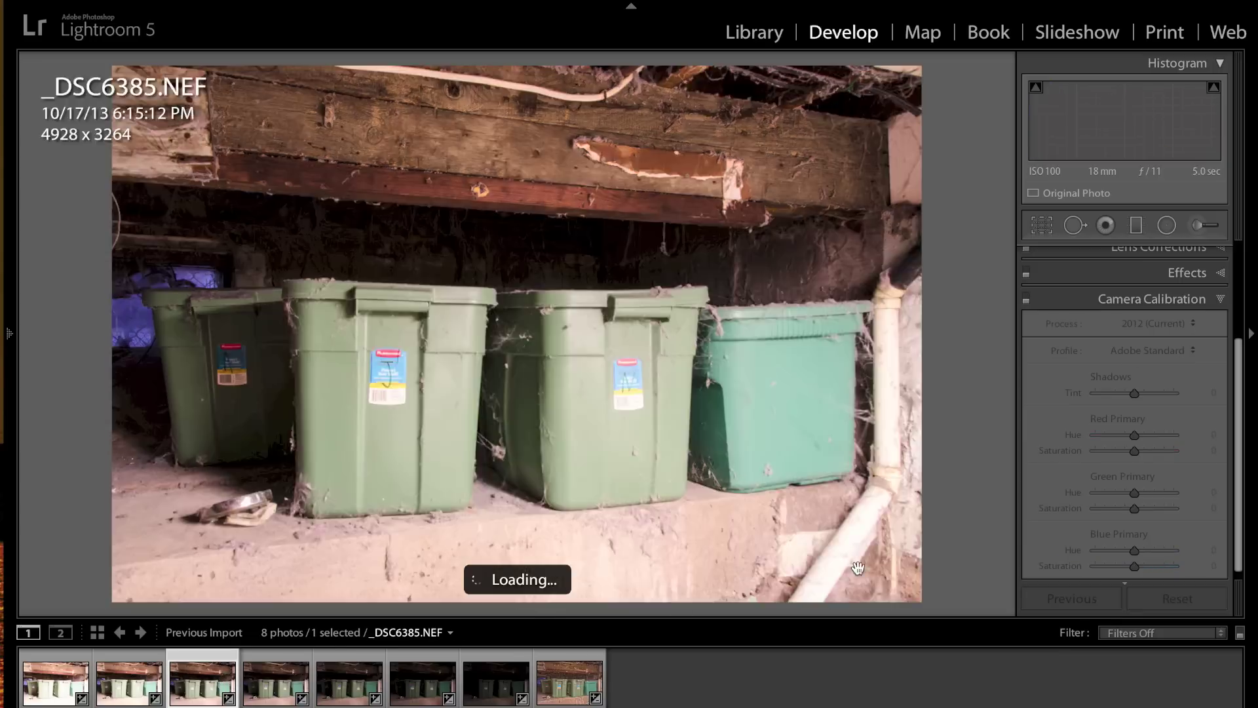
click(1171, 351)
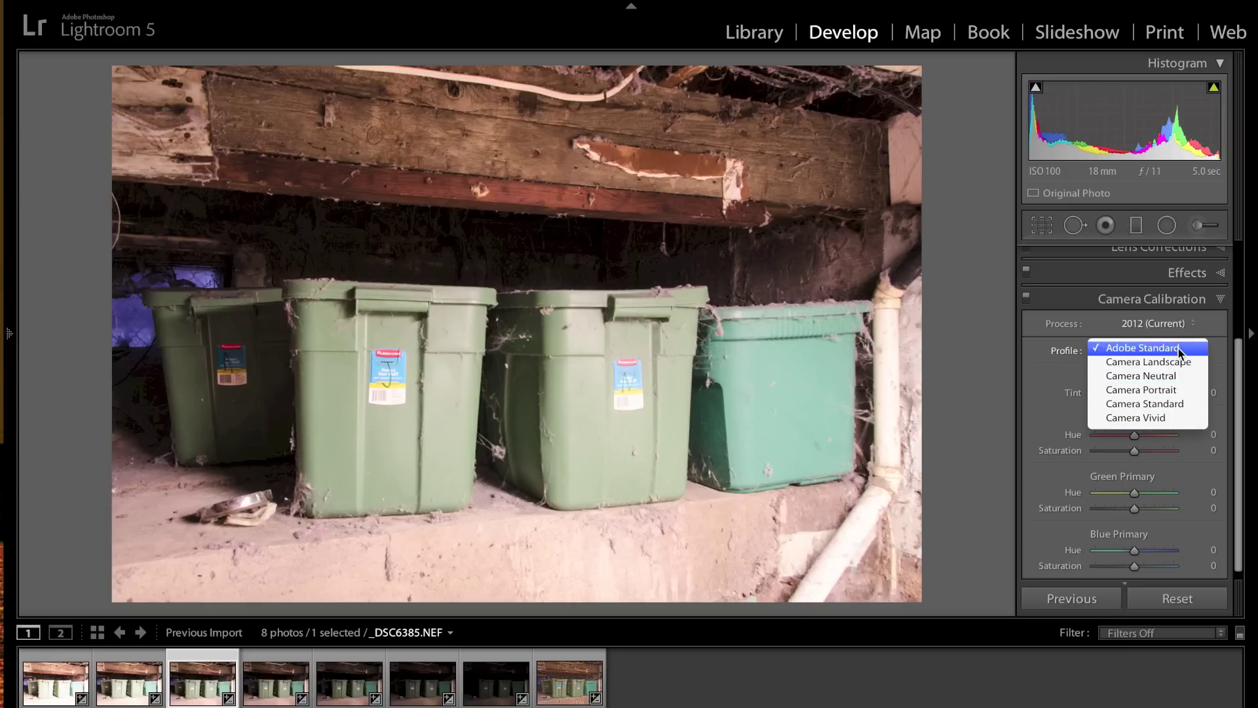
click(1179, 348)
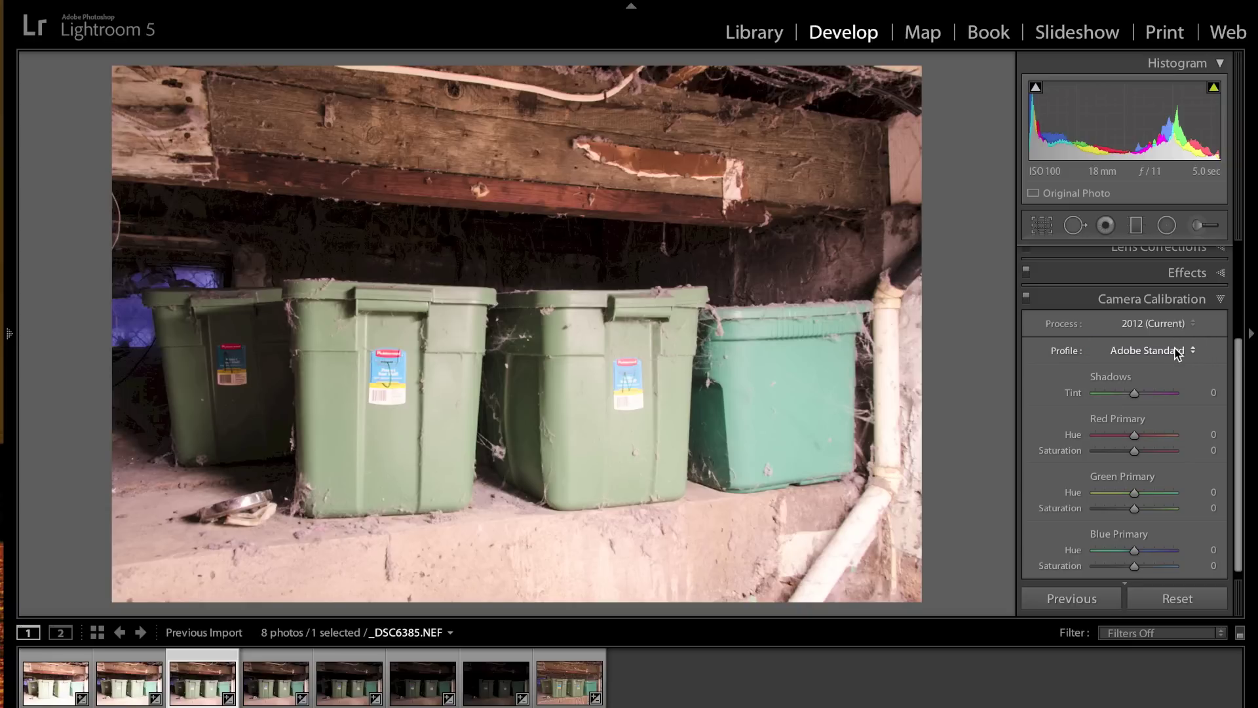
click(1179, 352)
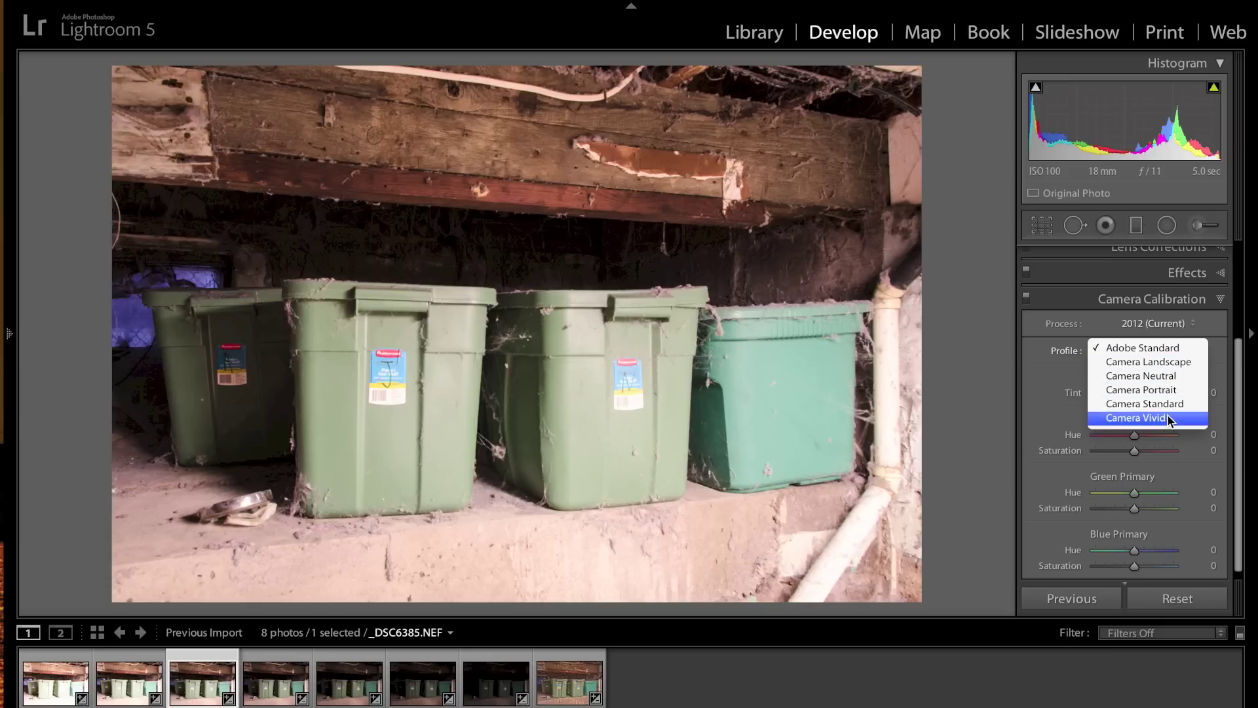
click(1161, 345)
Return to the merged image _DSC6383-Edit.tif, recheck its profile options and collapse the camera calibration settings
click(555, 675)
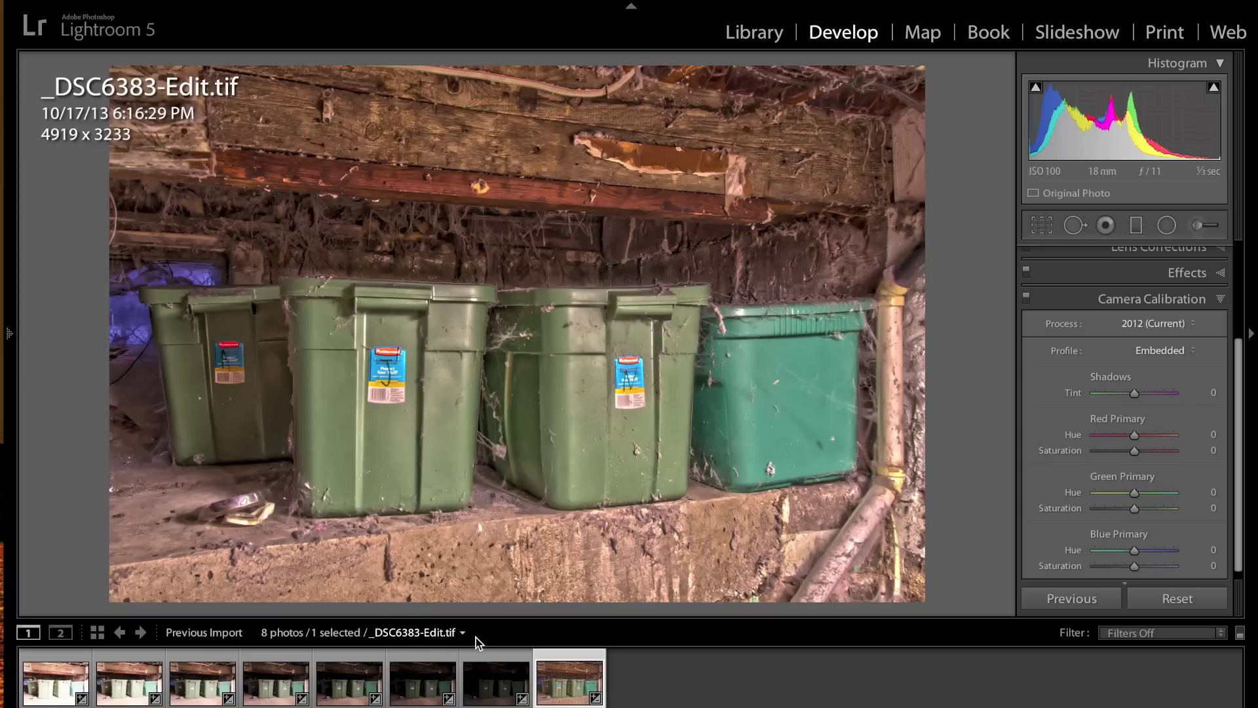
click(1167, 349)
click(1165, 348)
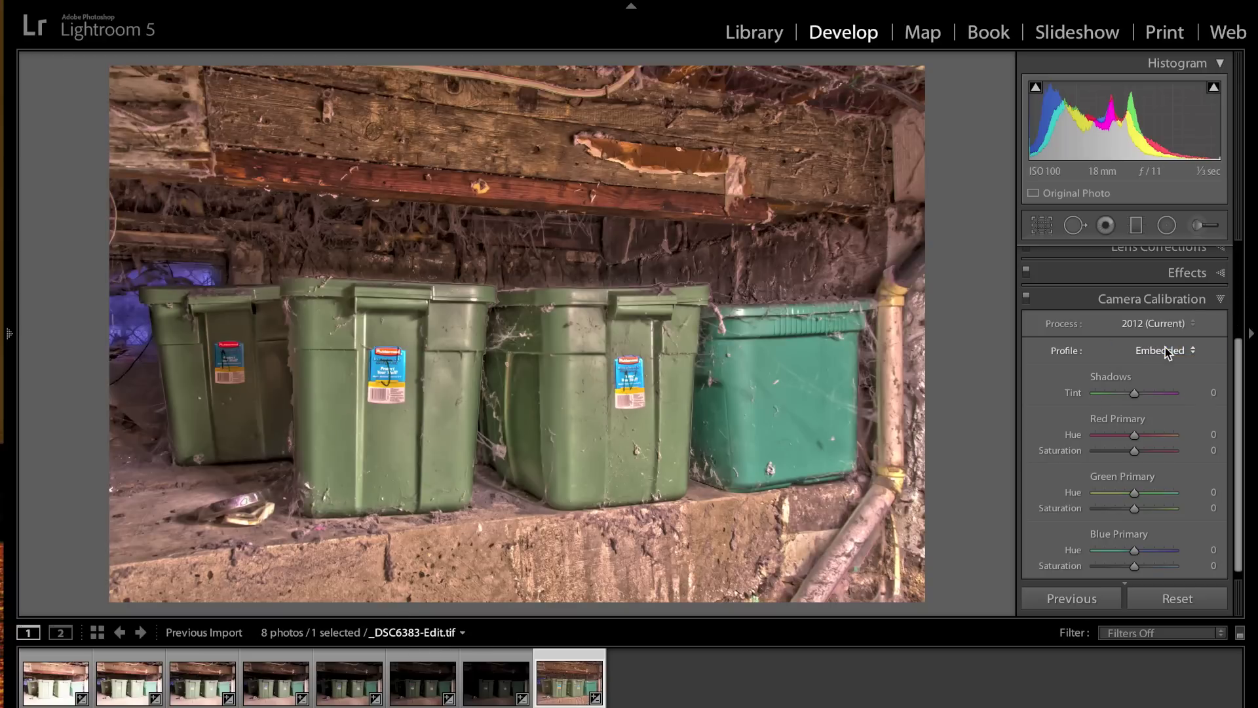
click(1221, 300)
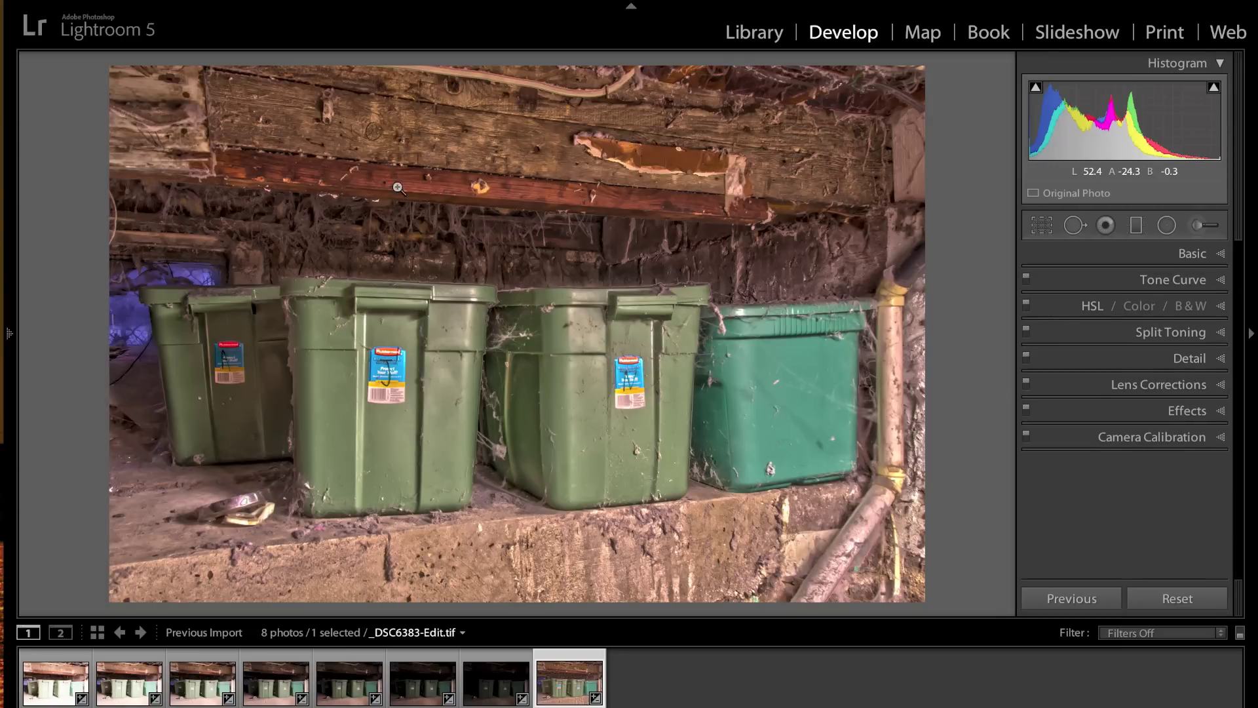